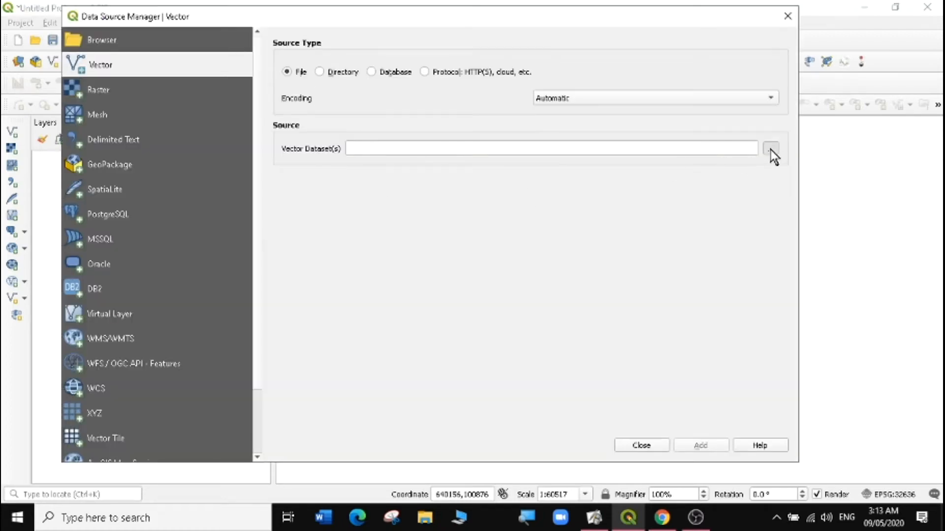
- Browse for the vector dataset in Desktop > GIS > data > Uganda Data and list only ESRI Shapefiles
left_click(770, 150)
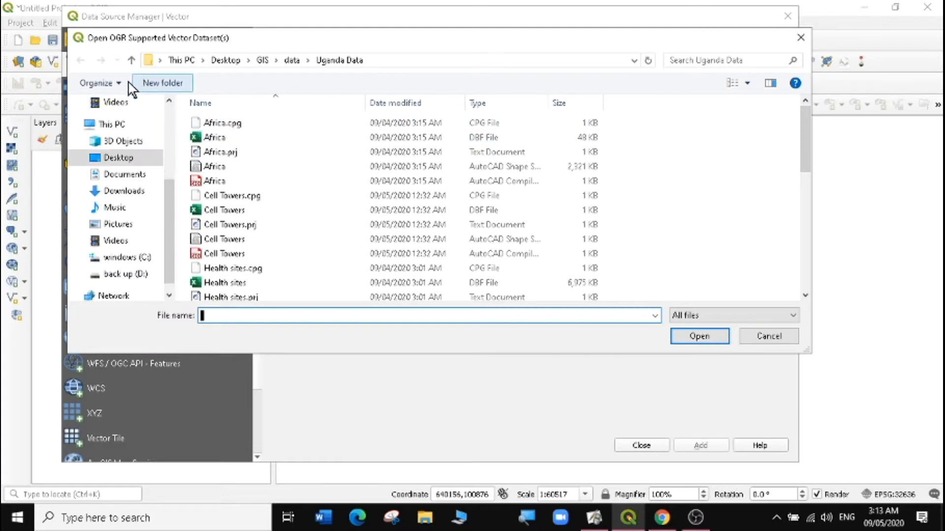
left_click(116, 158)
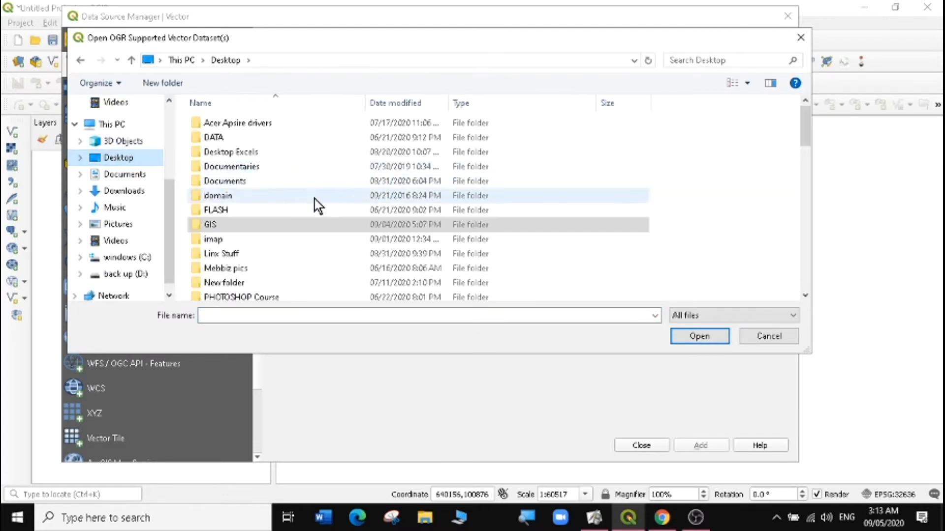
double_click(220, 224)
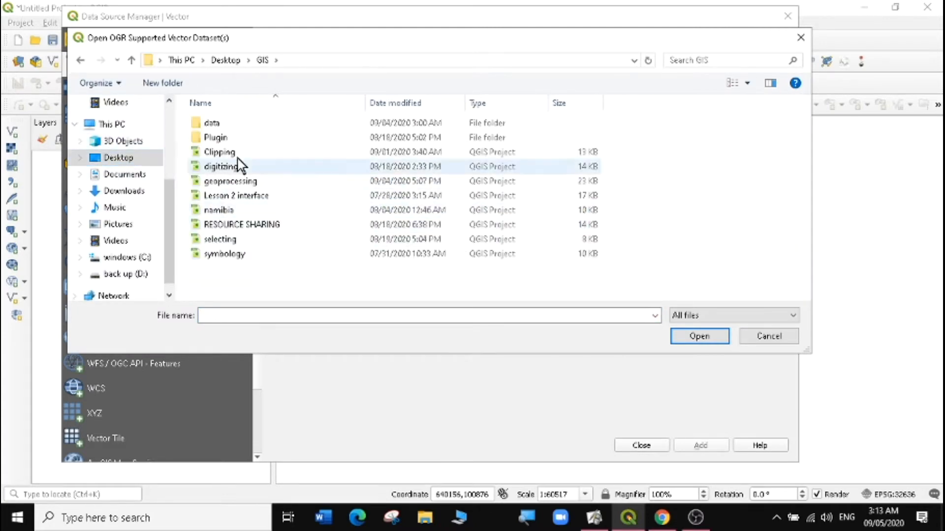
double_click(223, 127)
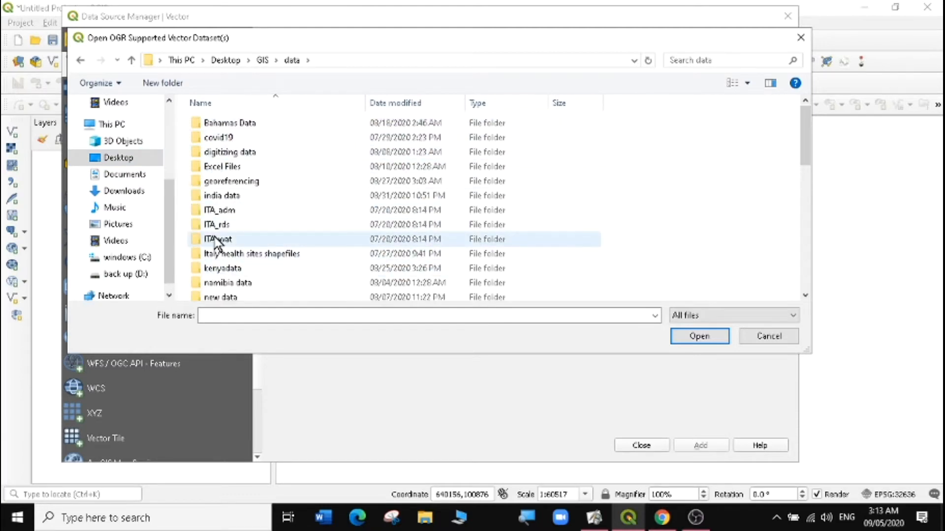
left_click_drag(802, 124, 813, 199)
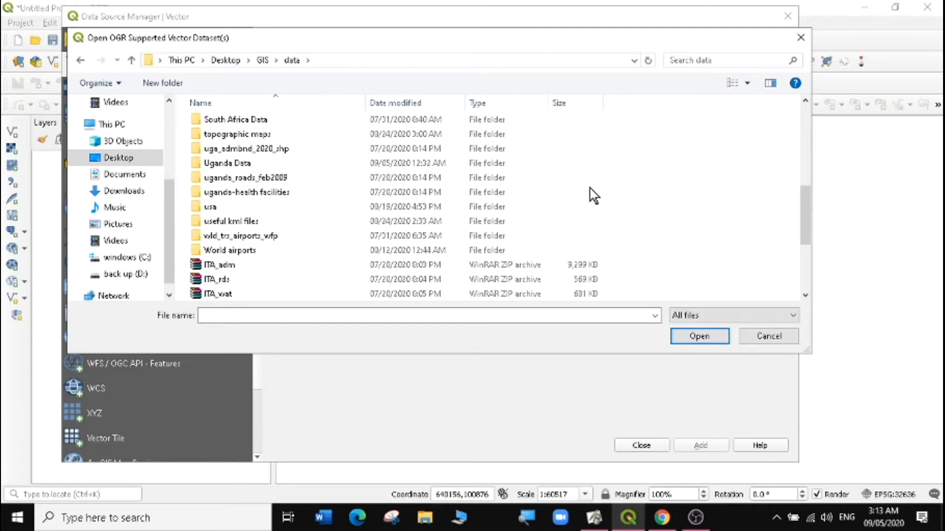
double_click(244, 163)
left_click(753, 315)
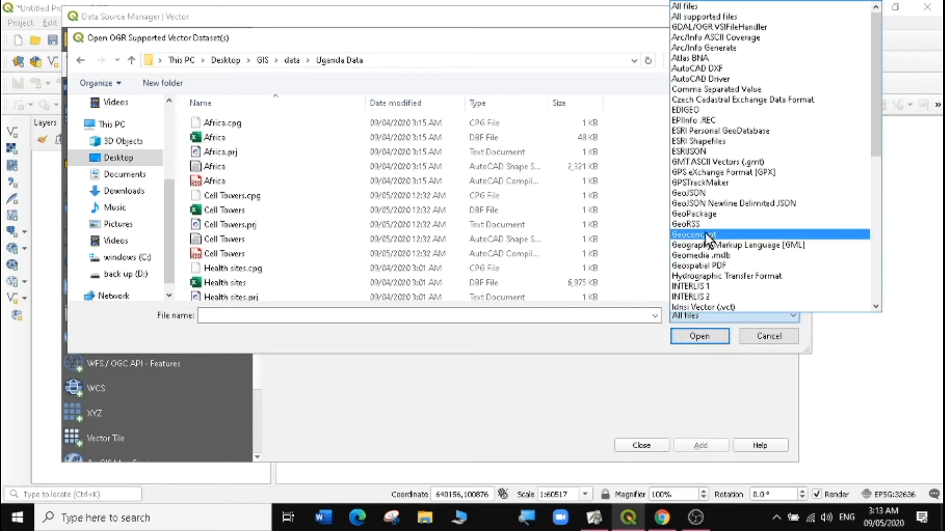
left_click(718, 141)
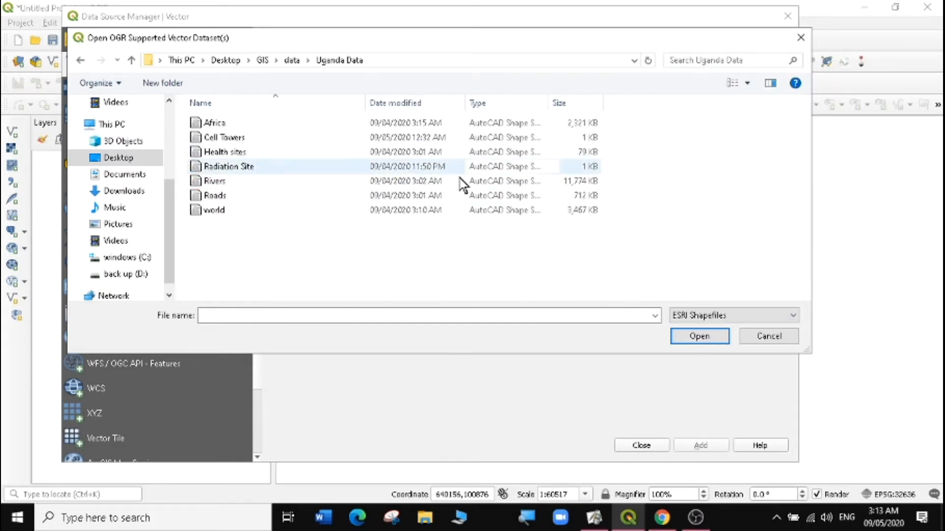
- Add the Roads, Rivers, Cell Towers and Health sites shapefiles to the project as vector layers
left_click(221, 197)
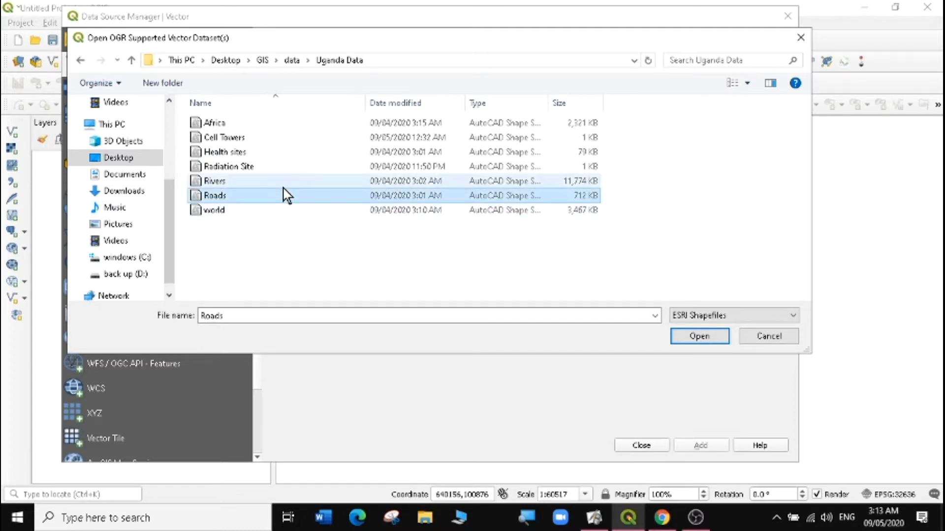
left_click(216, 181, "ctrl")
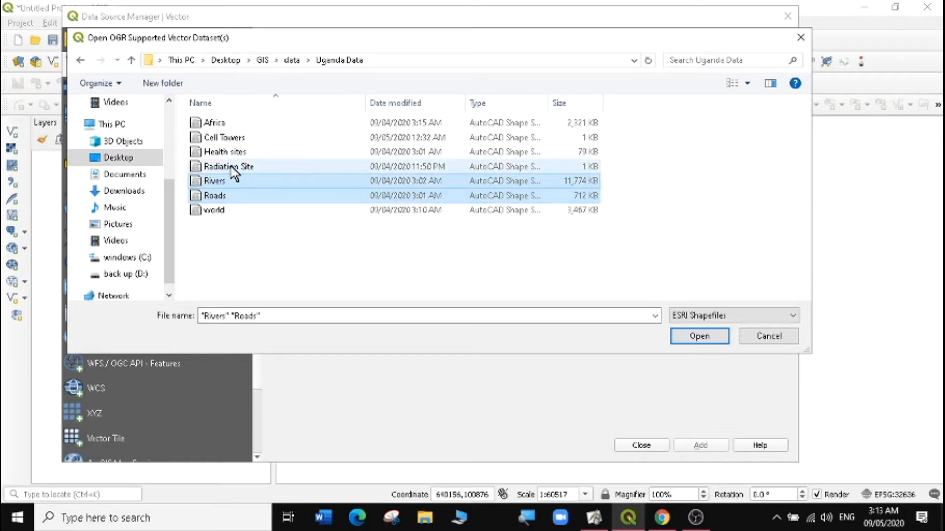
left_click(225, 138, "ctrl")
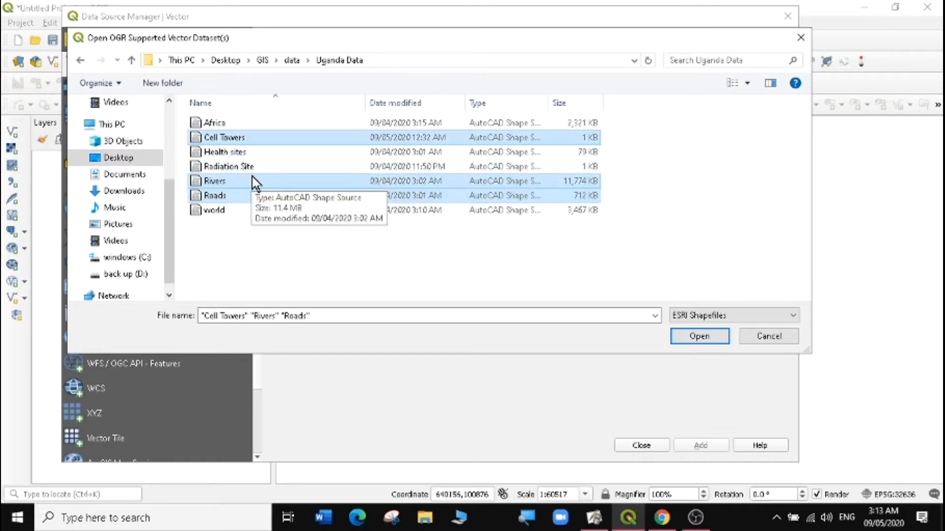
left_click(234, 154, "ctrl")
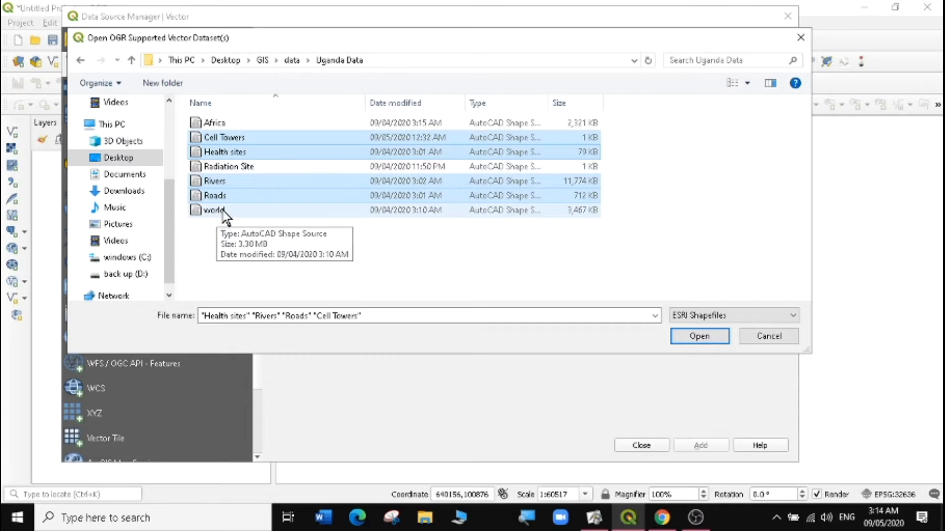
left_click(699, 337)
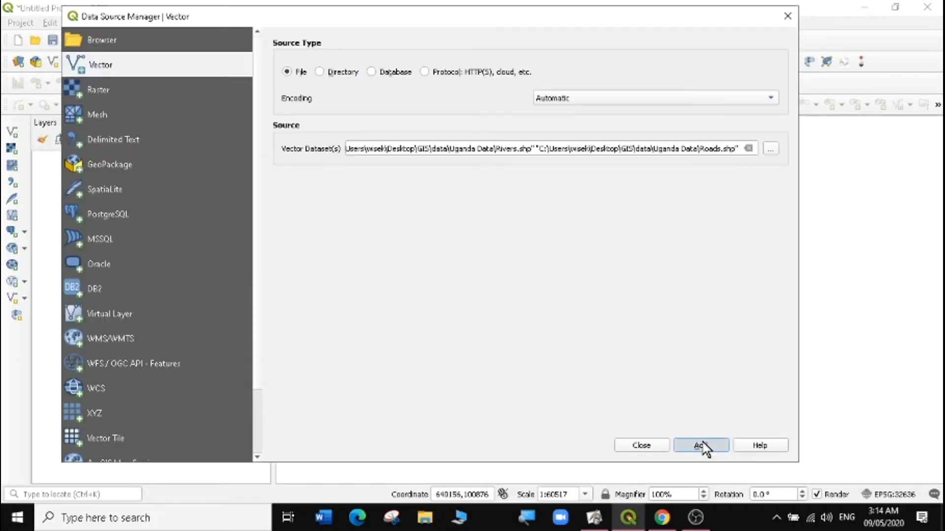
left_click(640, 446)
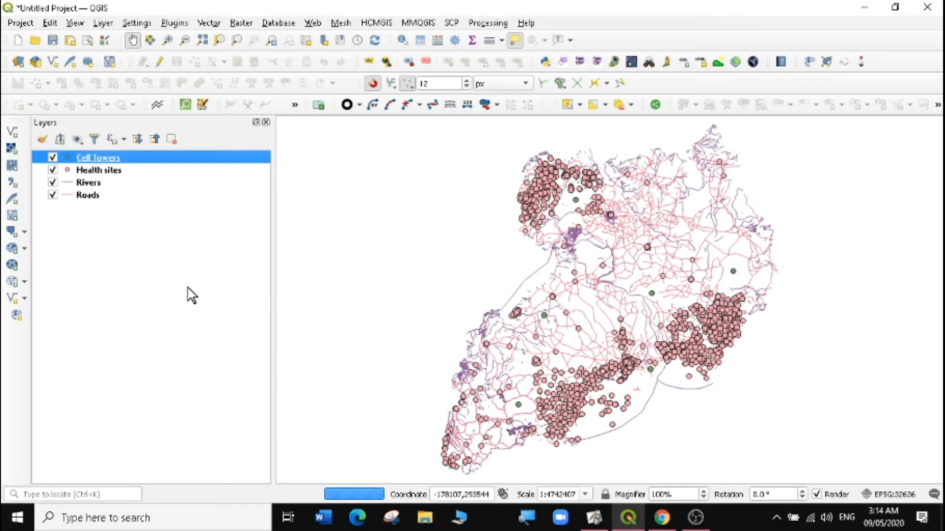
- Load the built-in World Map layer by entering "world" as the coordinate, and move it below the Roads layer
triple_click(468, 495)
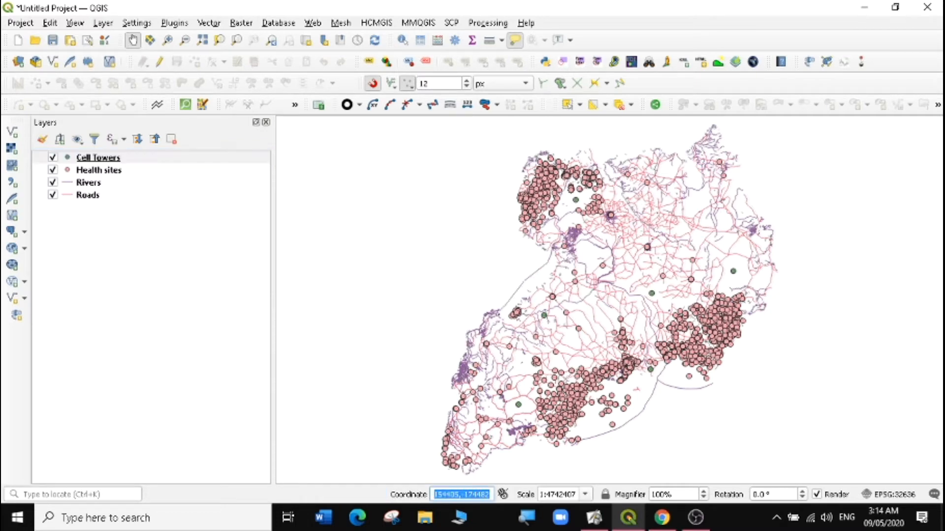
type("wo")
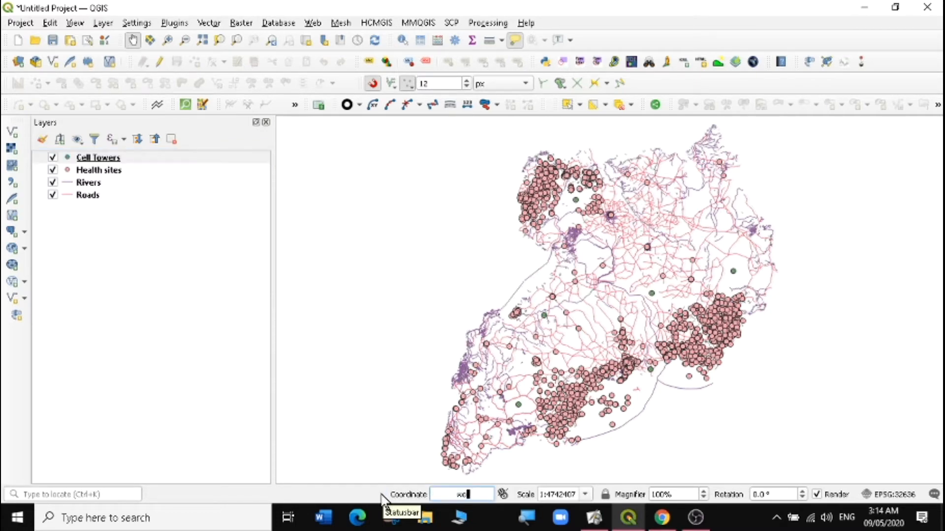
type("rld")
key("Return")
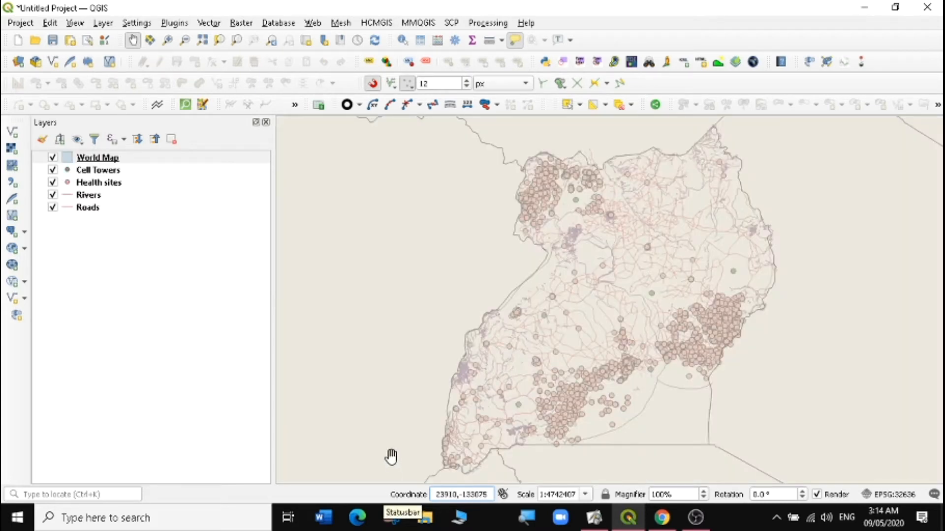
left_click_drag(102, 161, 105, 236)
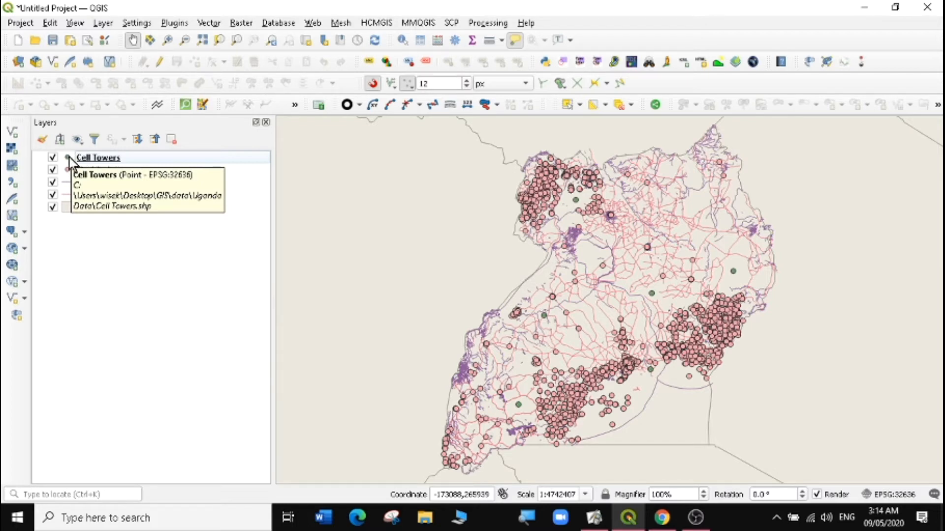
- Change the Cell Towers layer's symbol layer type from simple marker to SVG marker
left_click(72, 158)
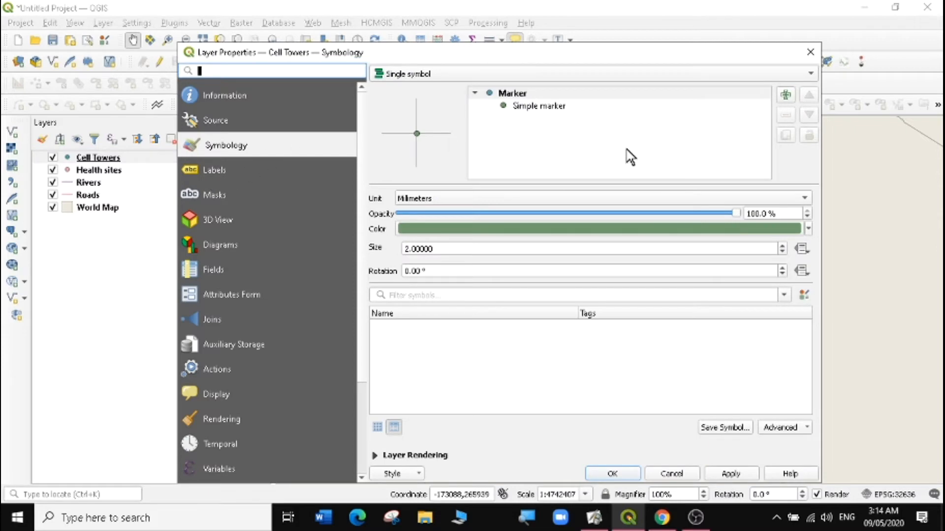
left_click(535, 106)
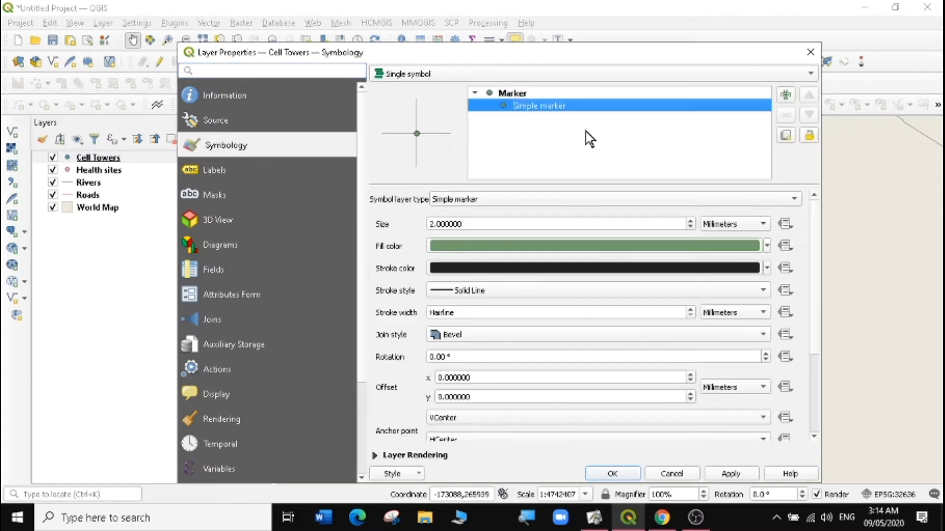
left_click(793, 199)
left_click(605, 212)
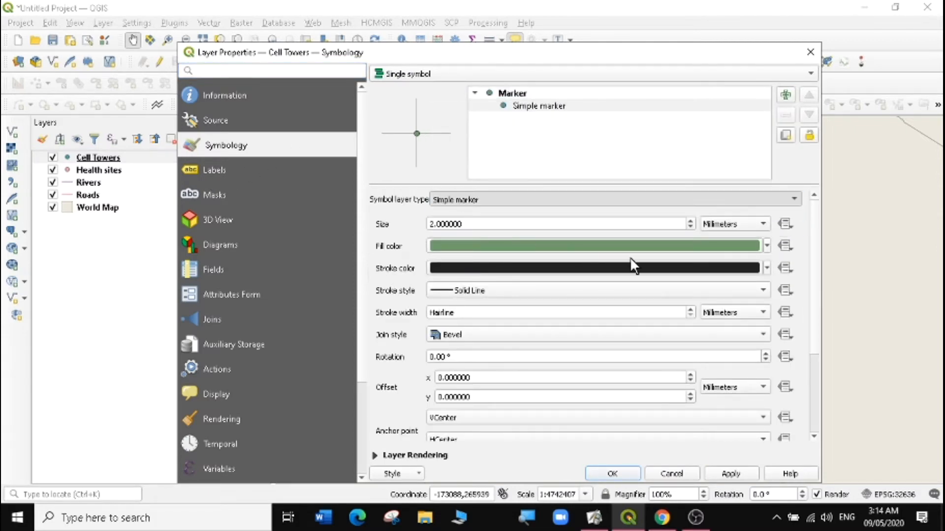
- Apply the Cell-tower icon from the UNOCHA Humanitarian Icons 2018 collection as the Cell Towers marker image
left_click_drag(817, 221, 824, 320)
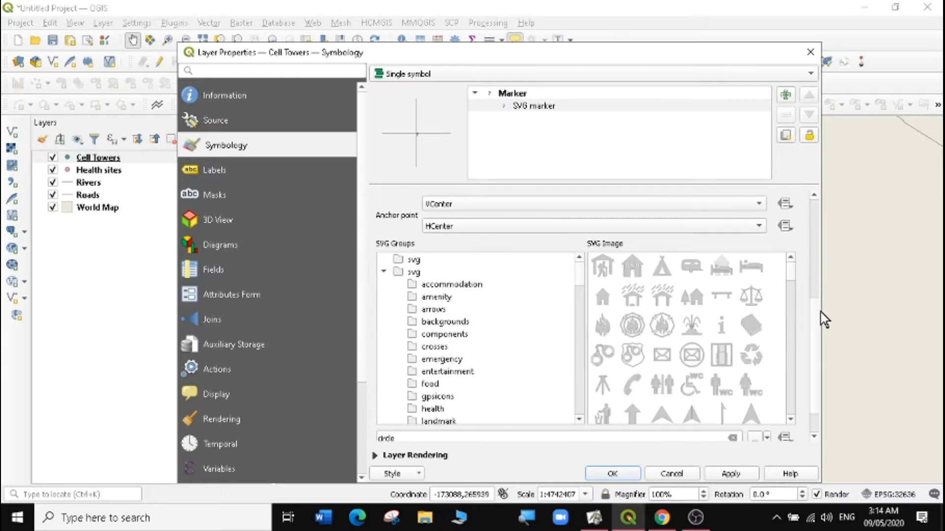
left_click_drag(577, 285, 578, 356)
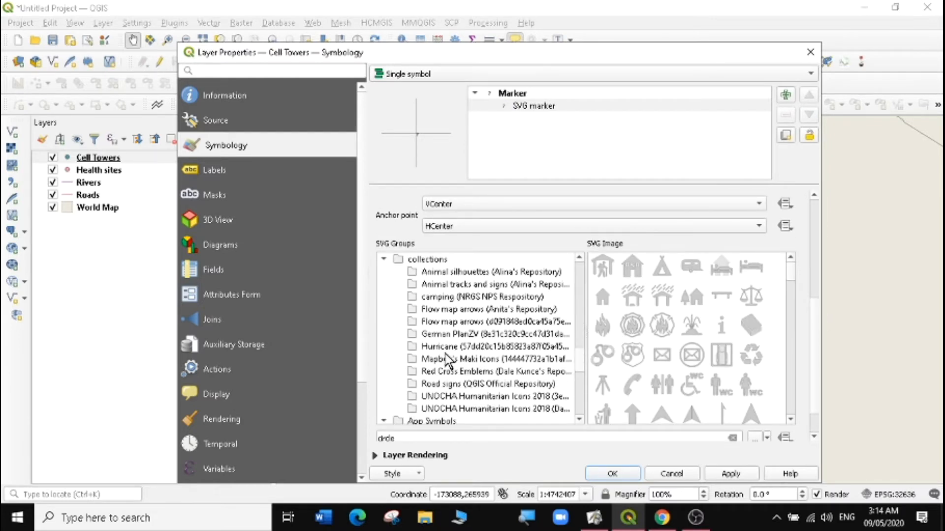
left_click(447, 397)
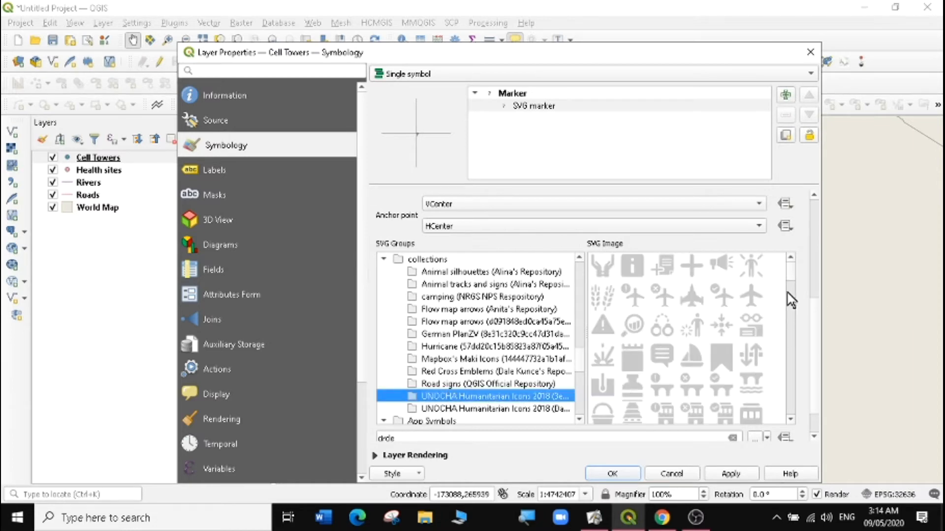
left_click_drag(792, 270, 780, 297)
left_click(607, 337)
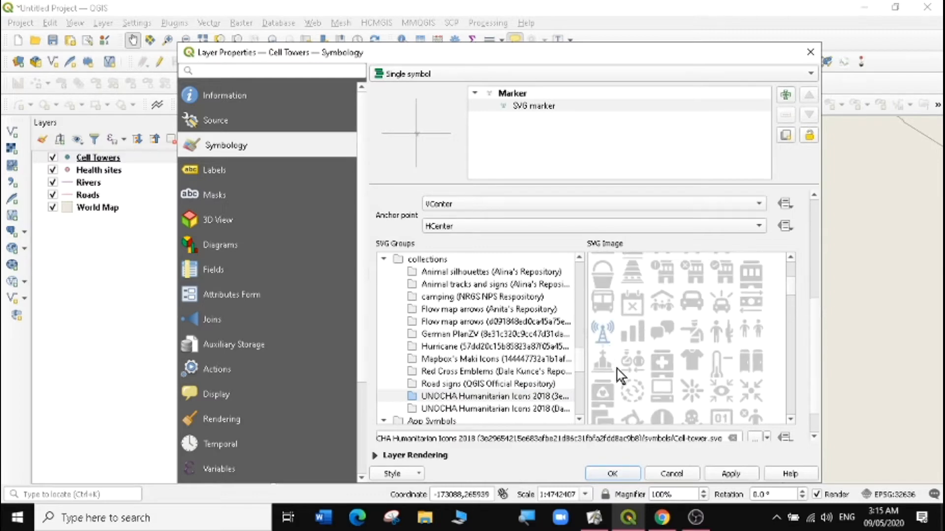
left_click(726, 473)
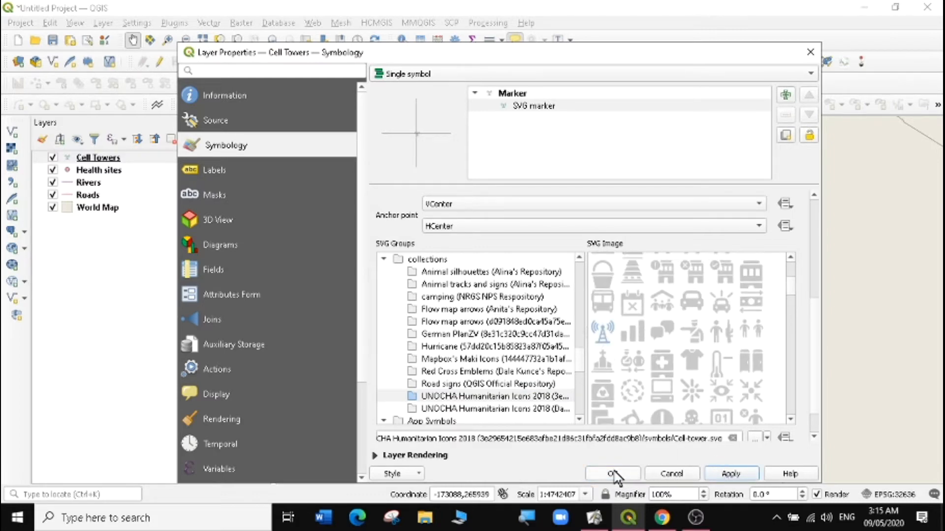
left_click(614, 473)
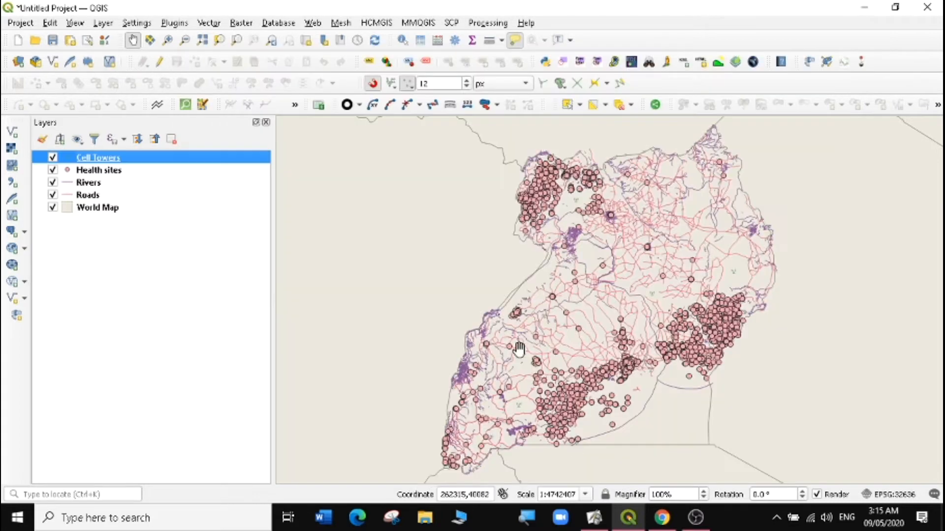
- Set the Cell Towers SVG marker's width to 4 mm and its fill color to near-black, and apply the style
double_click(71, 158)
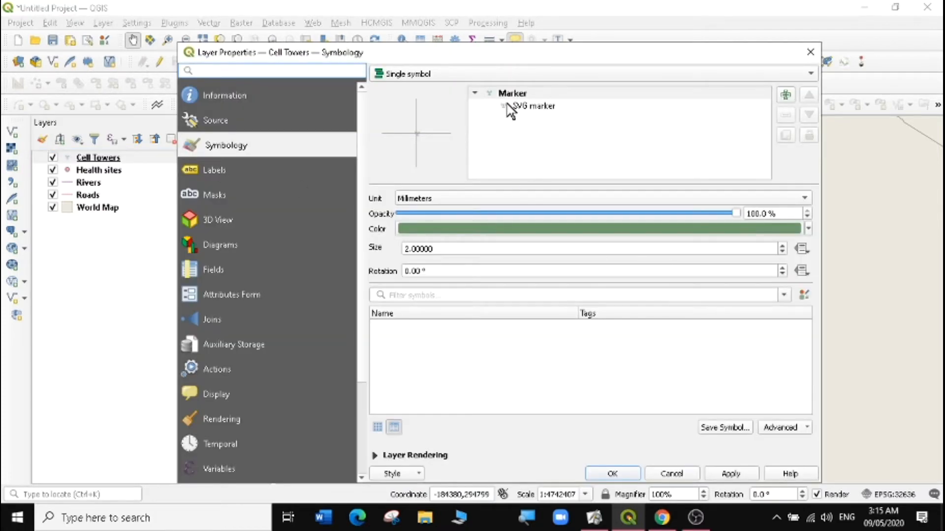
left_click(532, 107)
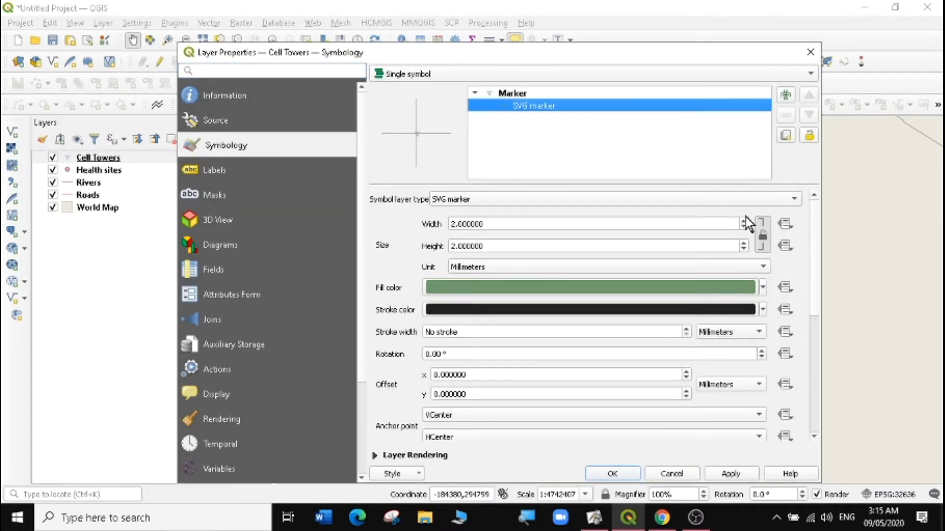
left_click(744, 221)
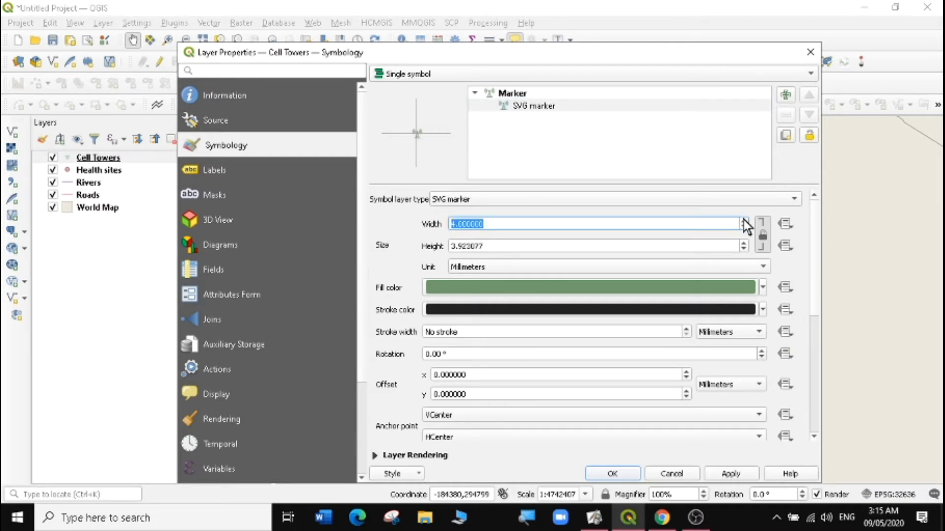
left_click(762, 289)
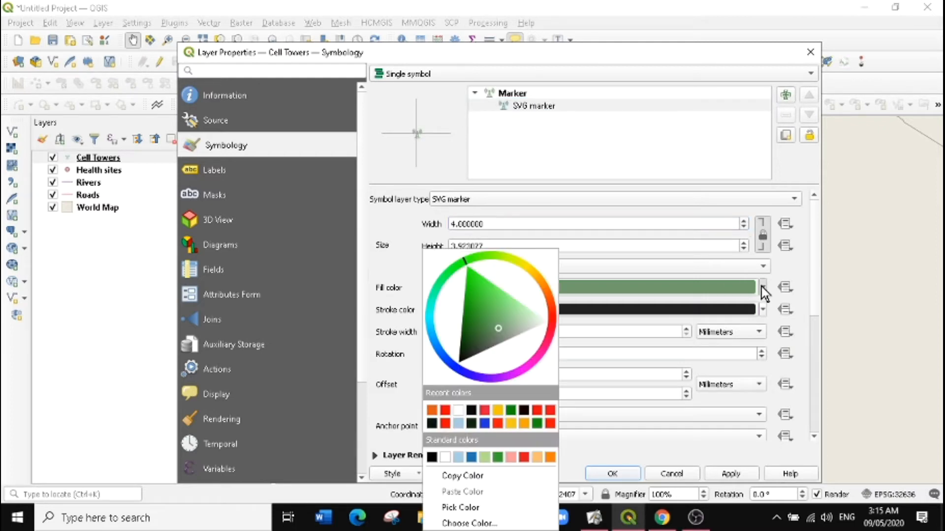
left_click(460, 358)
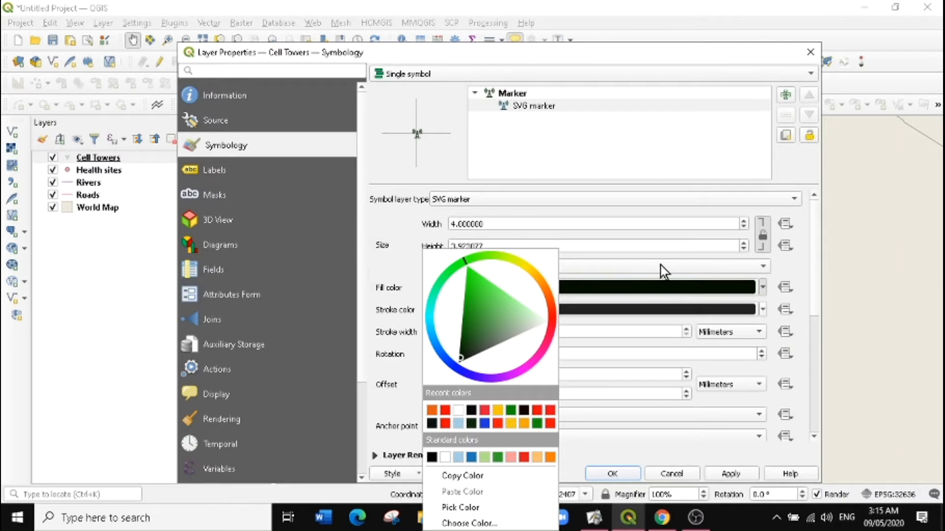
left_click(784, 268)
left_click(730, 474)
left_click(620, 473)
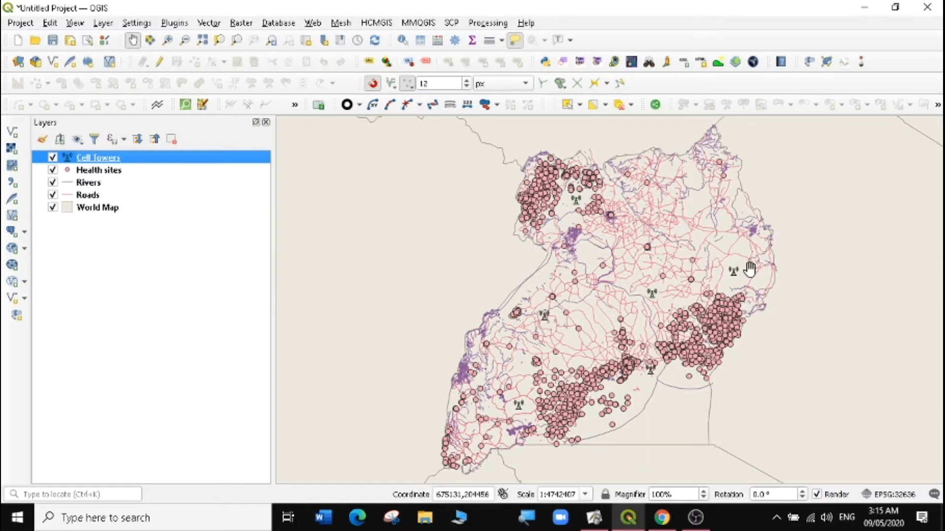
- Set the Health sites marker color to red and its size to 1.8 mm, and apply the style
left_click(68, 171)
double_click(67, 172)
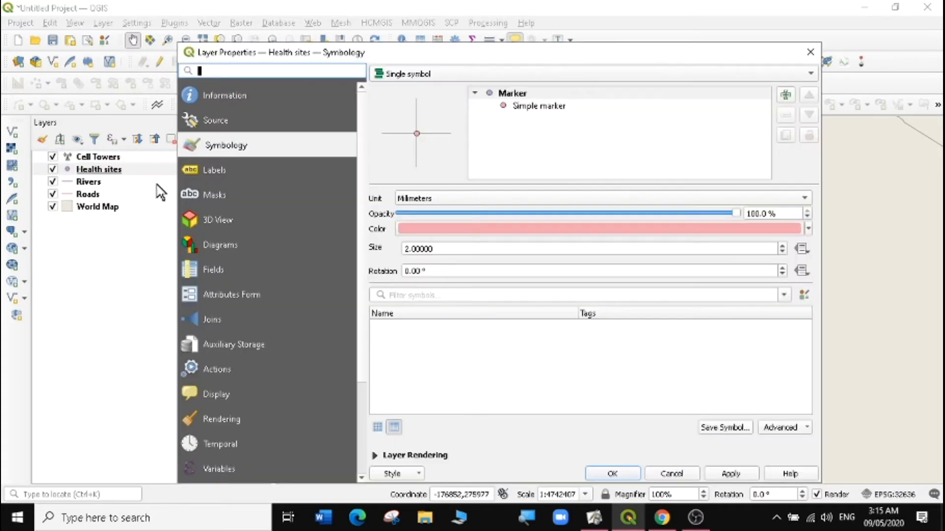
left_click(808, 229)
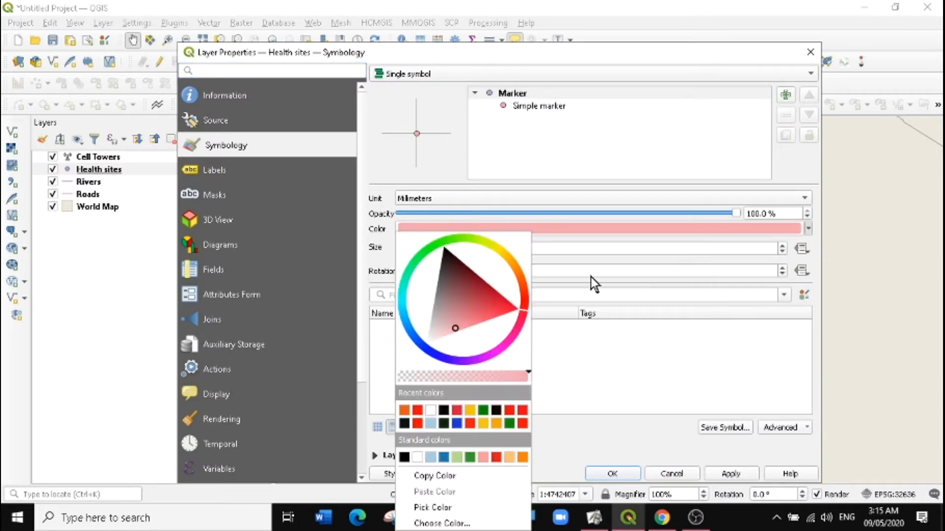
left_click(507, 313)
left_click(580, 348)
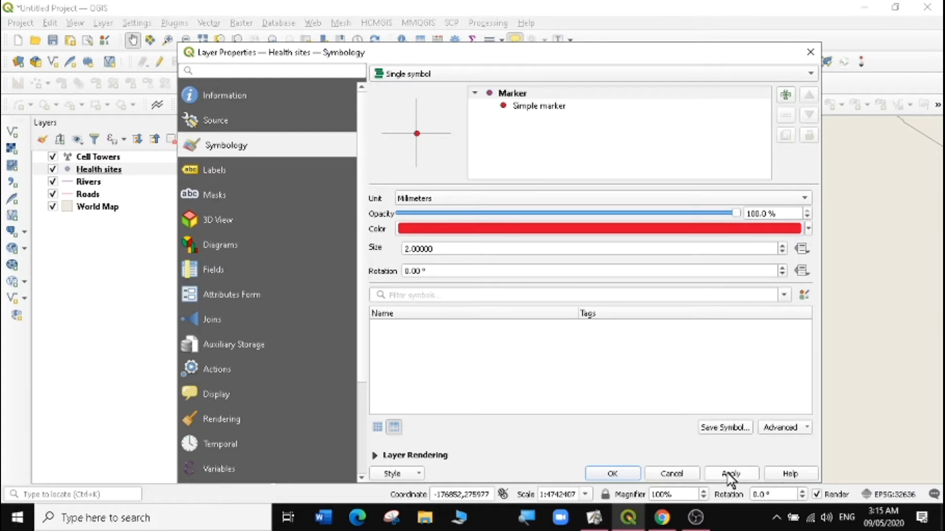
left_click(782, 252)
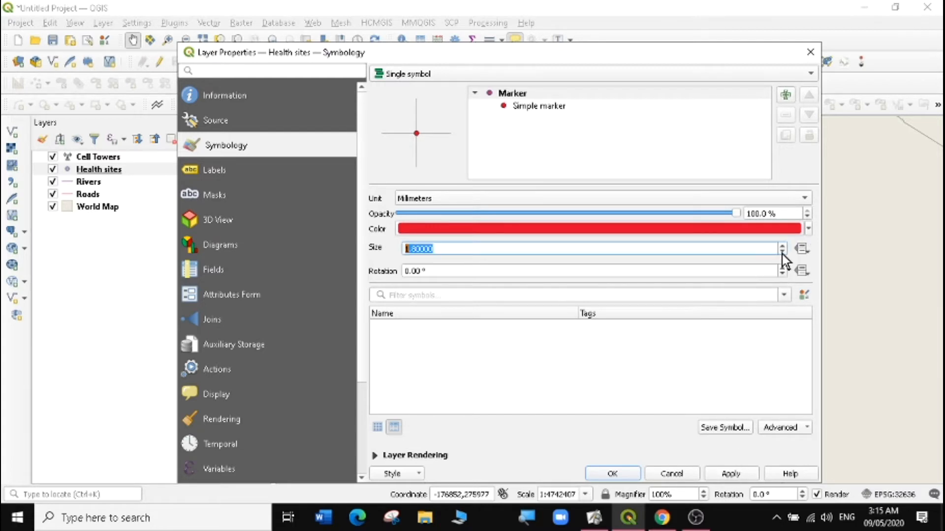
left_click(732, 474)
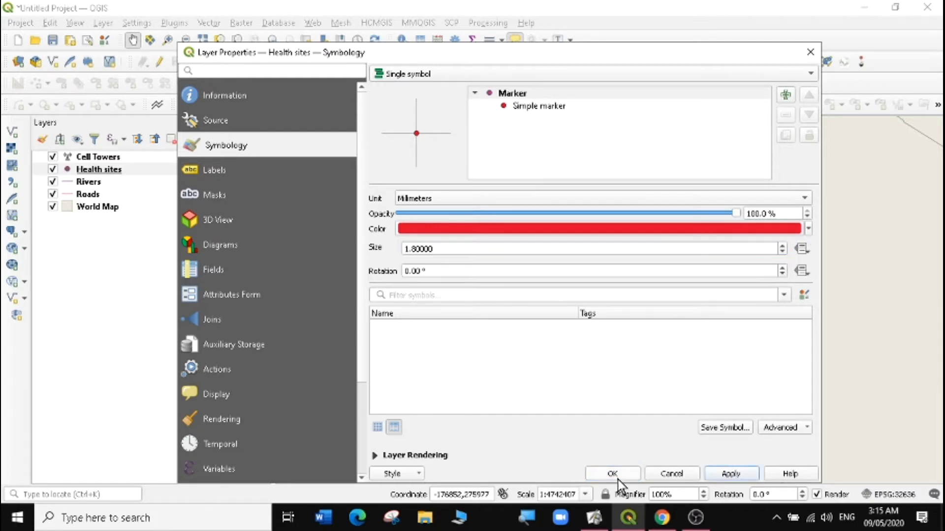
left_click(612, 474)
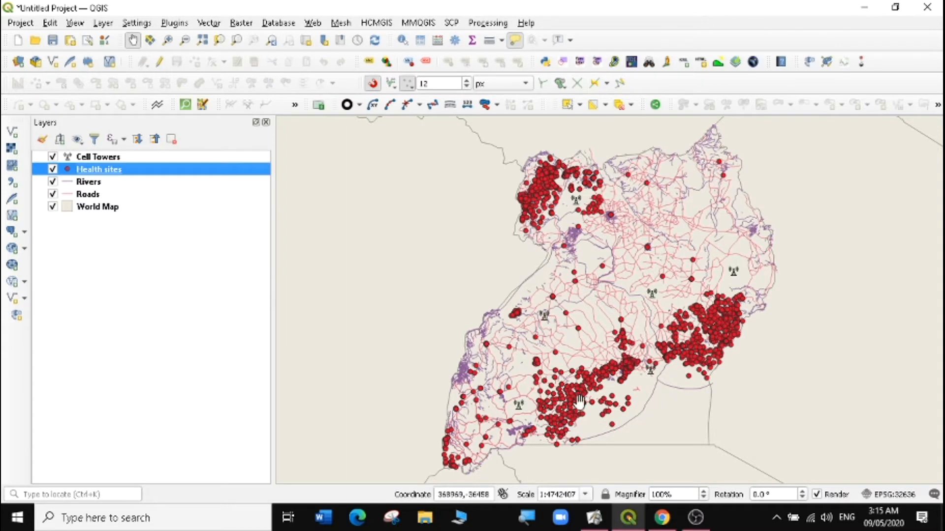
- Apply the topo hydrology symbol from the Topology group to the Rivers layer
left_click(67, 185)
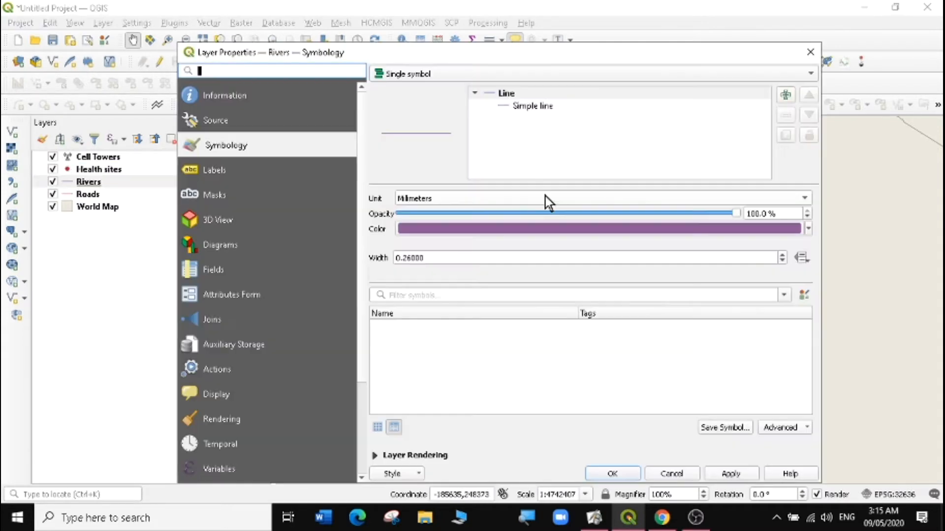
left_click(785, 295)
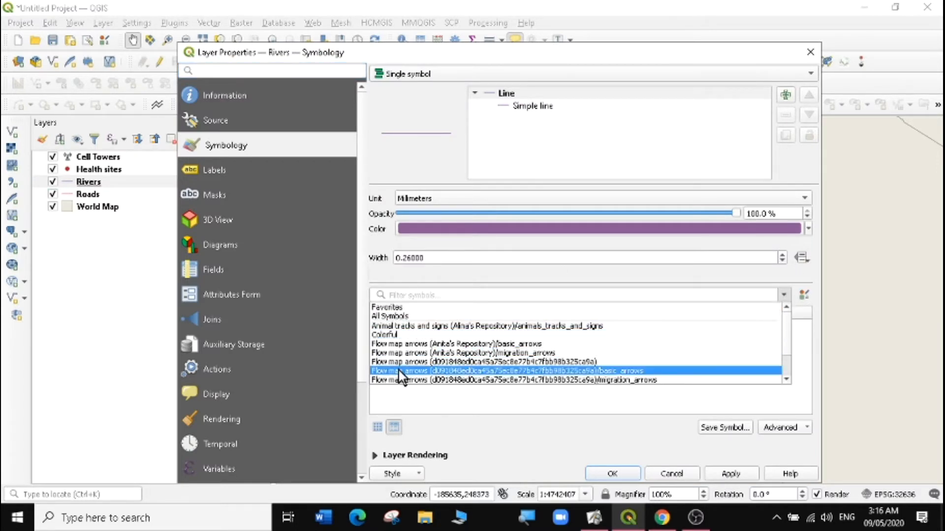
type("topology")
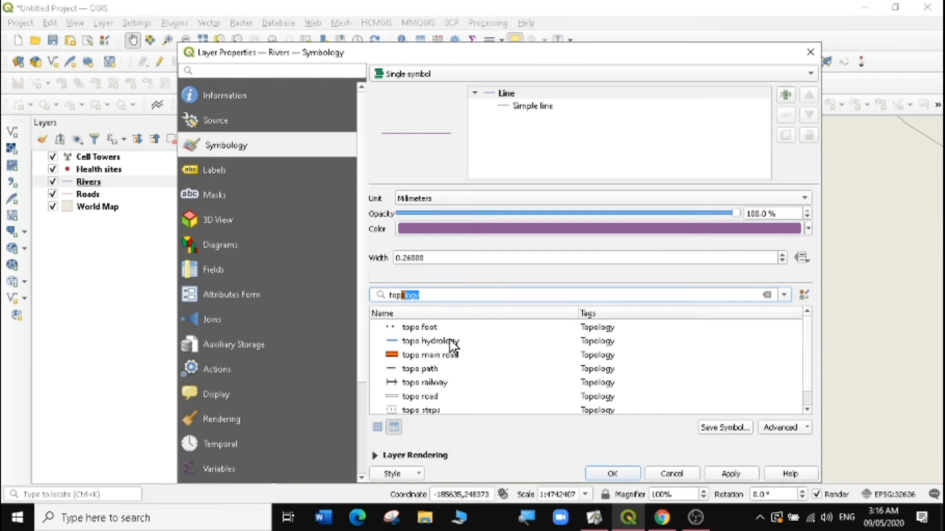
left_click(450, 342)
left_click(735, 475)
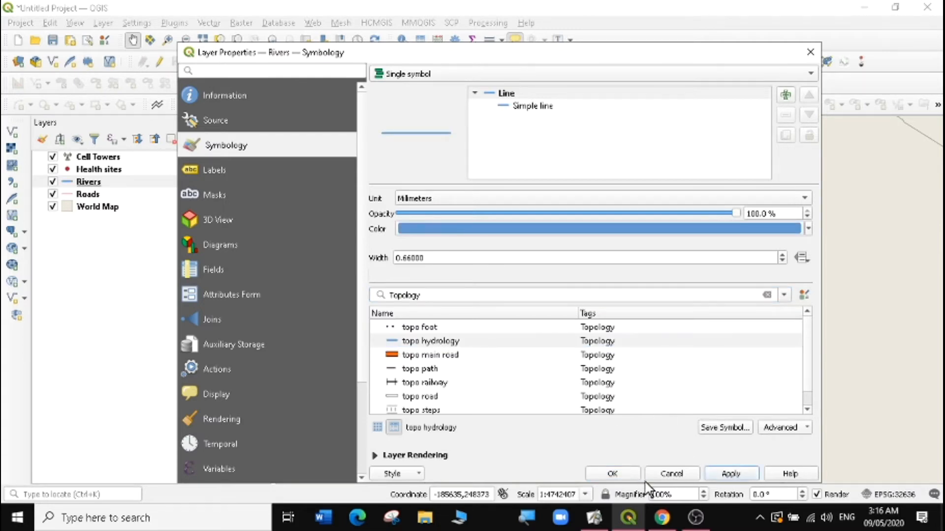
left_click(619, 474)
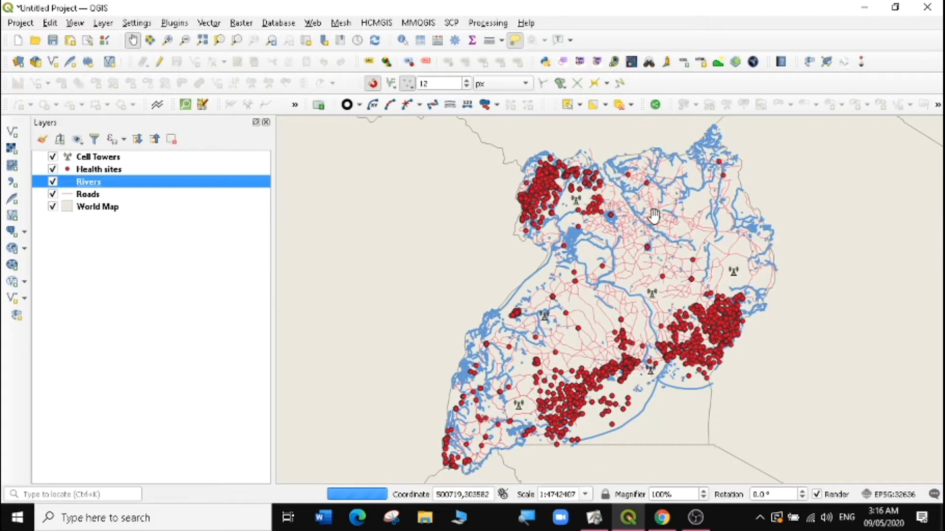
- Change the Roads layer's line color to orange and apply the style
left_click(69, 195)
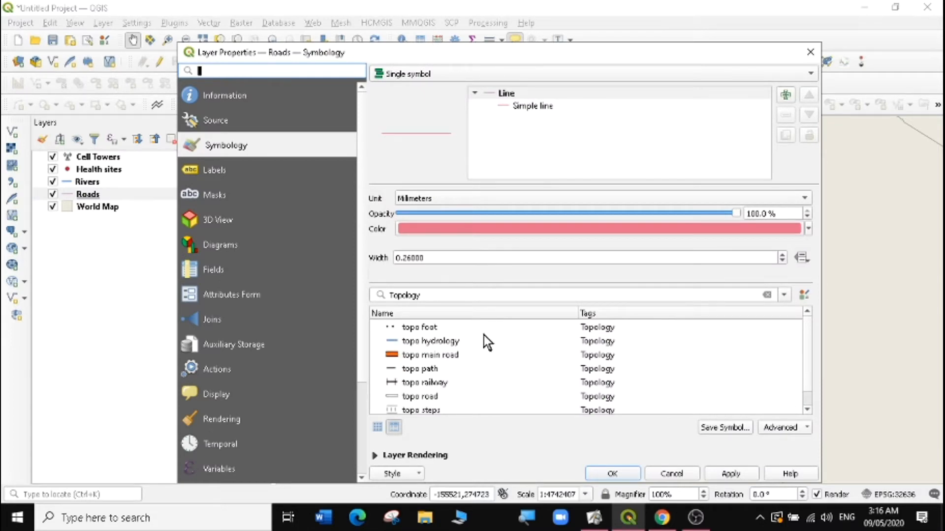
left_click(808, 228)
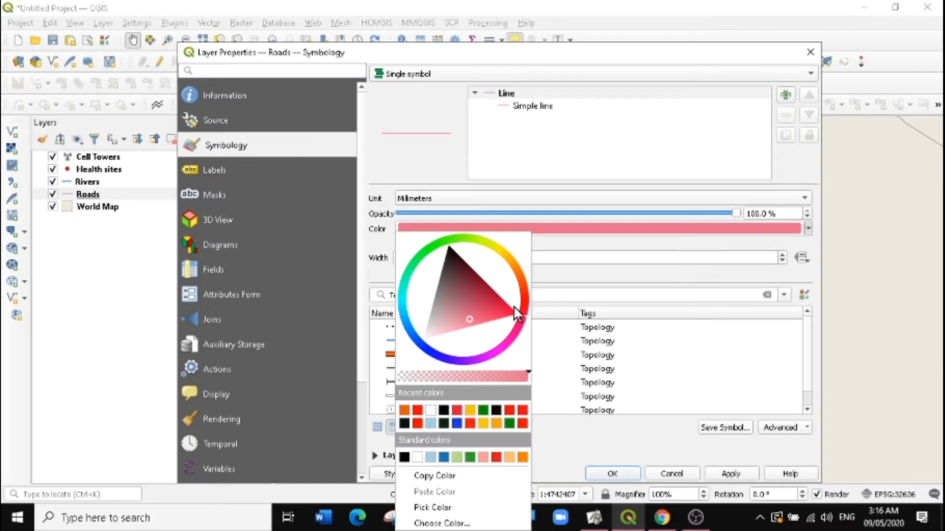
left_click_drag(514, 307, 518, 278)
left_click(508, 282)
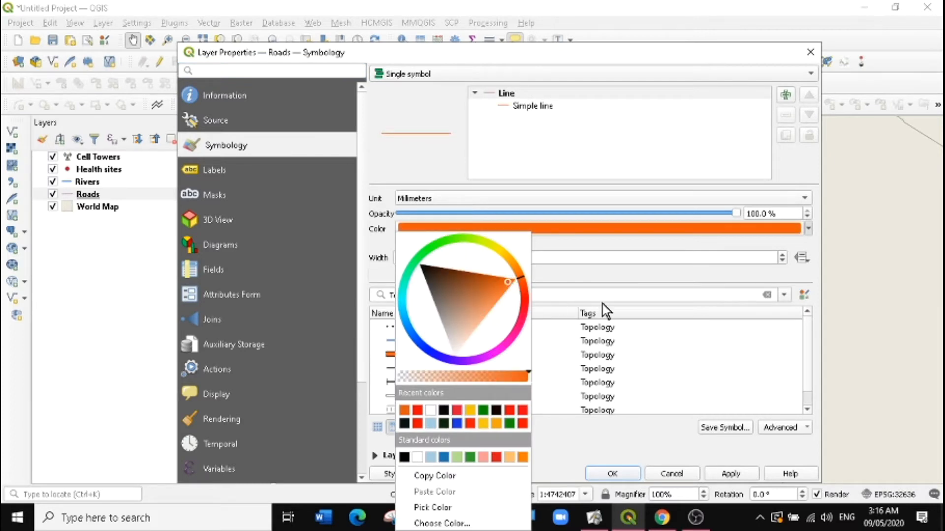
left_click(725, 474)
left_click(612, 473)
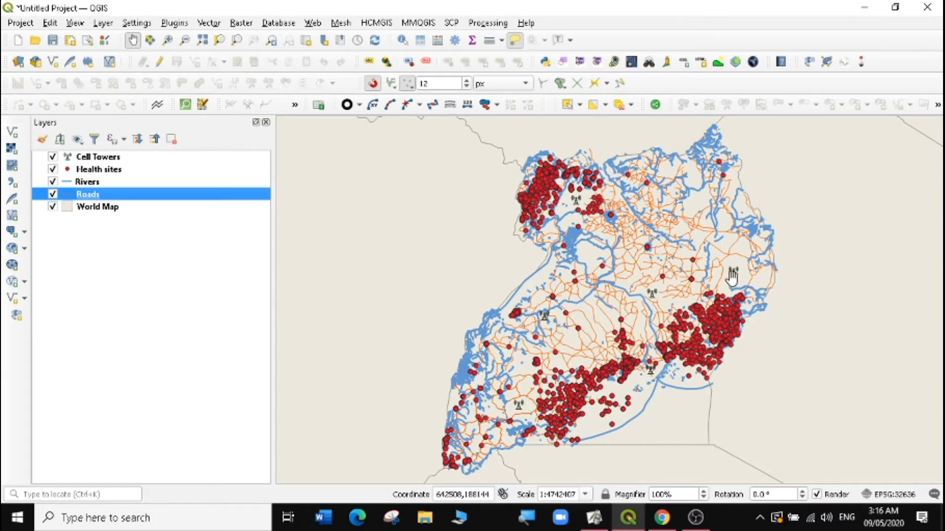
- Open the attribute table of the Cell Towers layer to examine its records
left_click(84, 159)
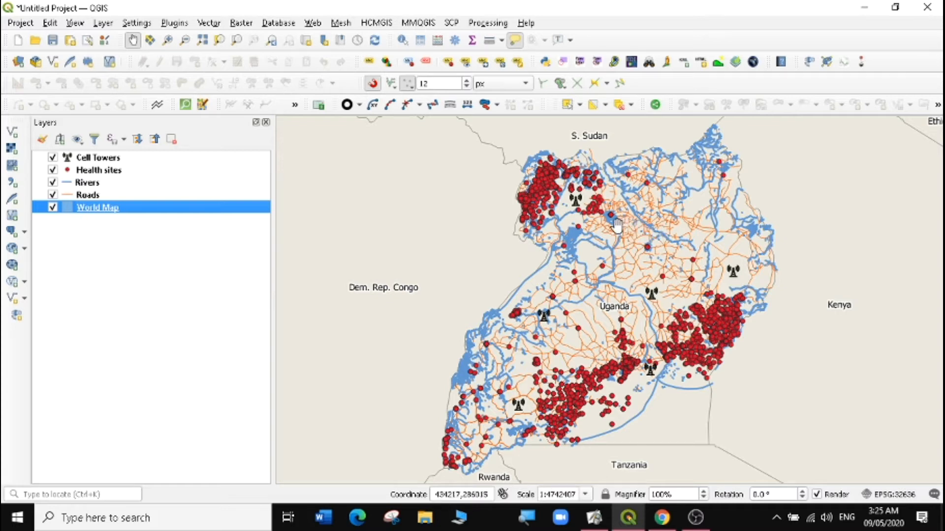
left_click(93, 158)
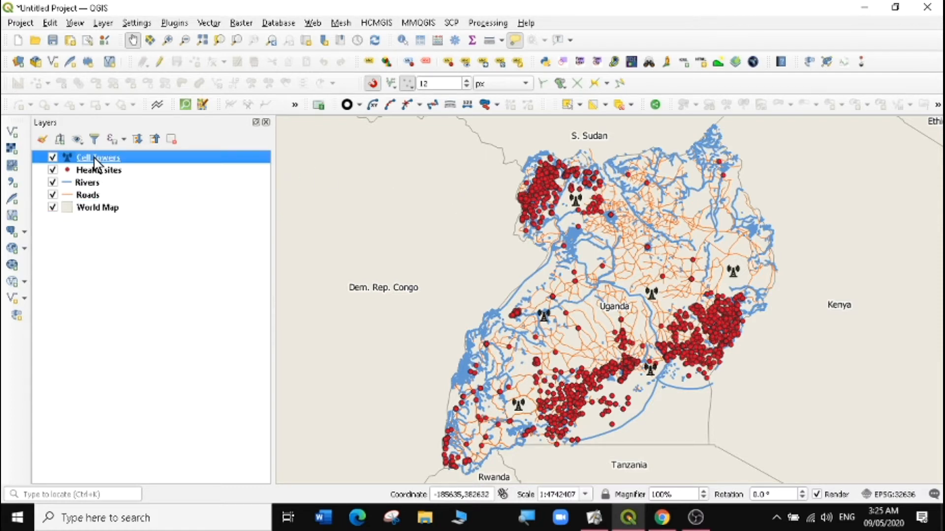
right_click(93, 158)
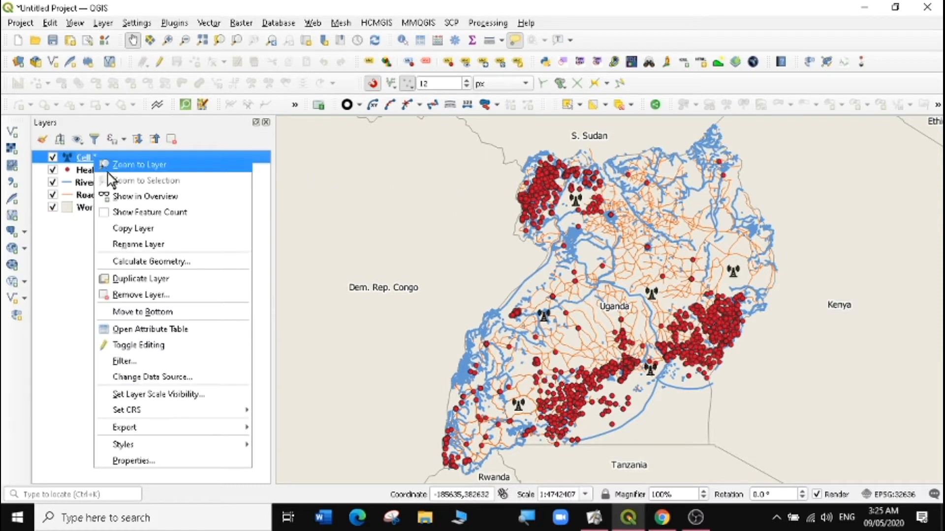
left_click(135, 328)
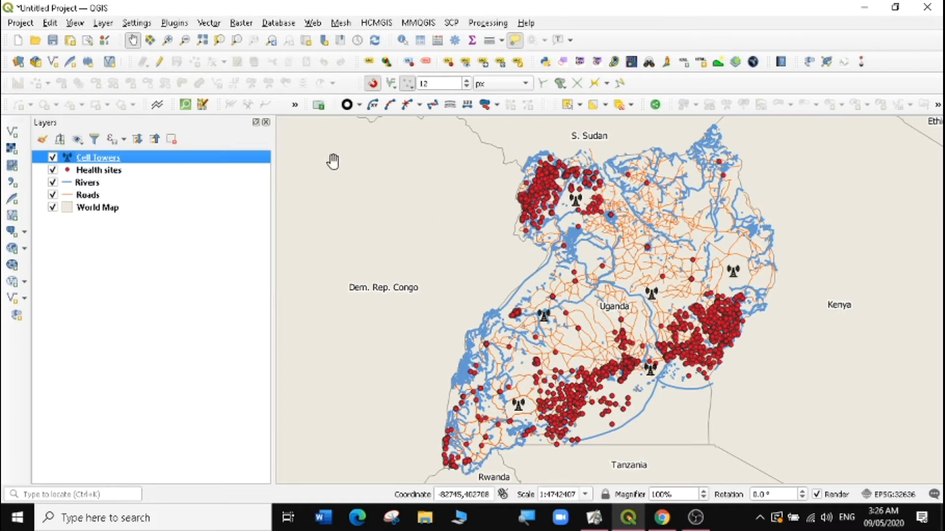
- Set up a Buffer of the Cell Towers layer with a distance of 65000 meters
left_click(208, 23)
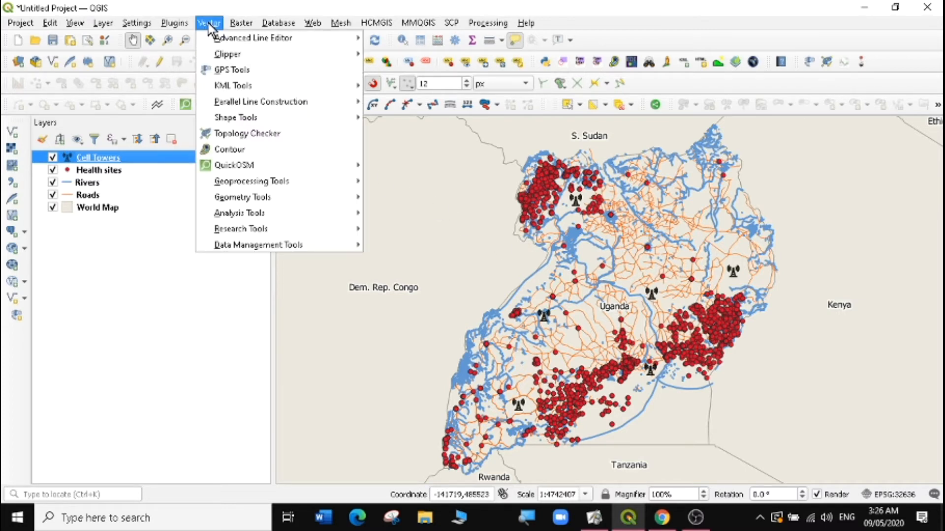
mouse_move(227, 175)
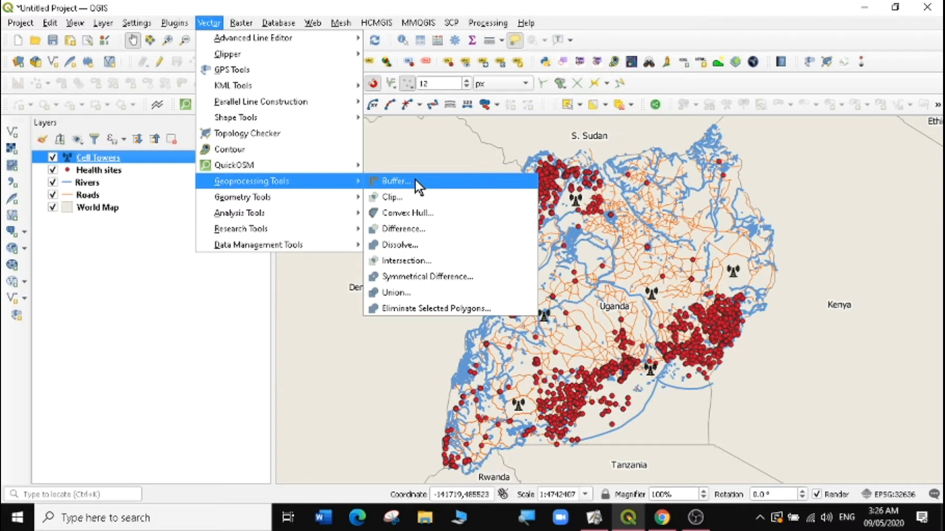
left_click(396, 181)
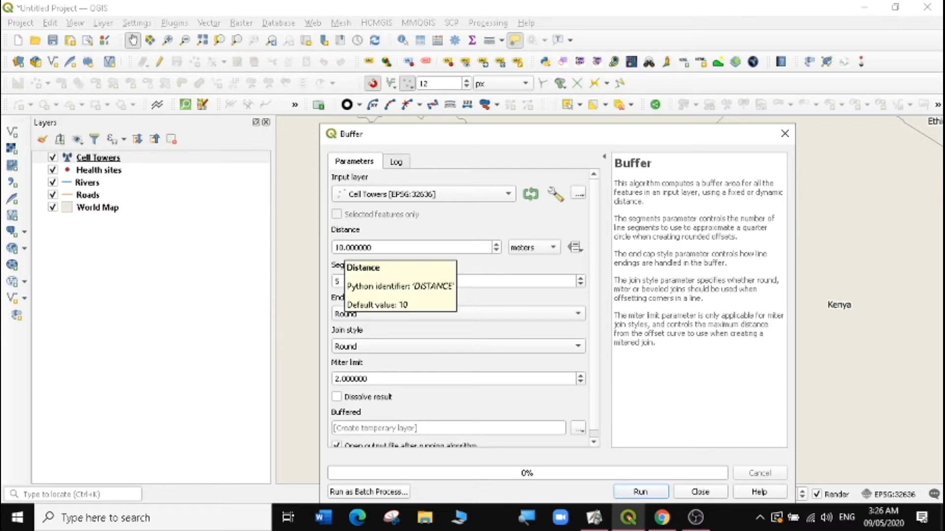
left_click(339, 247)
key("Delete")
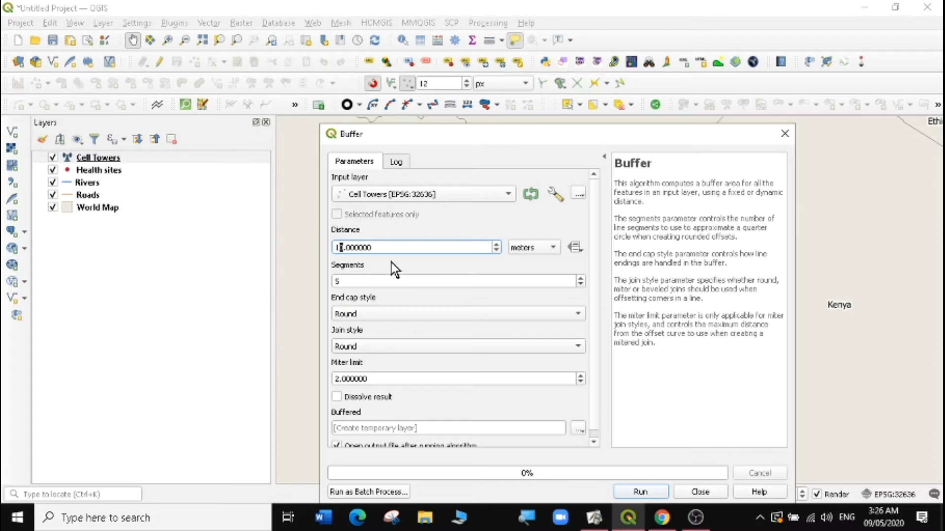
key("BackSpace")
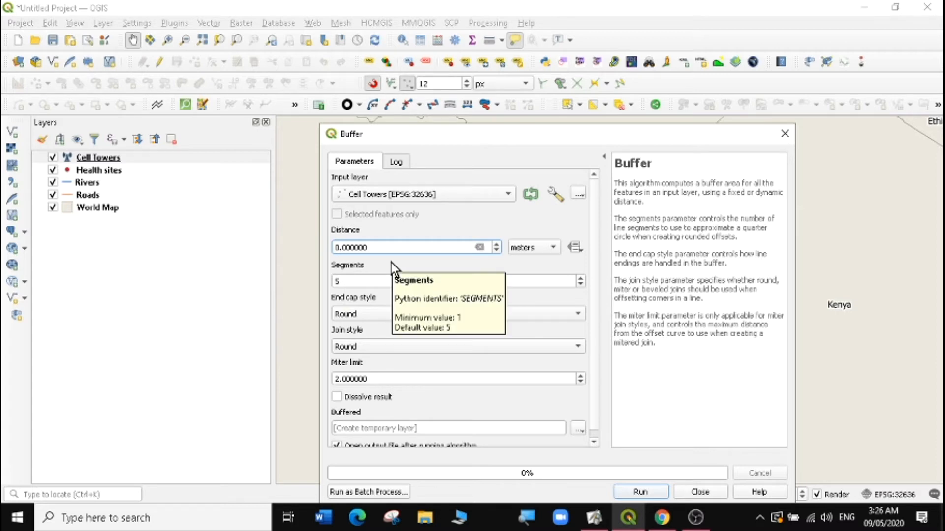
type("650")
type("0")
type("0.0")
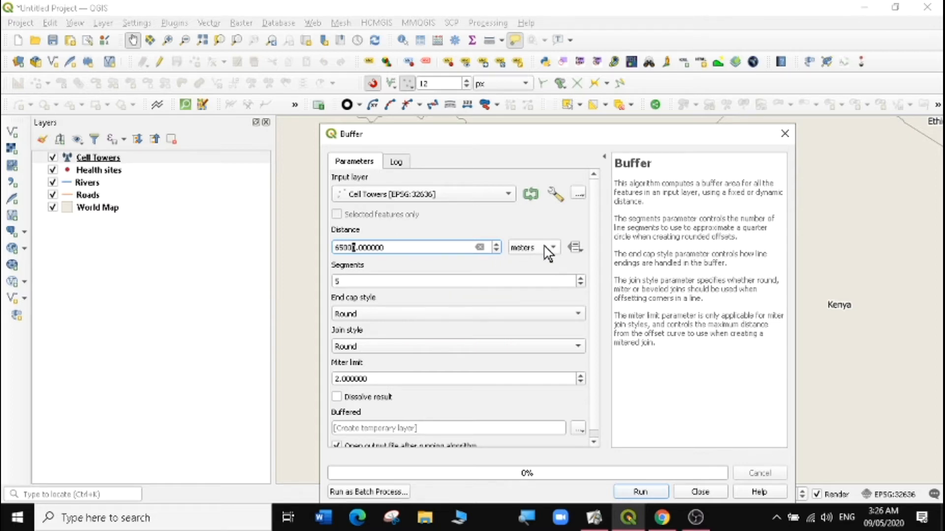
- Run the buffer with 20 segments as a temporary layer and move the Buffered layer between Rivers and Roads
key("Tab")
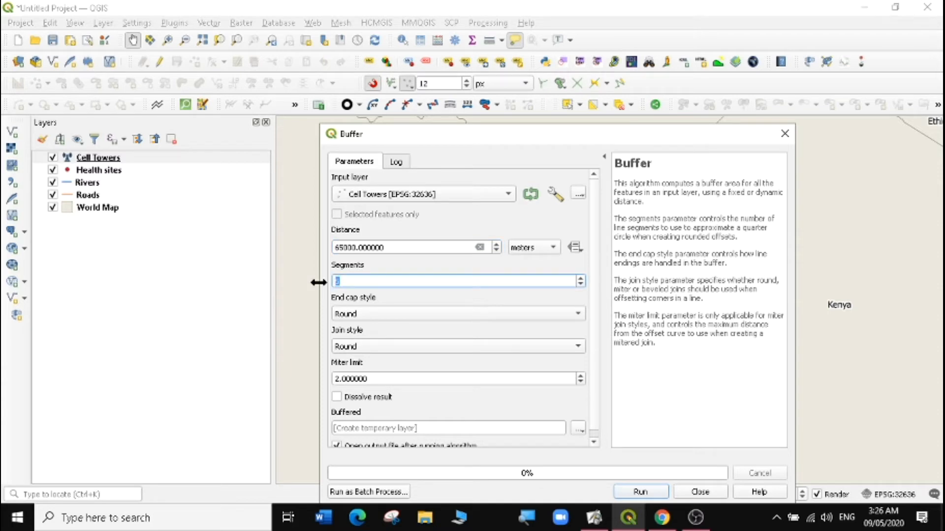
type("20")
left_click(639, 492)
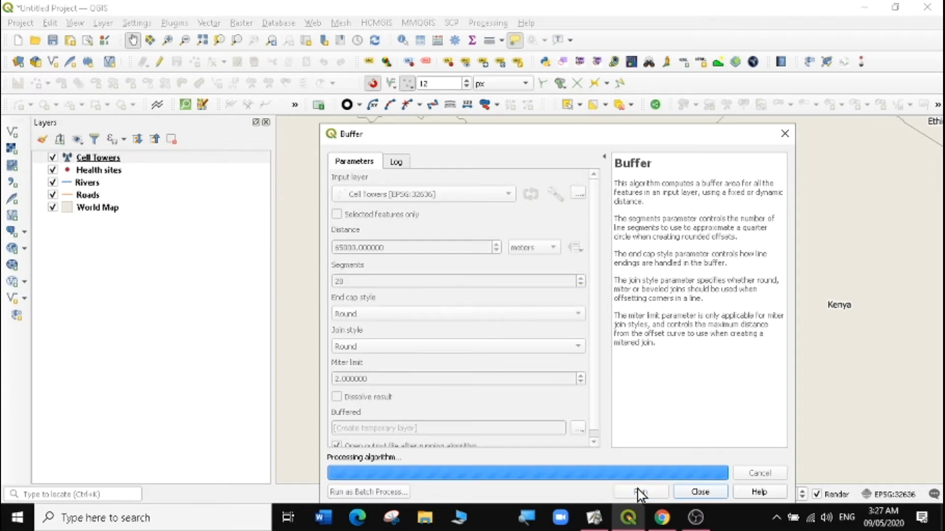
left_click(715, 491)
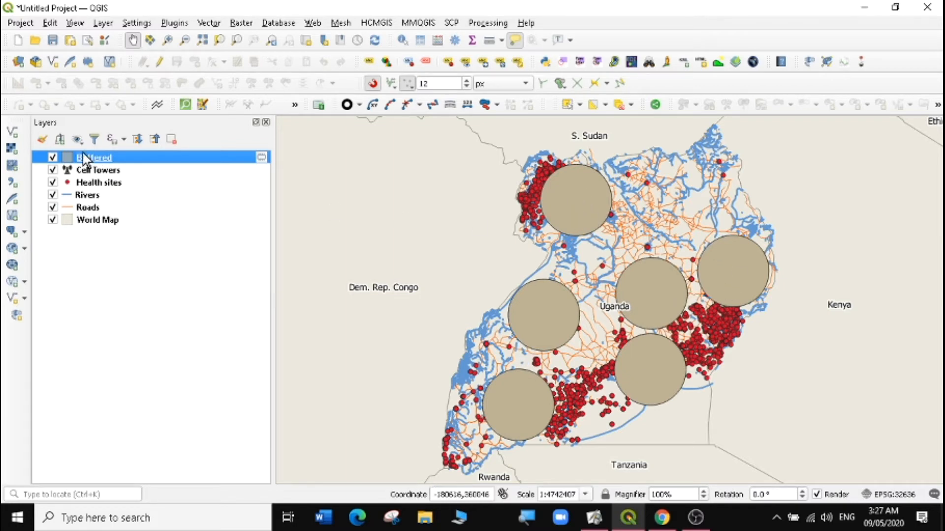
left_click_drag(83, 158, 90, 208)
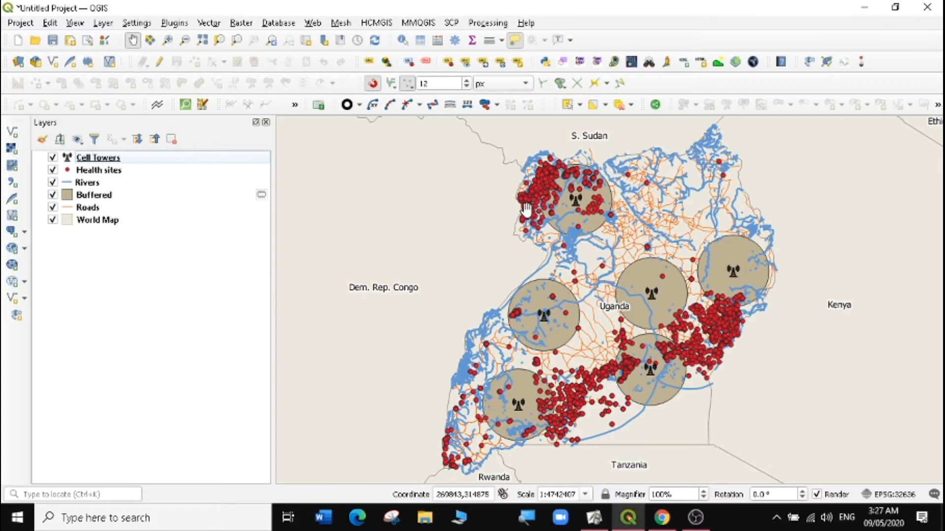
- Measure the northwestern buffer's radius in kilometers, from its cell tower to the circle's edge
left_click(167, 40)
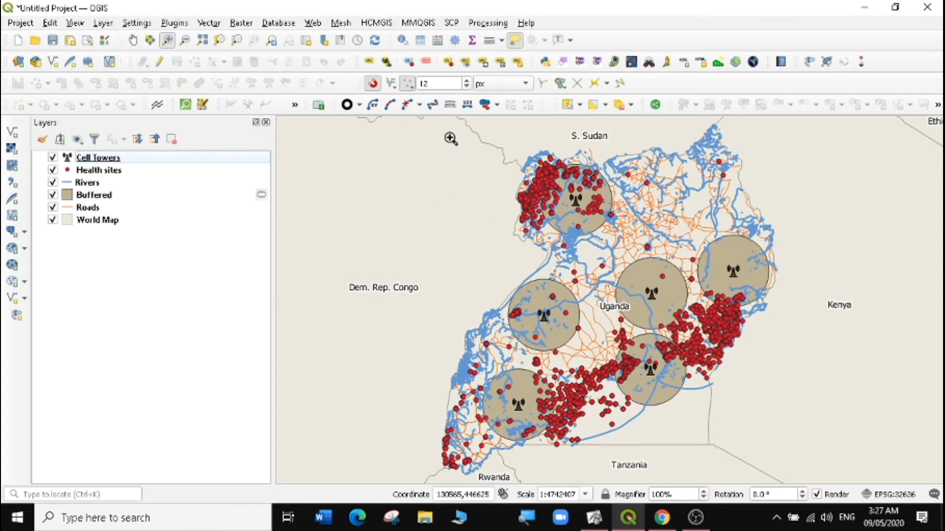
left_click_drag(524, 152, 657, 262)
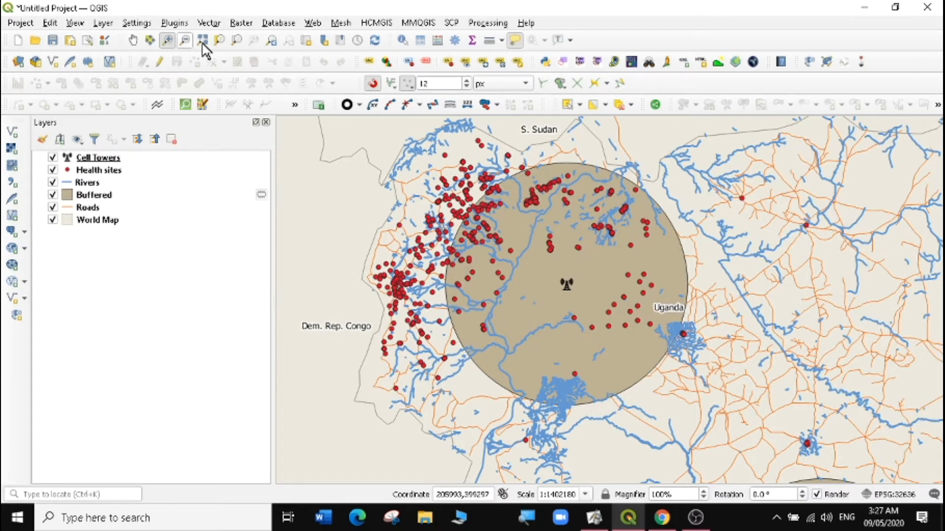
left_click(501, 42)
left_click(518, 55)
left_click_drag(627, 93, 831, 99)
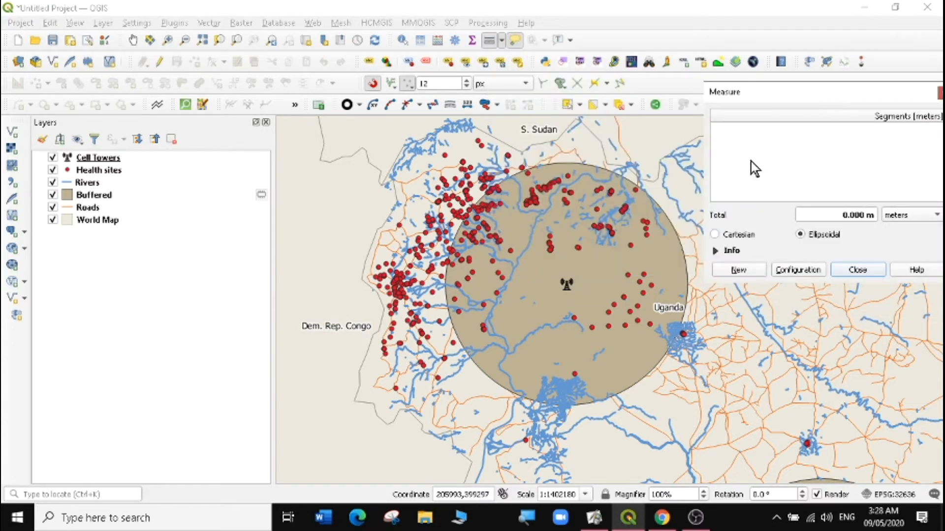
left_click(936, 216)
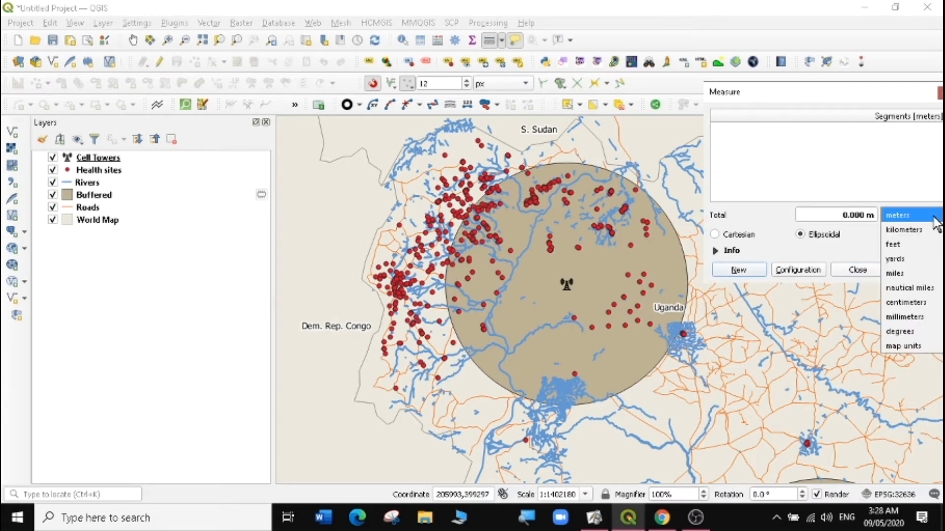
left_click(909, 229)
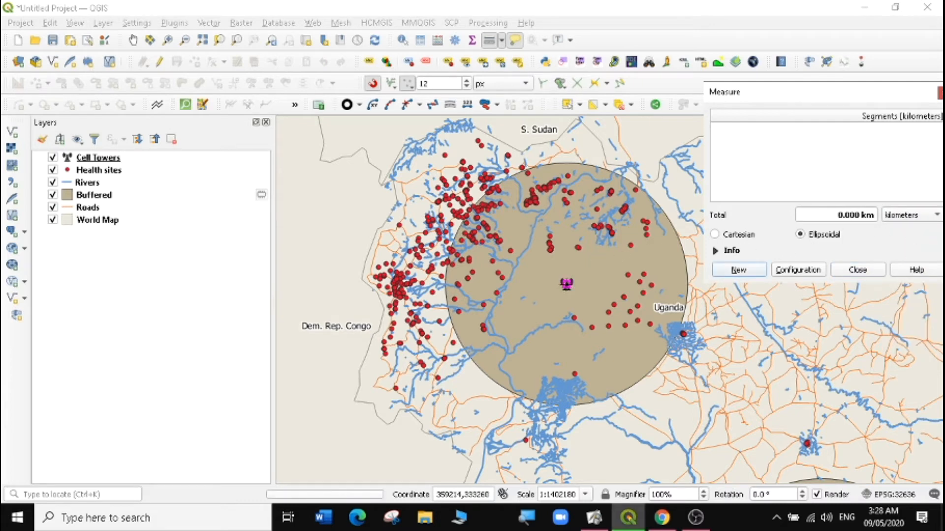
left_click(566, 284)
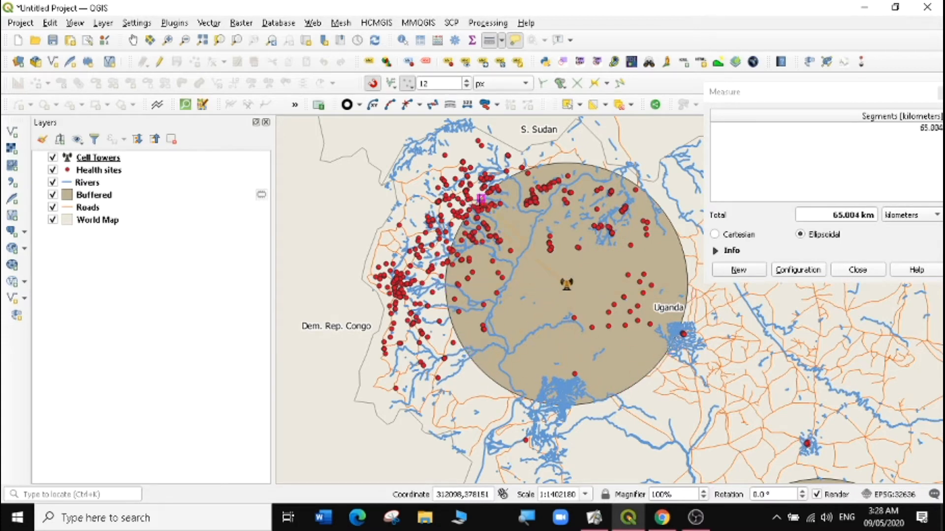
- Close the measurement and start a Select by Location that selects features from the Health sites layer
left_click(940, 92)
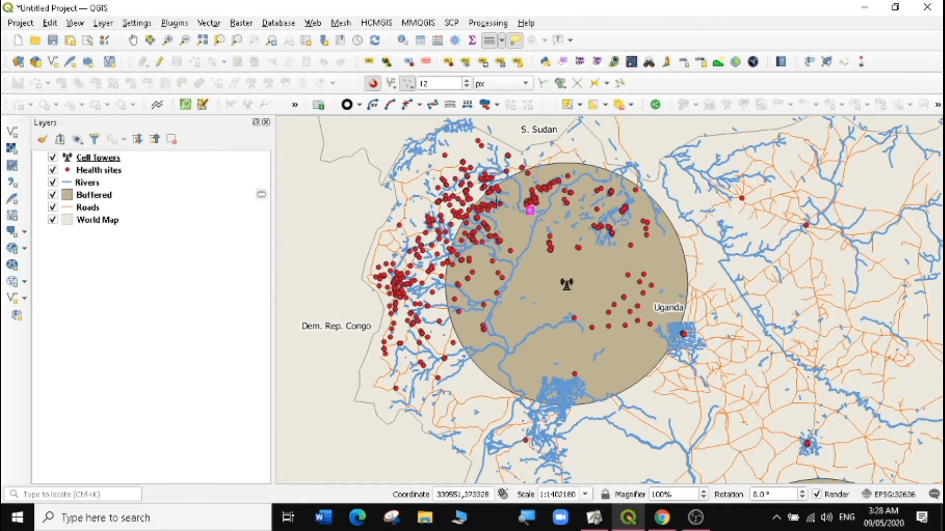
left_click(207, 23)
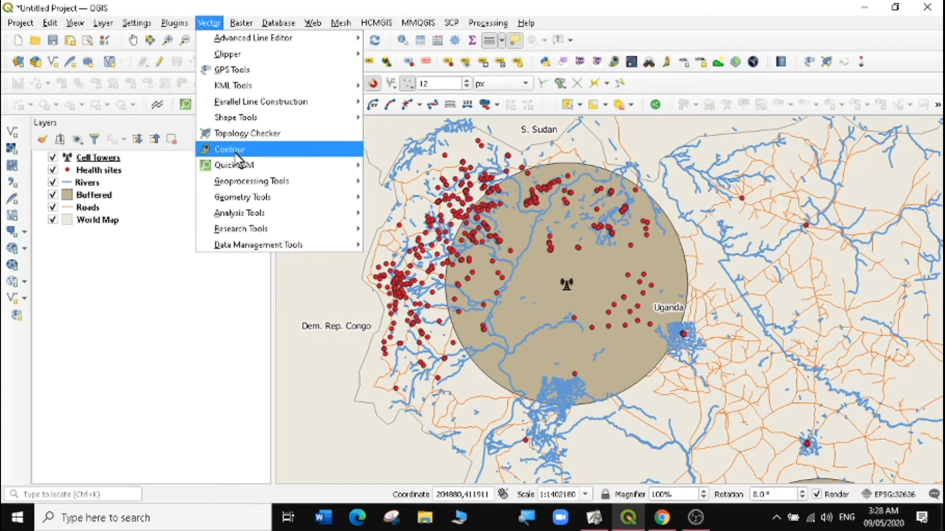
mouse_move(241, 235)
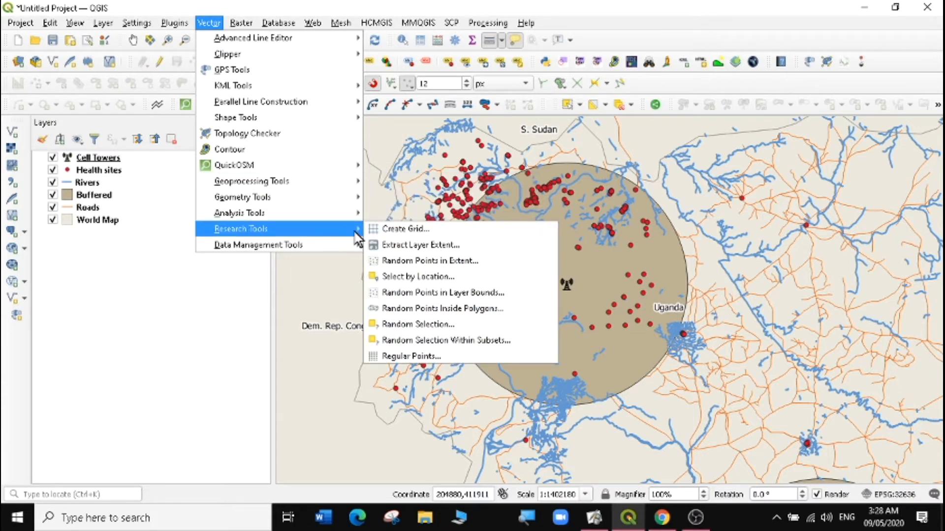
left_click(418, 275)
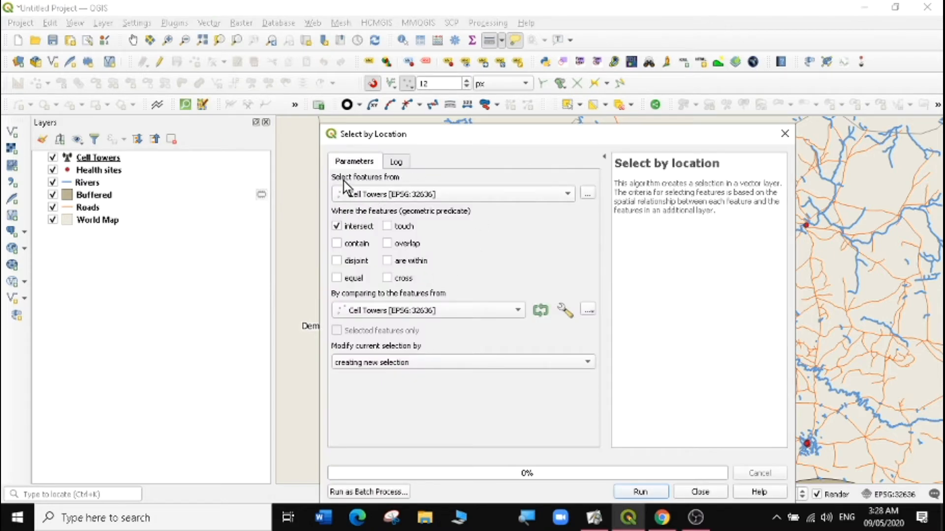
left_click(397, 192)
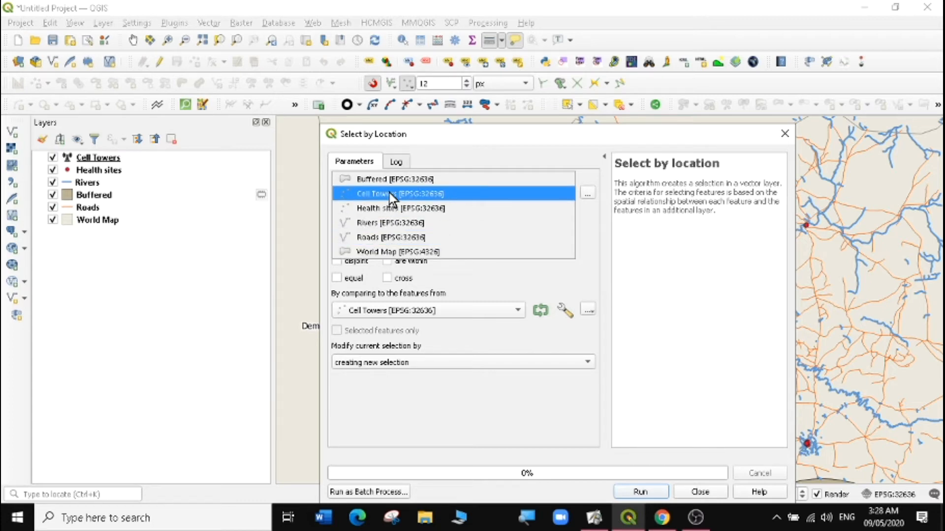
left_click(392, 208)
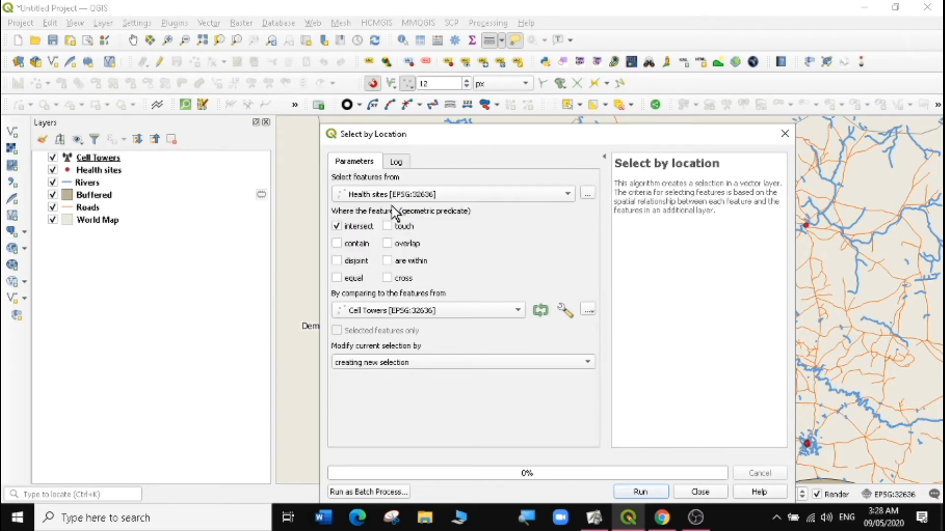
- Run the selection for health sites that are within the features of the Buffered layer
left_click(388, 261)
left_click(415, 309)
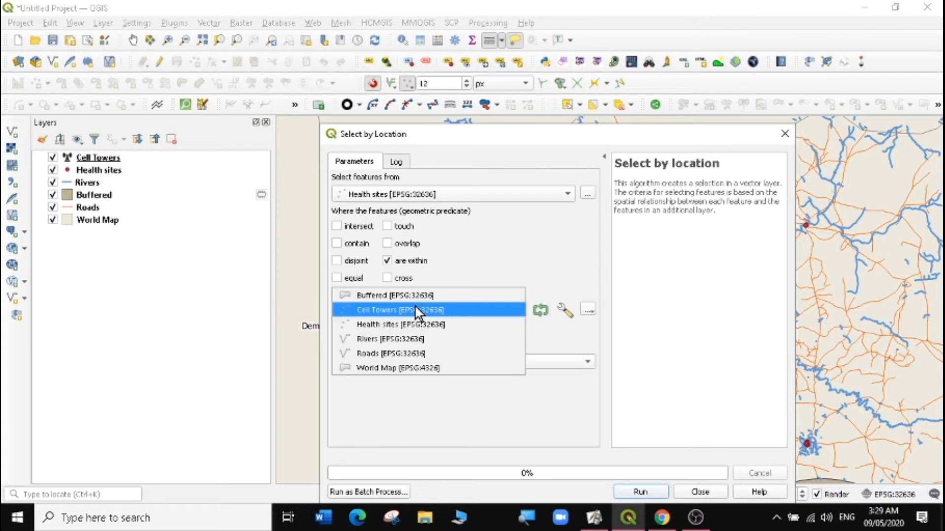
left_click(393, 295)
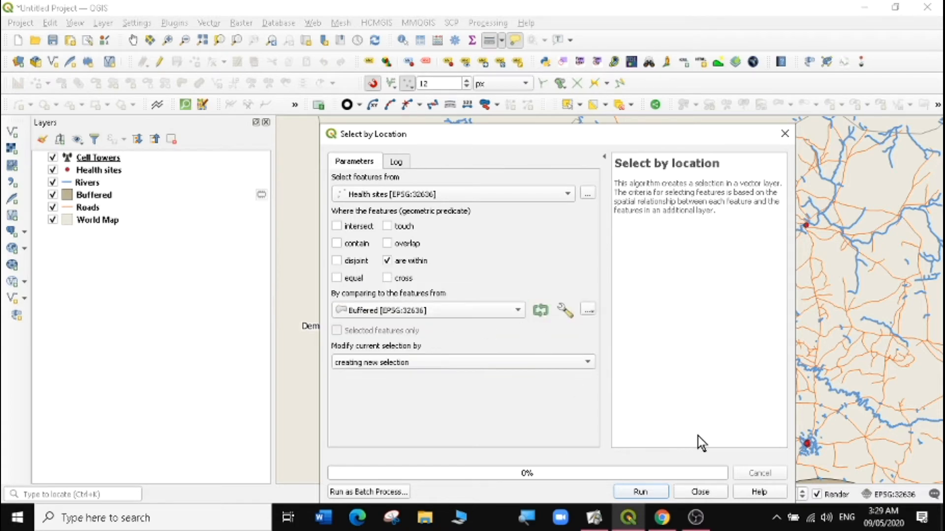
left_click(645, 491)
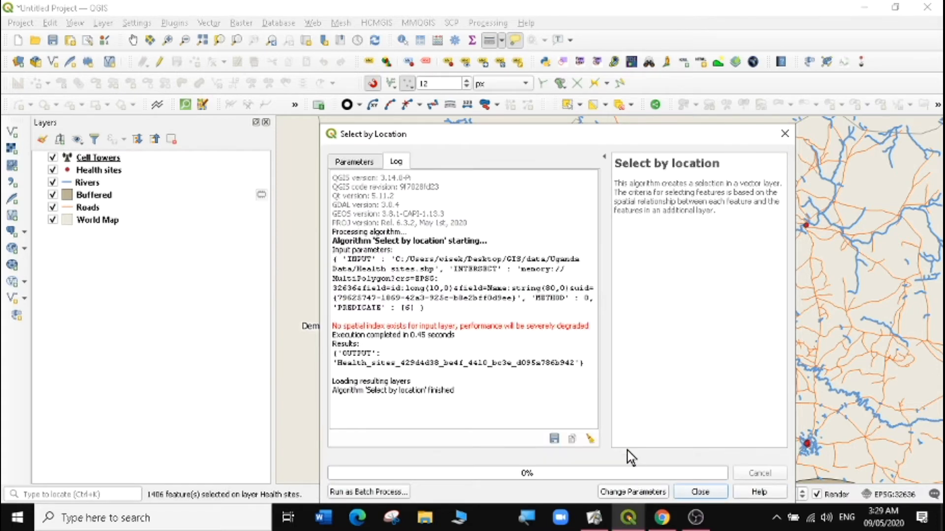
left_click(708, 491)
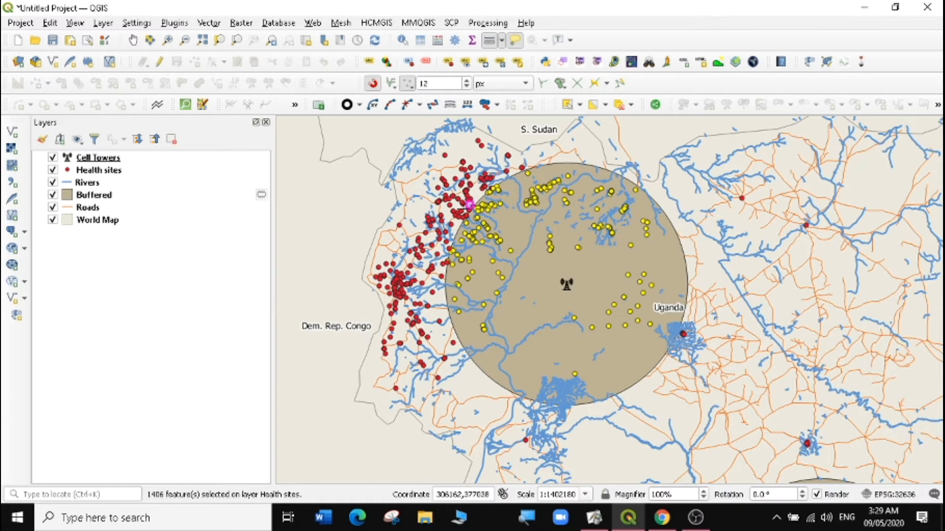
- Zoom to the full extent of the Buffered layer and examine the selected records in the Health sites attribute table
right_click(97, 194)
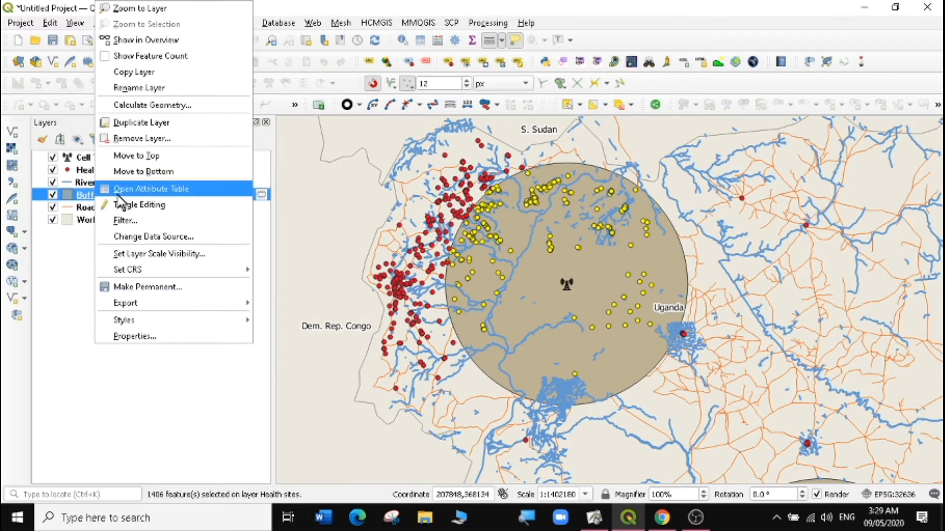
left_click(144, 9)
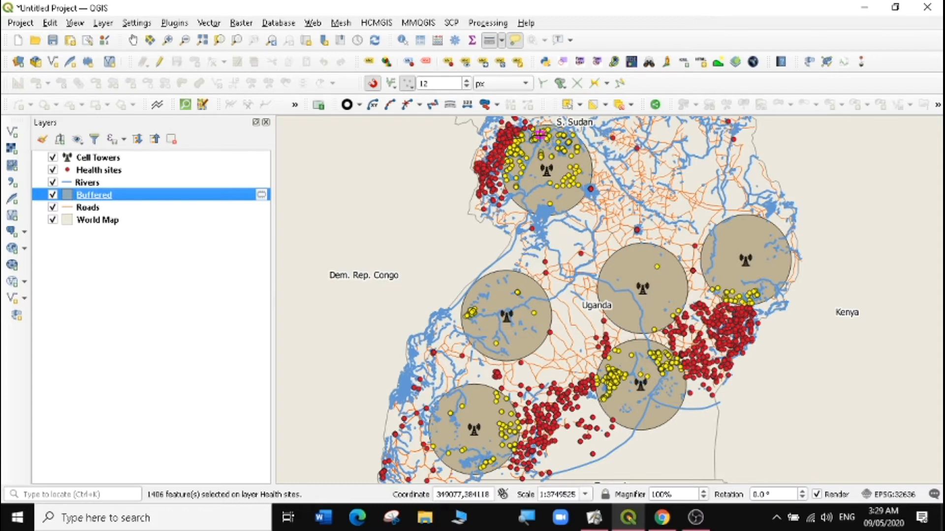
right_click(78, 193)
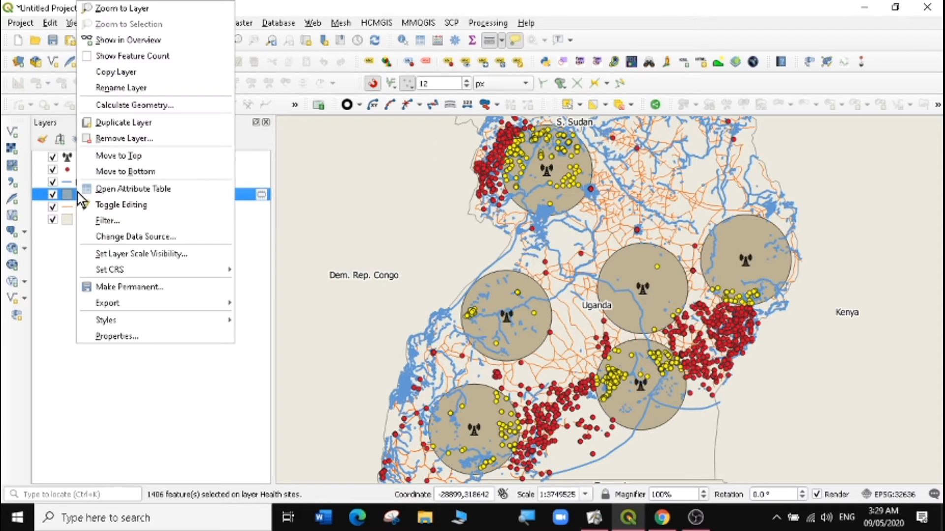
left_click(67, 241)
left_click(92, 171)
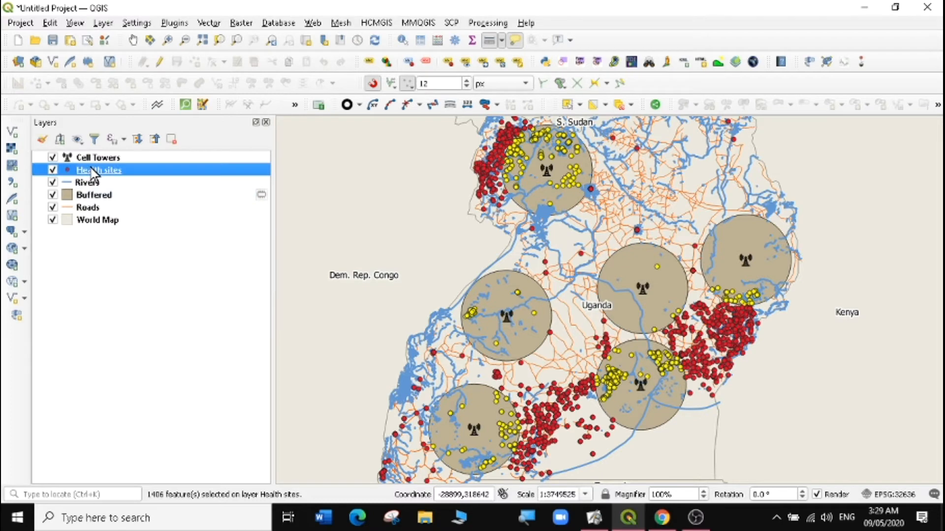
right_click(93, 174)
left_click(150, 354)
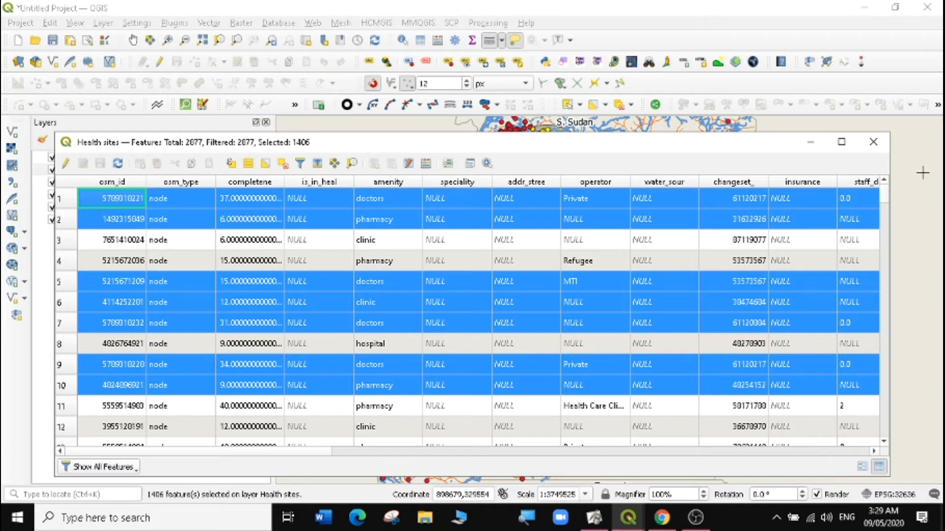
left_click(872, 142)
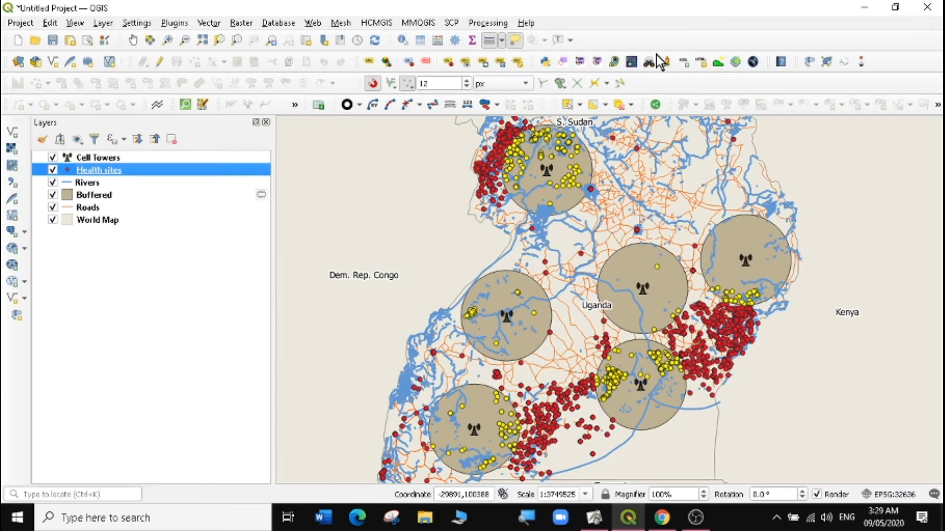
right_click(105, 170)
mouse_move(183, 452)
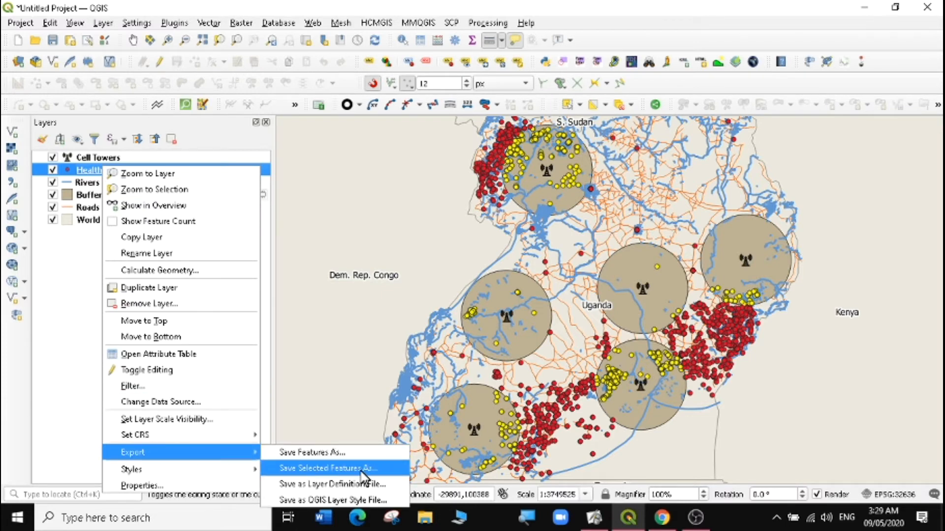
left_click(65, 333)
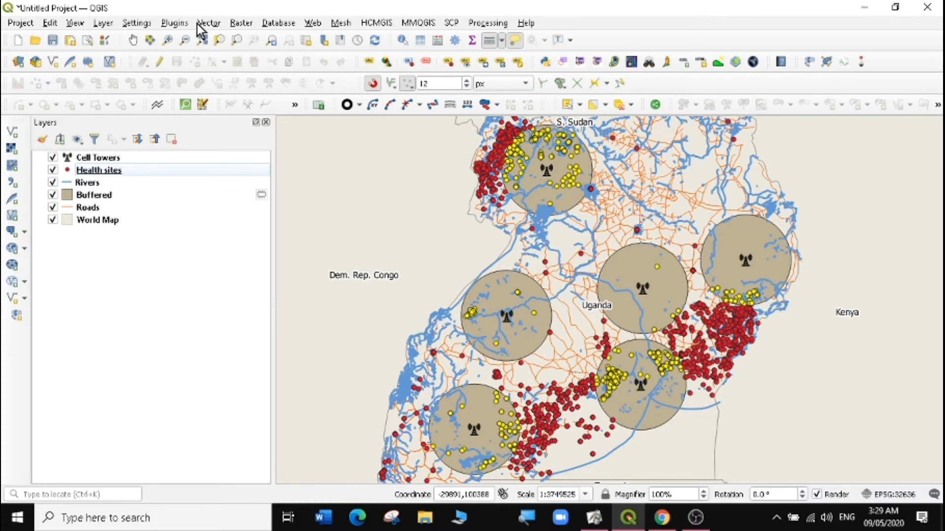
left_click(100, 173)
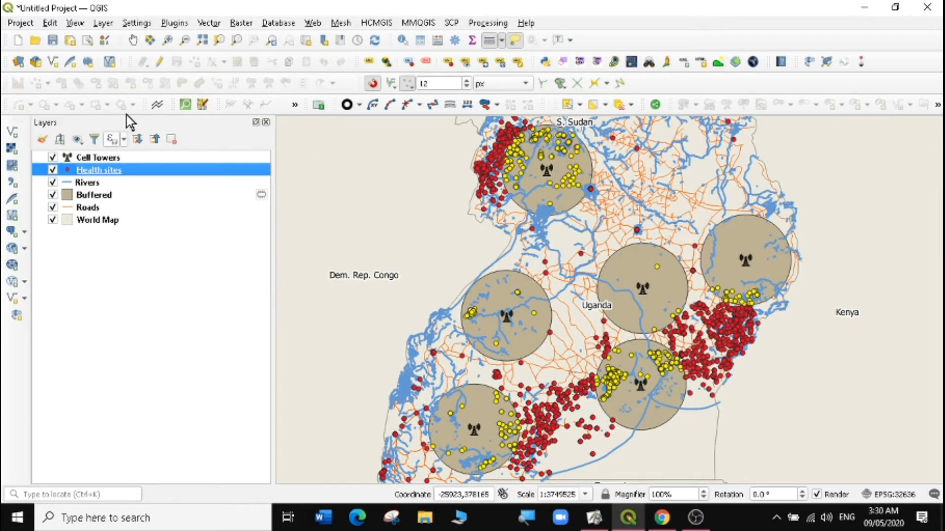
left_click(209, 23)
mouse_move(259, 183)
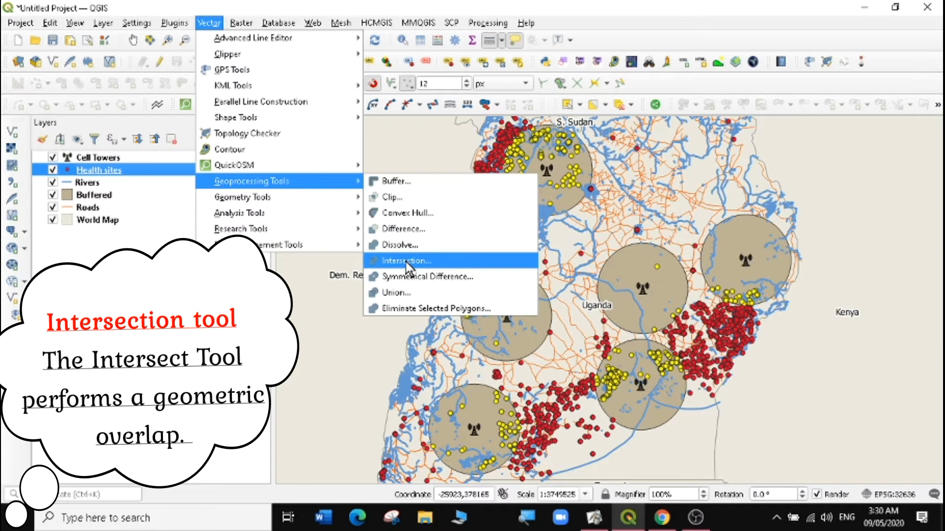
left_click(438, 5)
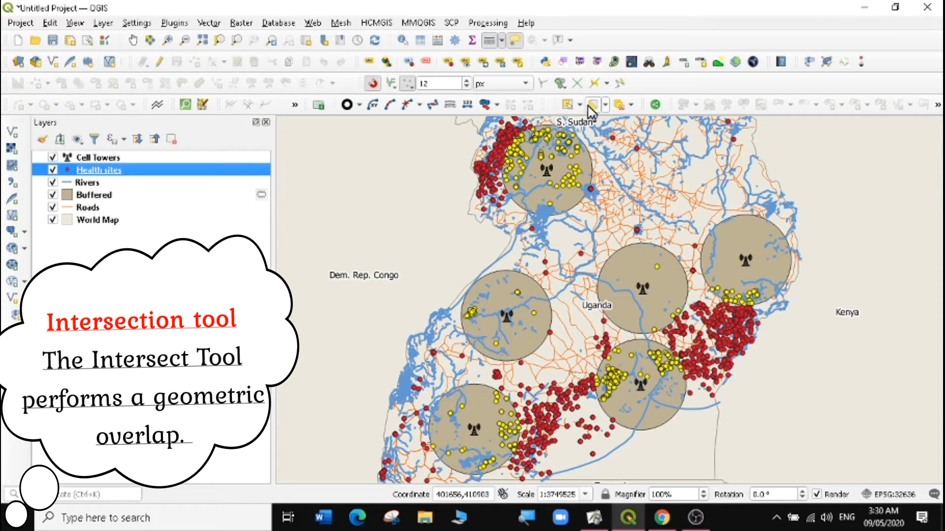
- Clear the health sites selection and set up an Intersection with Health sites as input and Buffered as overlay layer
left_click(619, 105)
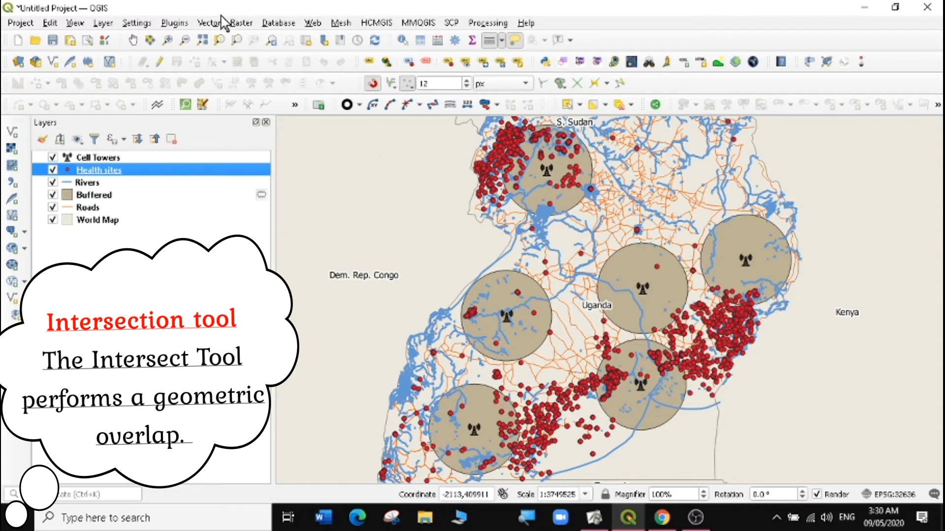
left_click(210, 25)
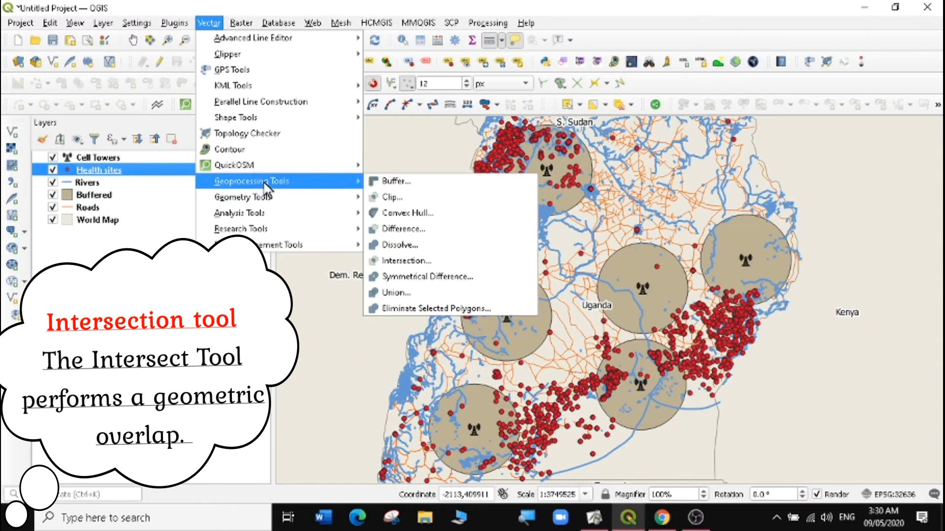
left_click(411, 261)
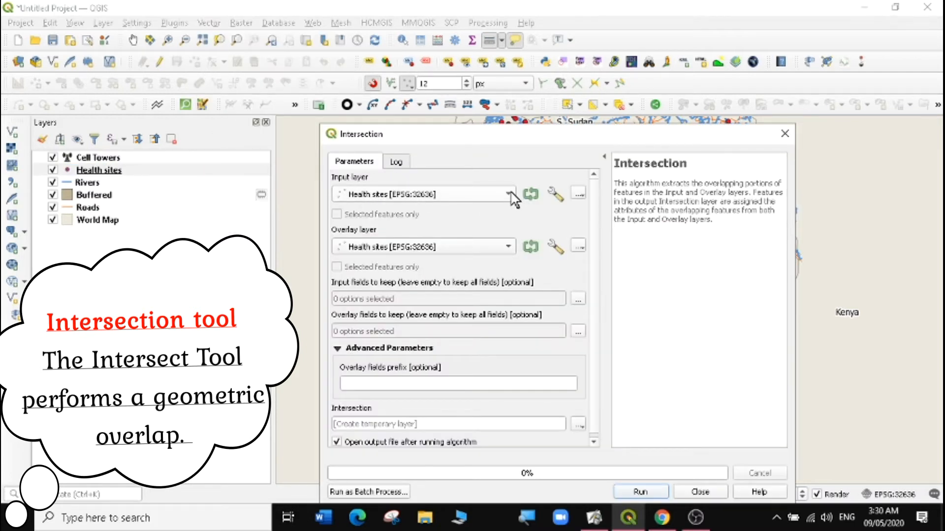
left_click(509, 246)
left_click(394, 216)
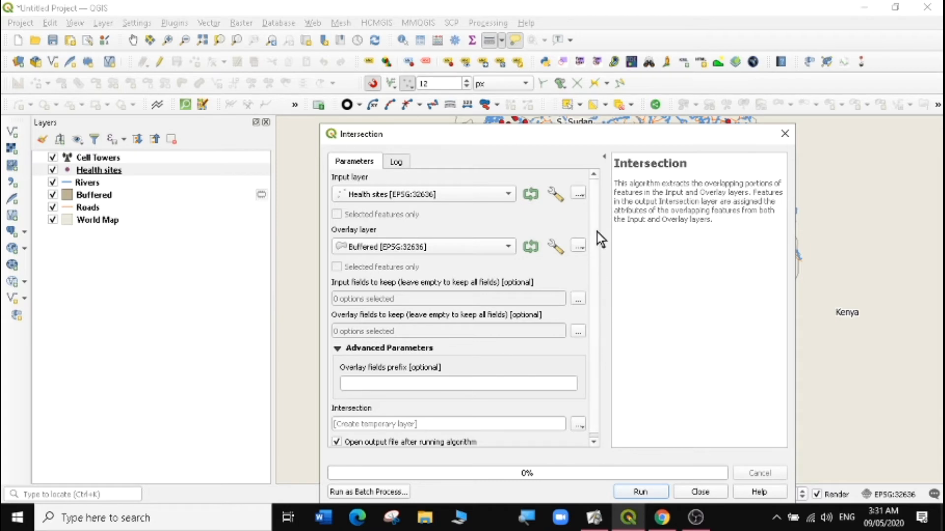
- Run the Intersection with its output as a temporary layer and close the tool
scroll(596, 256, "down", 1)
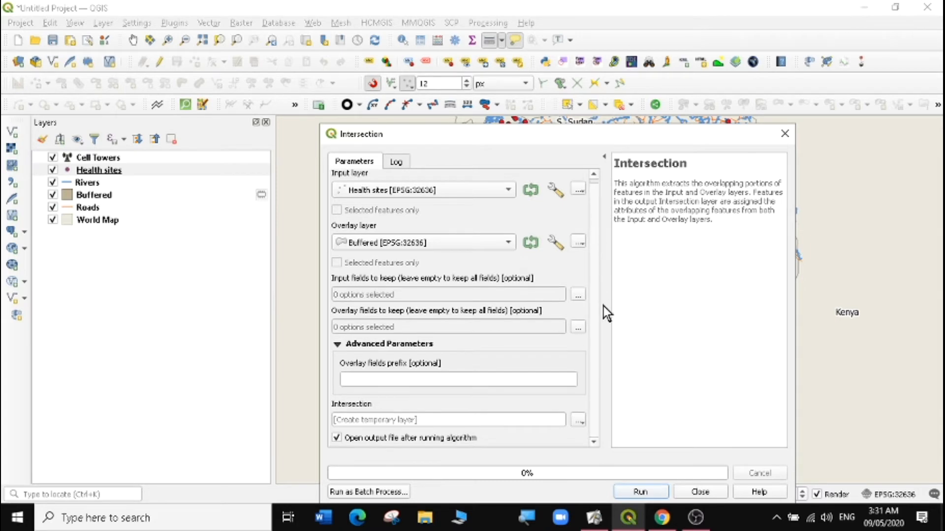
left_click(640, 491)
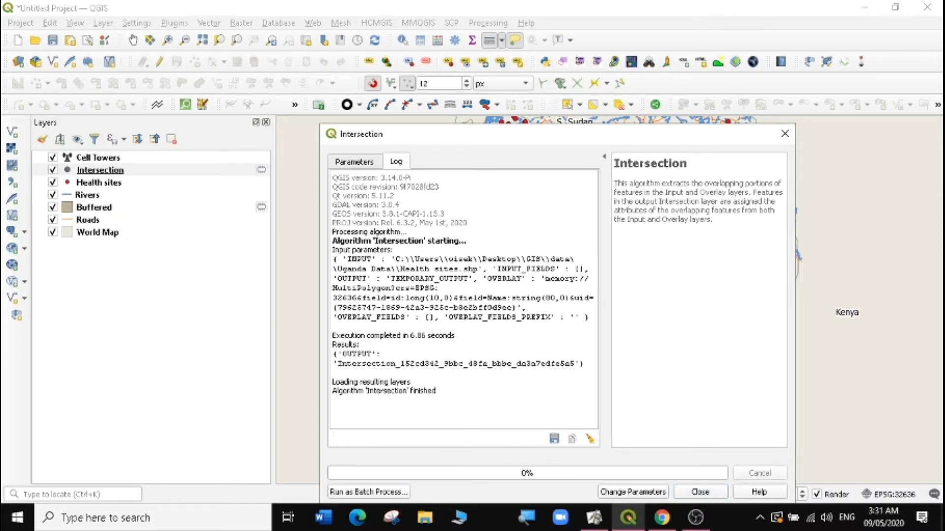
left_click_drag(436, 391, 359, 391)
left_click(701, 491)
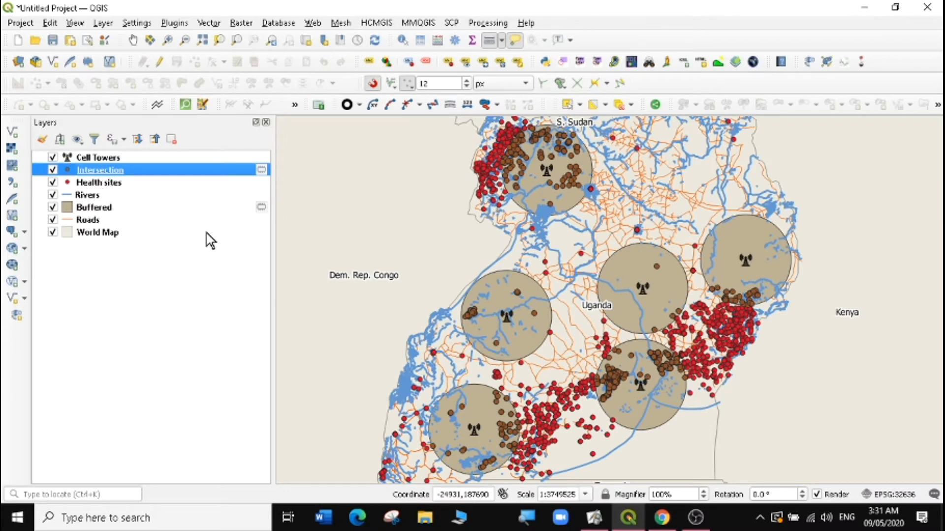
- Zoom in on the northwestern tower's buffer and open the attribute table of the Intersection layer
left_click(163, 43)
left_click_drag(493, 124, 619, 214)
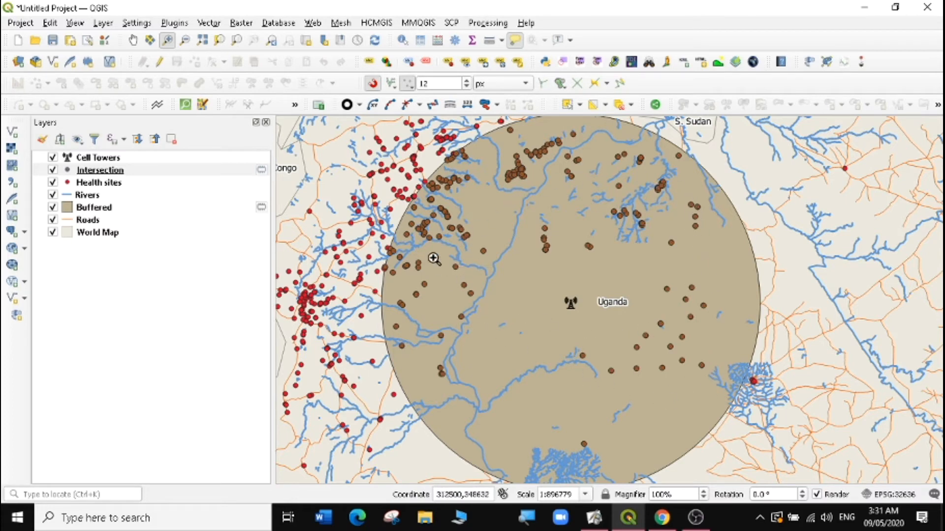
left_click(89, 172)
right_click(89, 172)
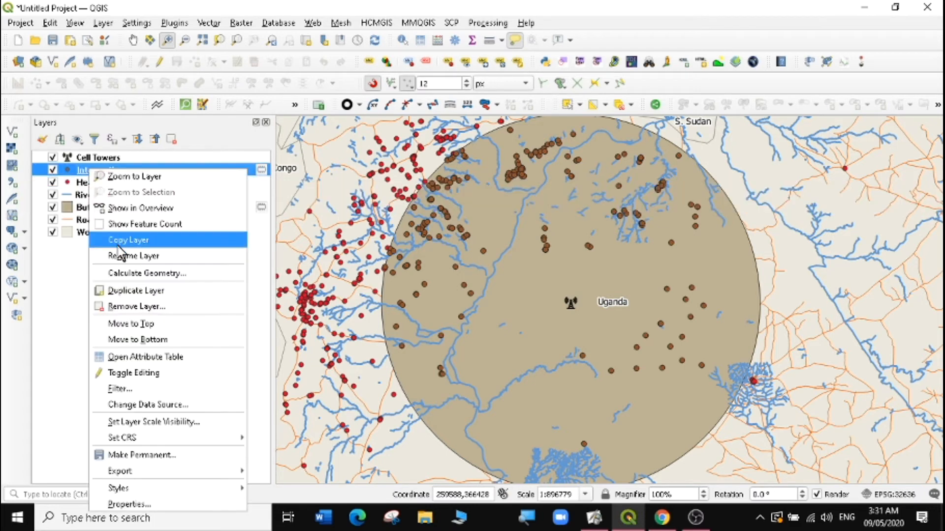
left_click(144, 353)
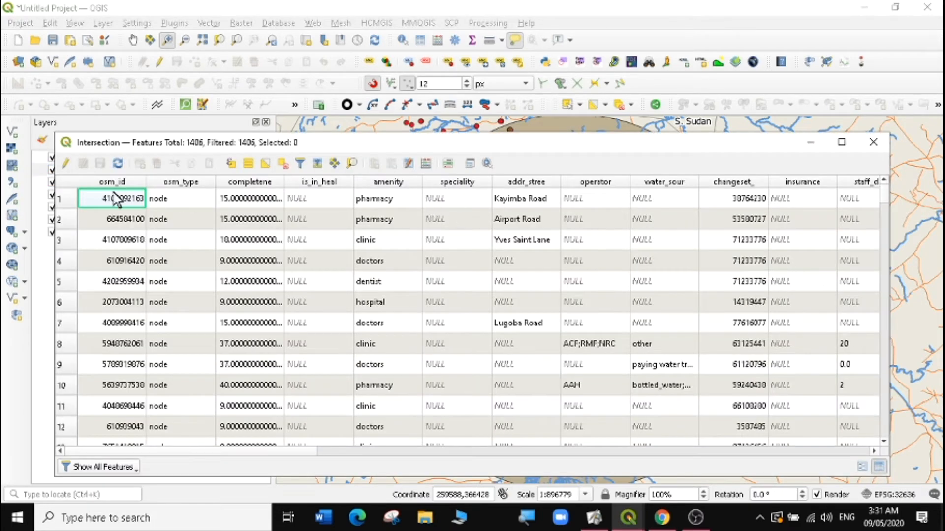
- Sort the Intersection records by Name_2 in descending order, inspect the tower attributes beside the narrowed id column, and close the table
left_click_drag(262, 451, 836, 505)
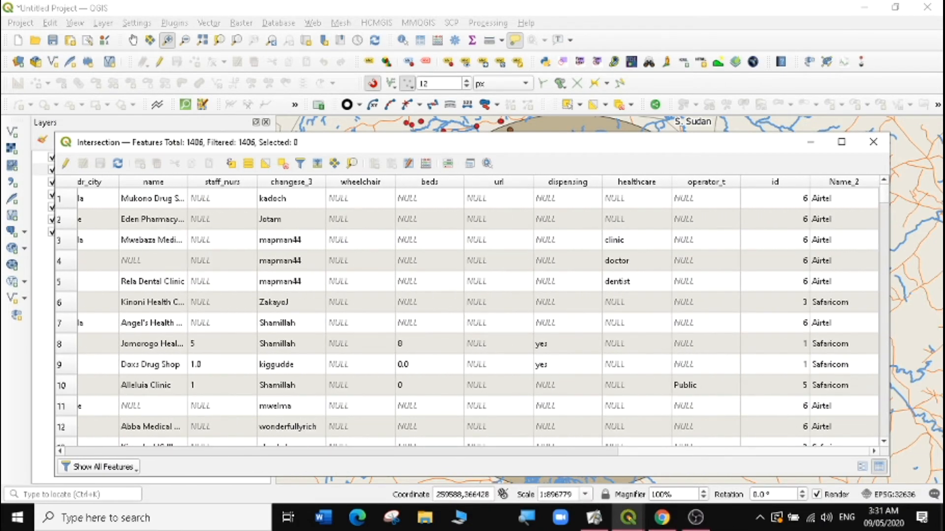
left_click(835, 183)
left_click(834, 184)
left_click_drag(811, 176, 778, 178)
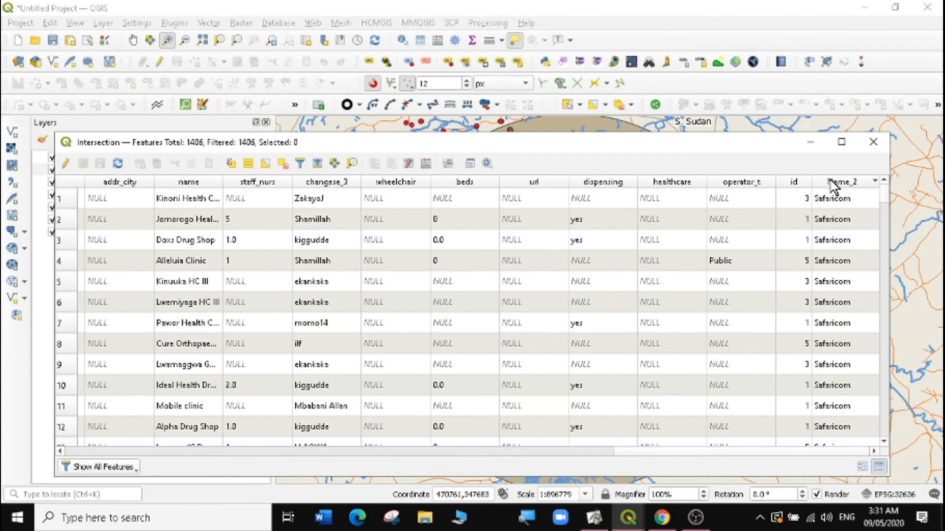
left_click(873, 142)
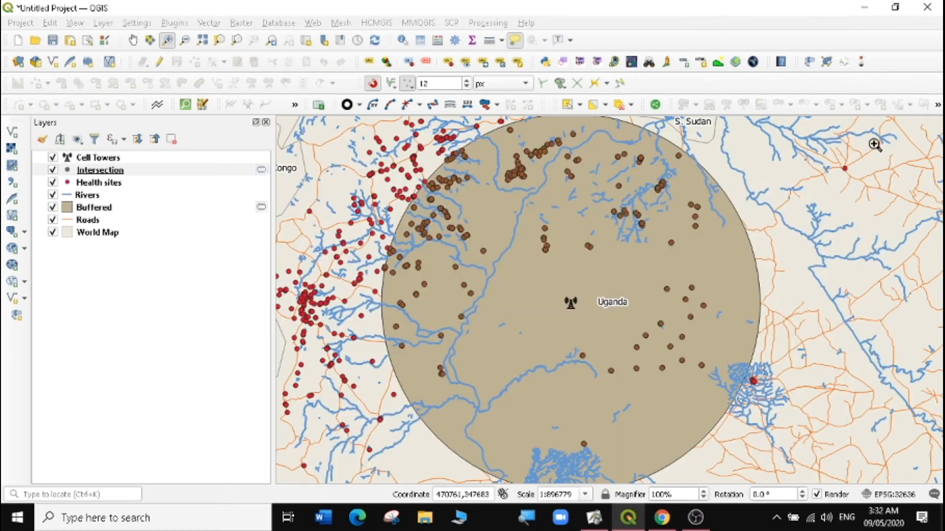
right_click(87, 168)
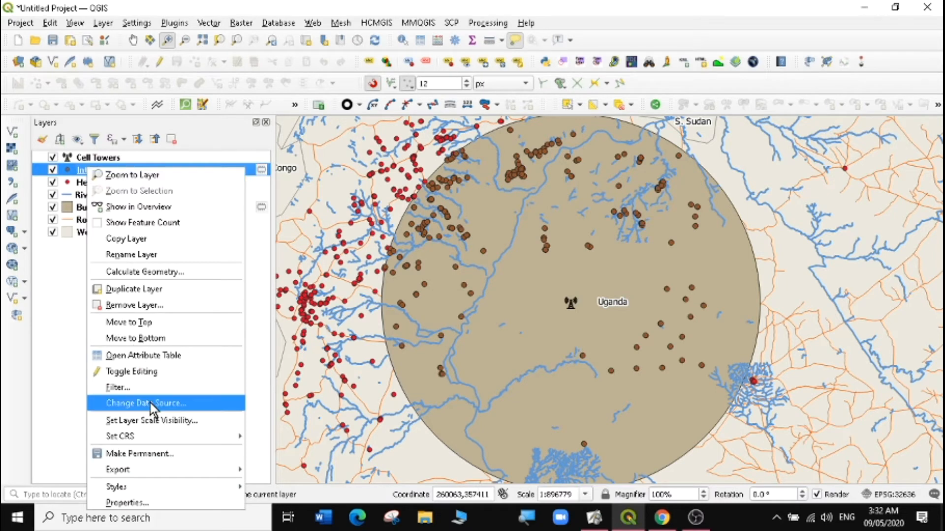
mouse_move(157, 470)
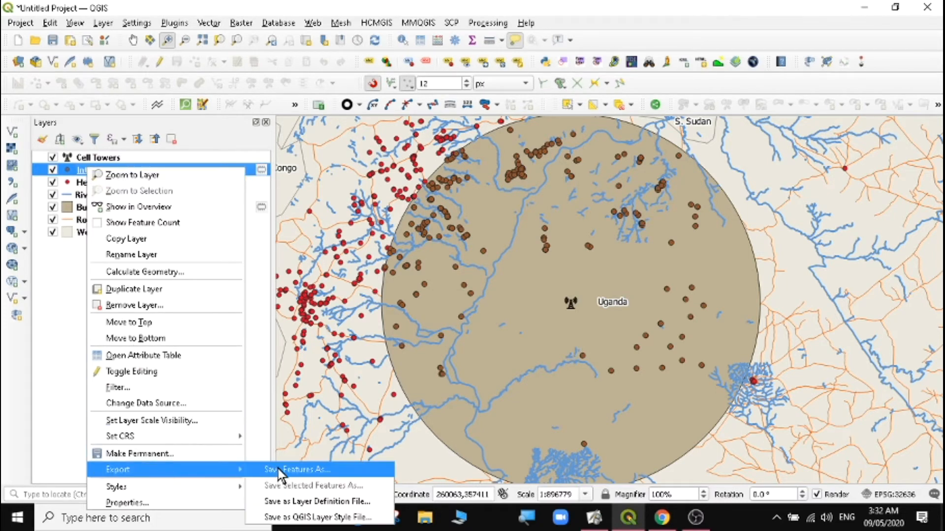
left_click(306, 471)
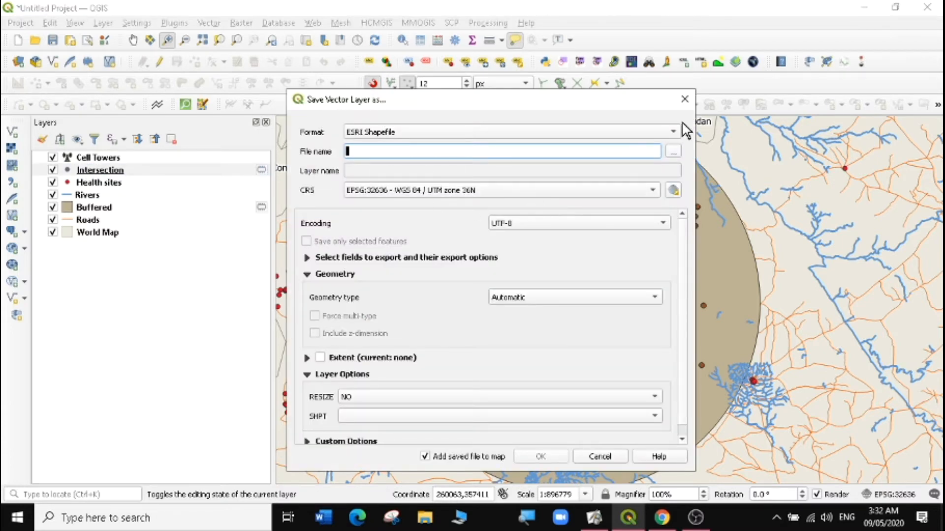
left_click(685, 99)
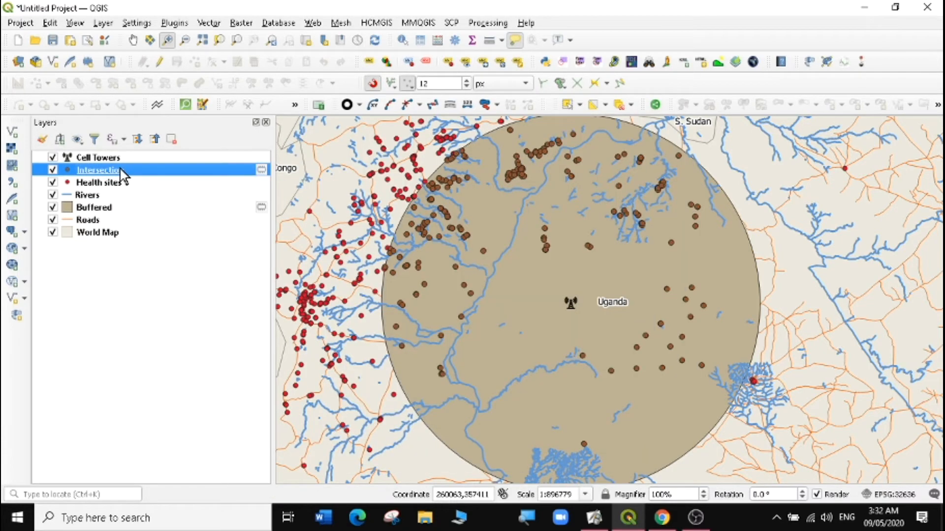
- Rename the Intersection layer as "health sites within65km_celltower"
right_click(98, 170)
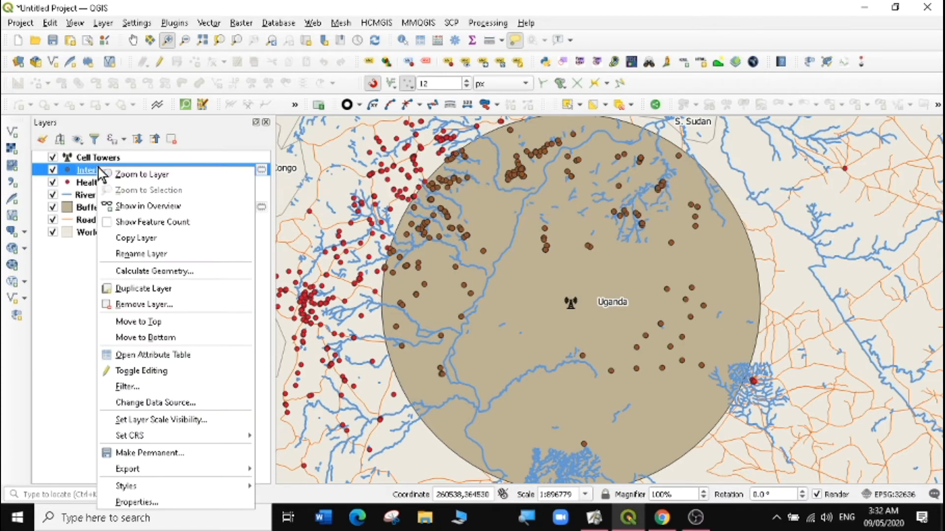
left_click(152, 253)
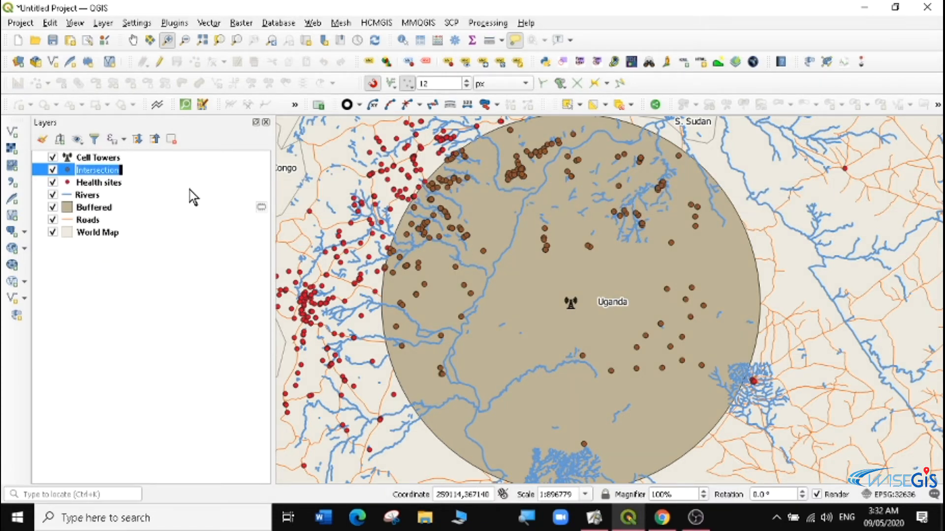
left_click(122, 170)
key("BackSpace")
key("BackSpace")
key("BackSpace")
key("BackSpace")
key("BackSpace")
key("BackSpace")
key("BackSpace")
key("BackSpace")
key("BackSpace")
key("BackSpace")
key("BackSpace")
key("BackSpace")
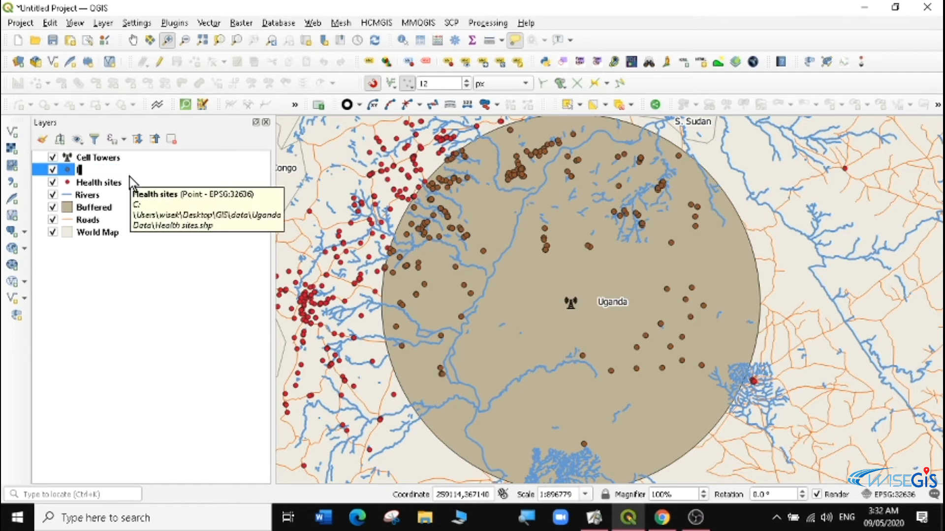
type("Health sites wit")
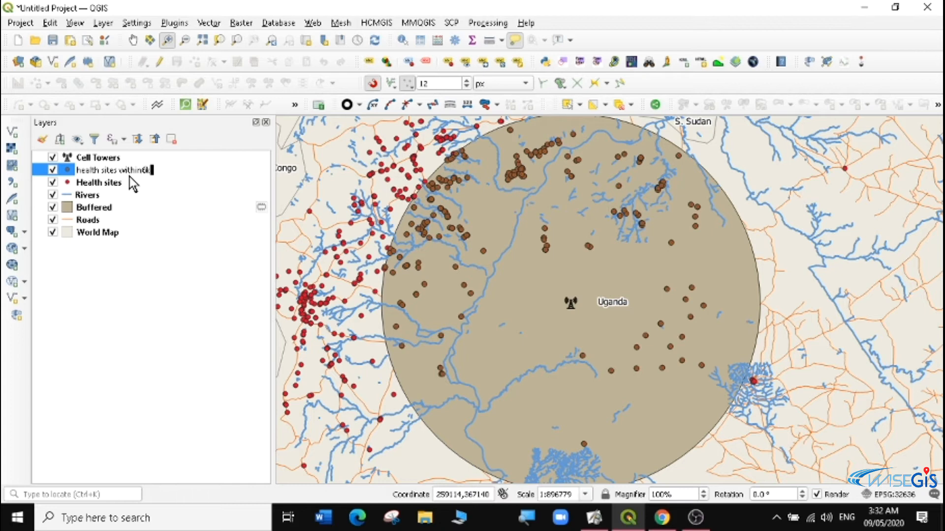
type("hin65km_celltower")
left_click(131, 181)
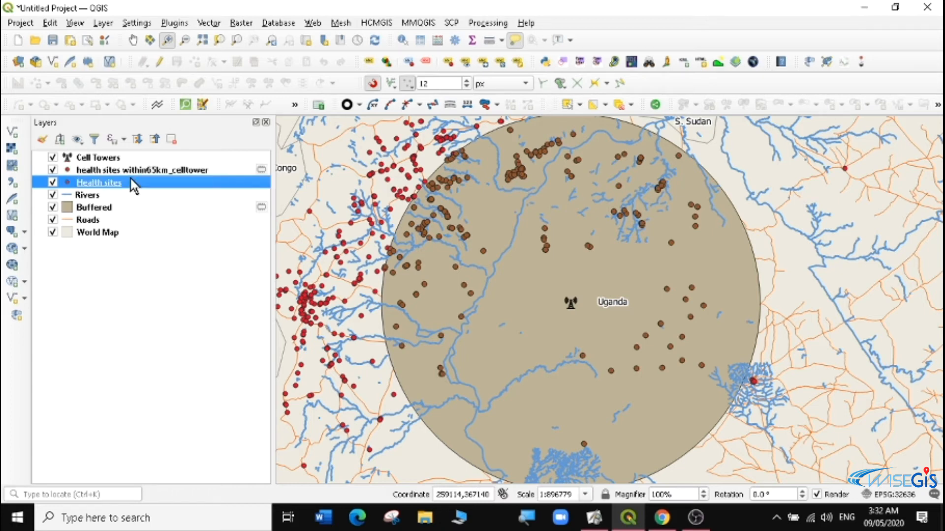
- Hide the original Health sites layer and zoom to the extent of the health sites within65km_celltower layer
left_click(53, 182)
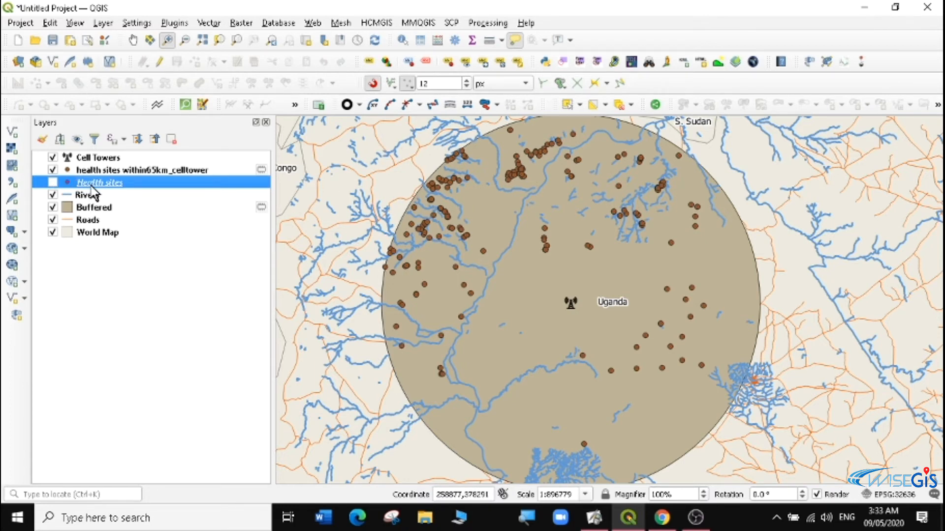
left_click(110, 170)
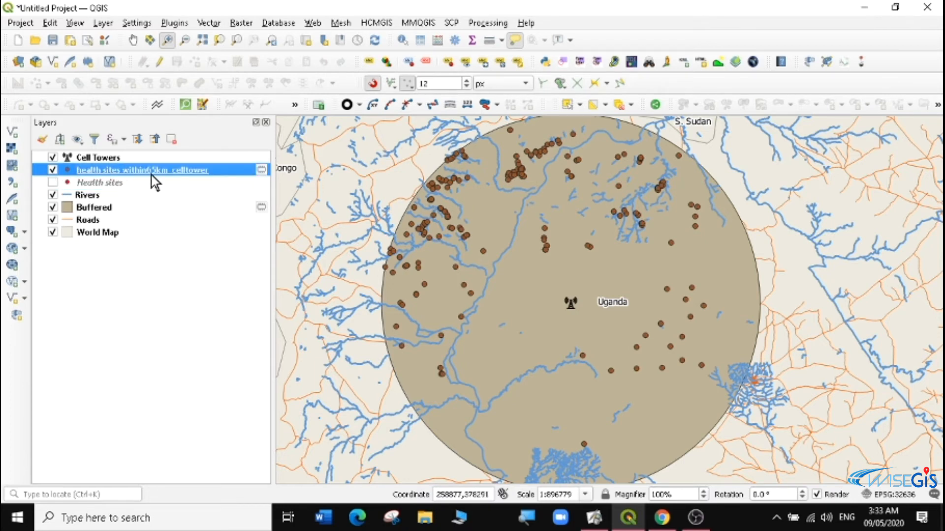
right_click(195, 164)
left_click(207, 171)
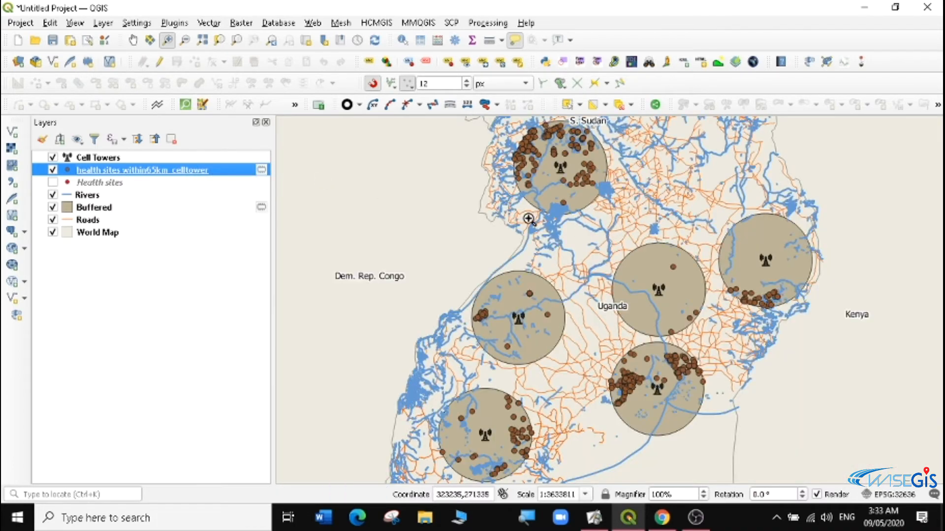
- Move the Buffered layer below Roads in the layer order and rename it as 65kmbuffer
left_click_drag(94, 207, 104, 224)
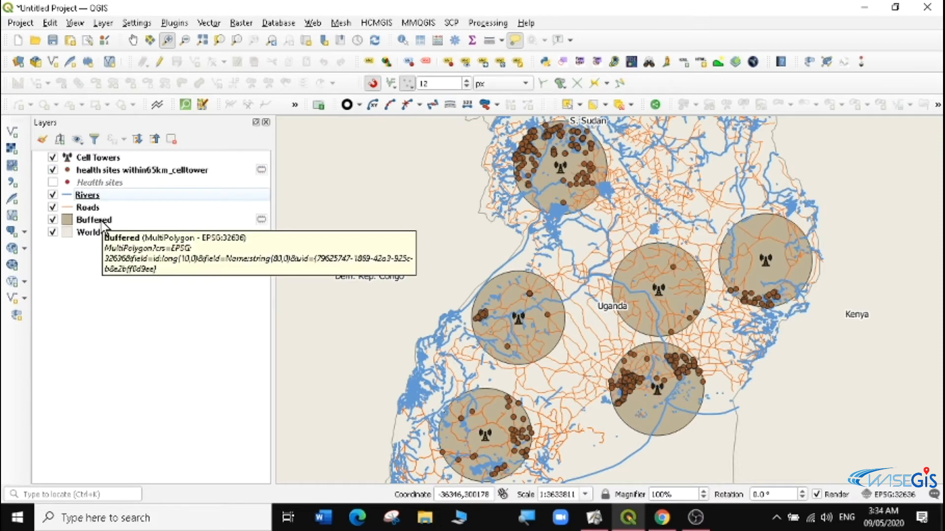
left_click(105, 222)
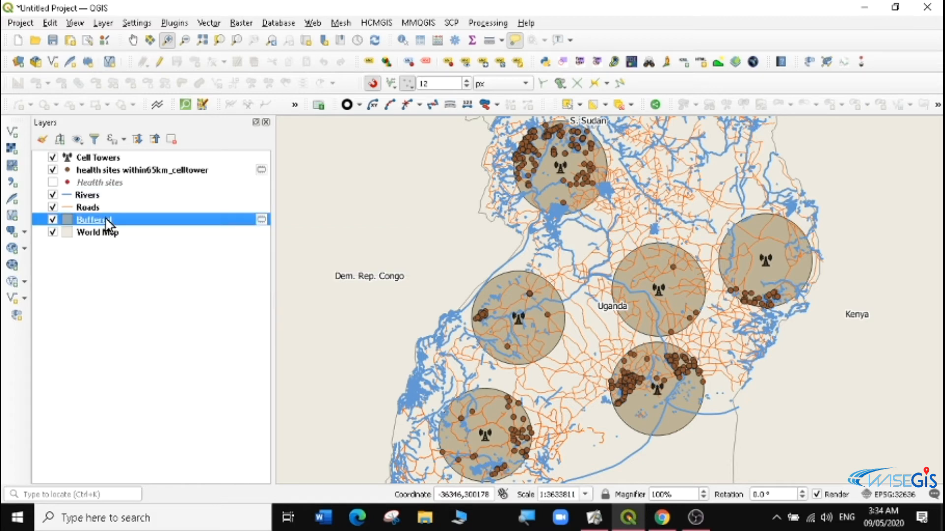
right_click(108, 224)
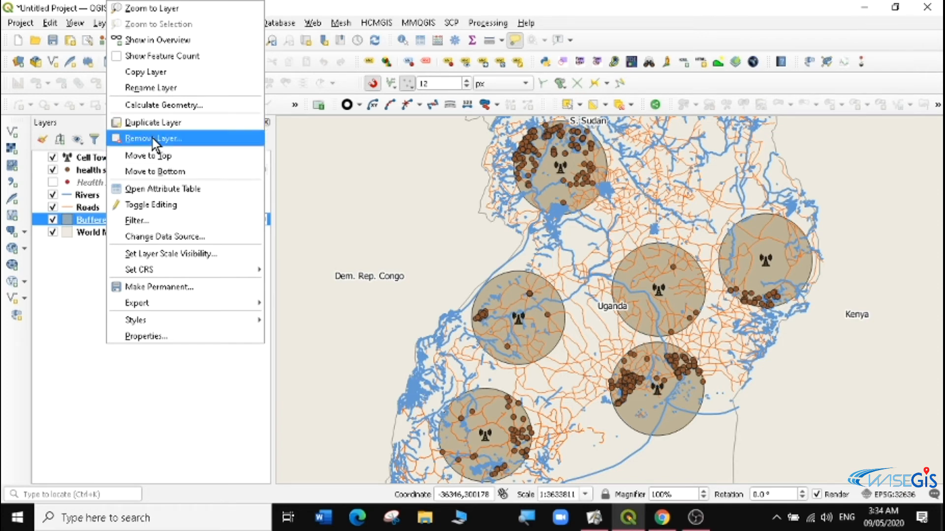
left_click(158, 88)
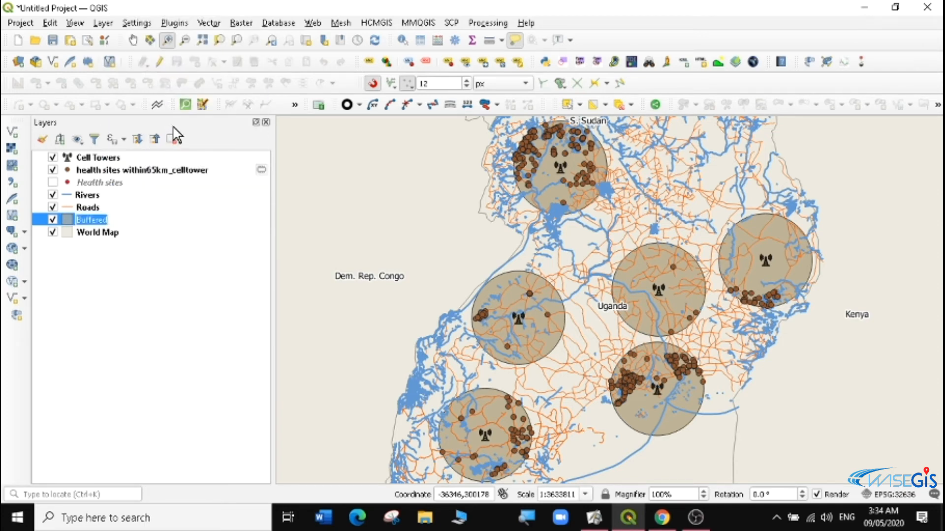
type("65kmb")
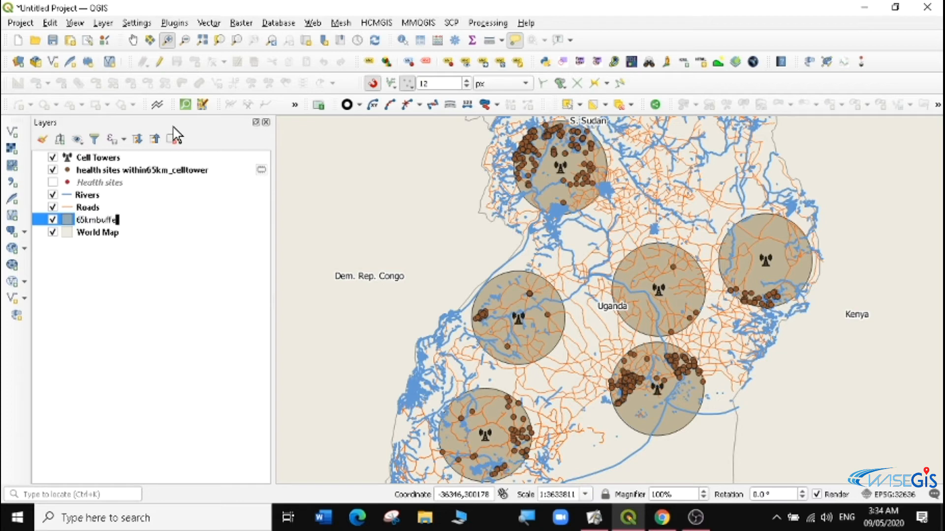
key("Return")
left_click(159, 250)
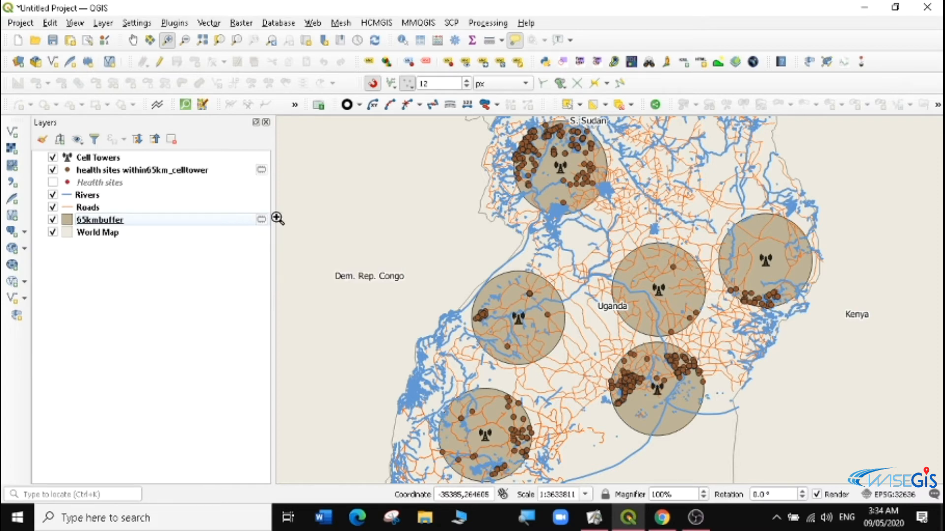
- Hide the 65kmbuffer layer to view the roads and health sites around the northwestern tower
left_click(168, 40)
left_click_drag(515, 117, 634, 203)
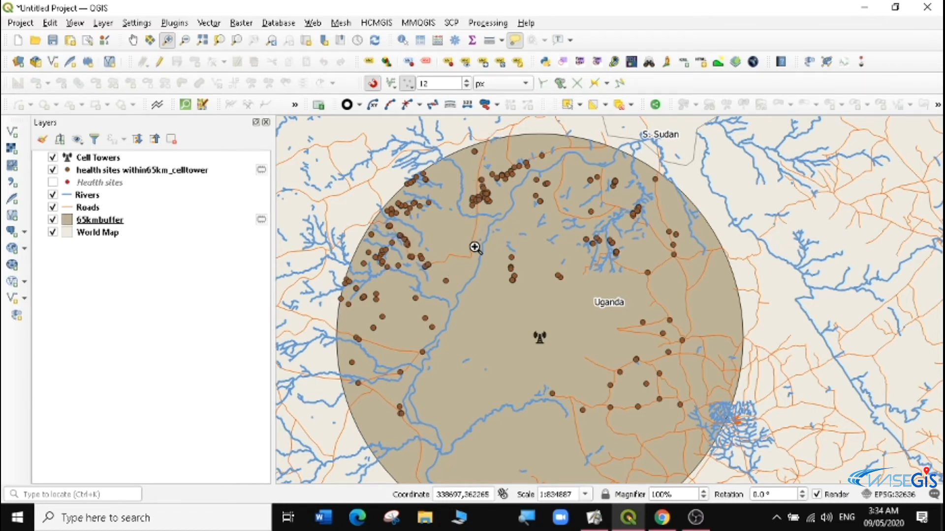
left_click(53, 219)
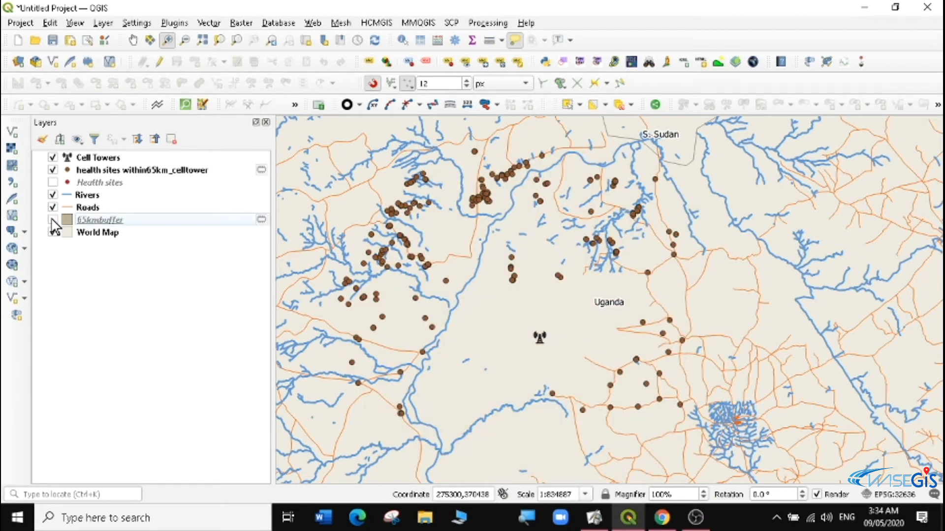
- Set up a Buffer of the Roads layer with a distance of 1000 meters and 20 segments
left_click(89, 213)
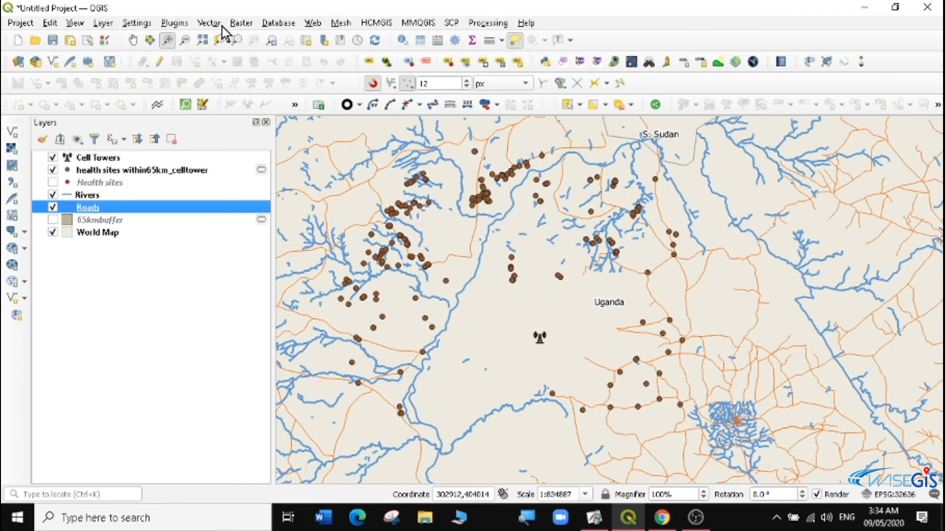
left_click(210, 23)
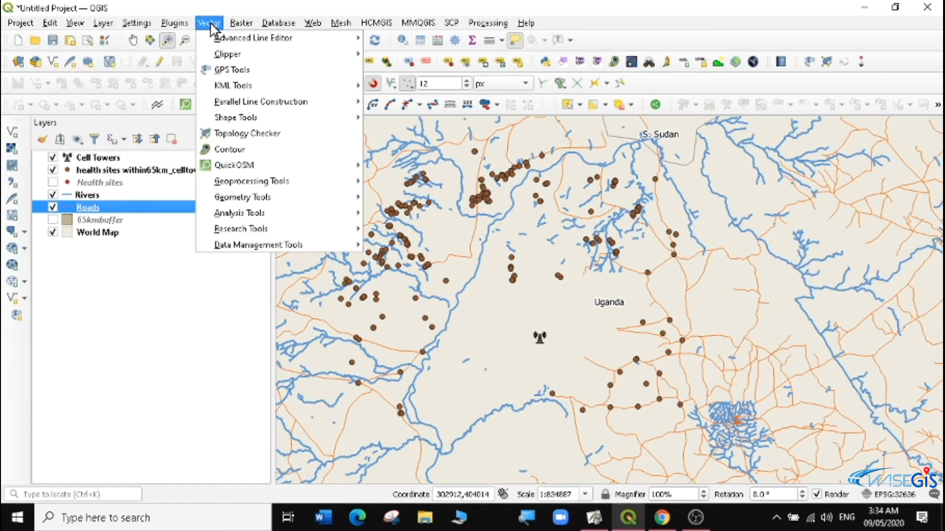
mouse_move(242, 183)
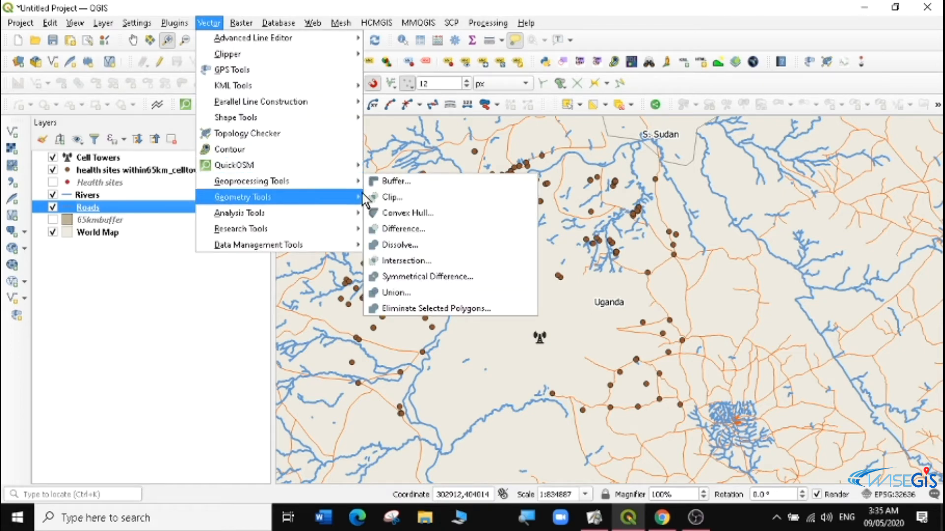
left_click(393, 182)
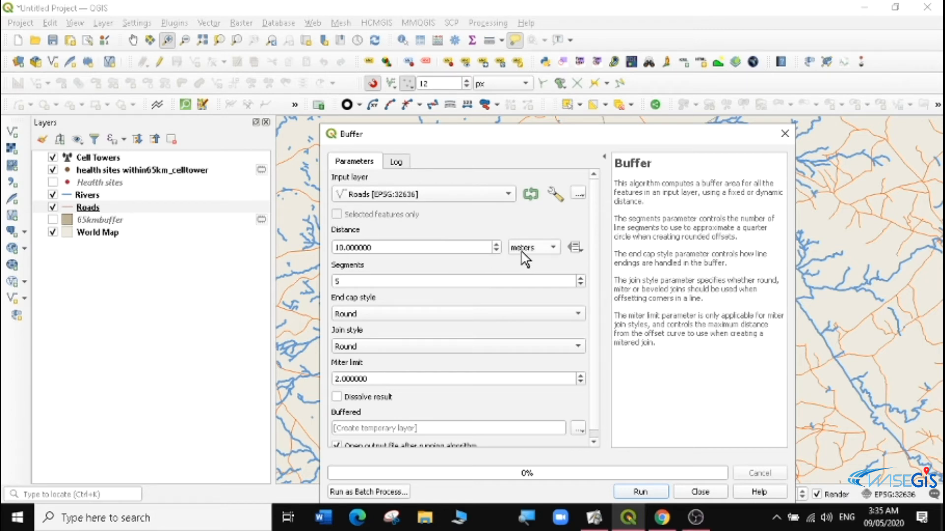
left_click(345, 247)
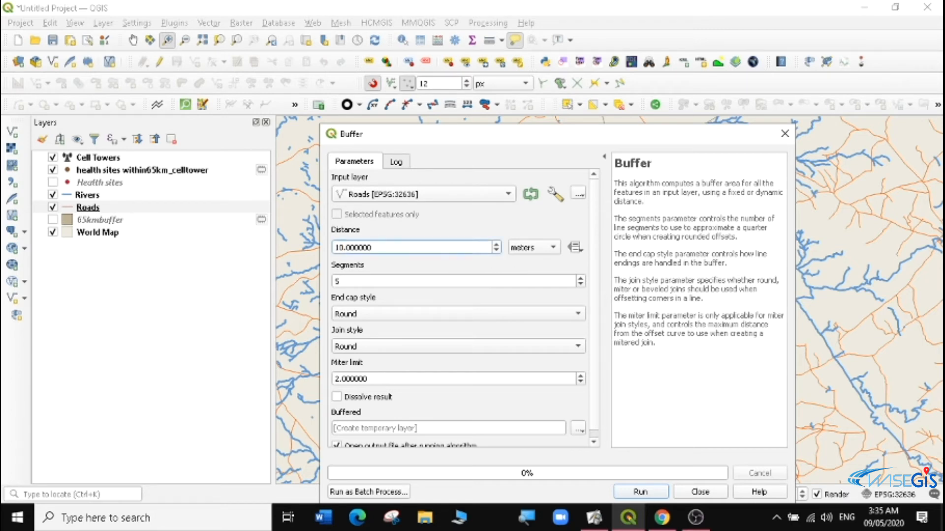
type("00")
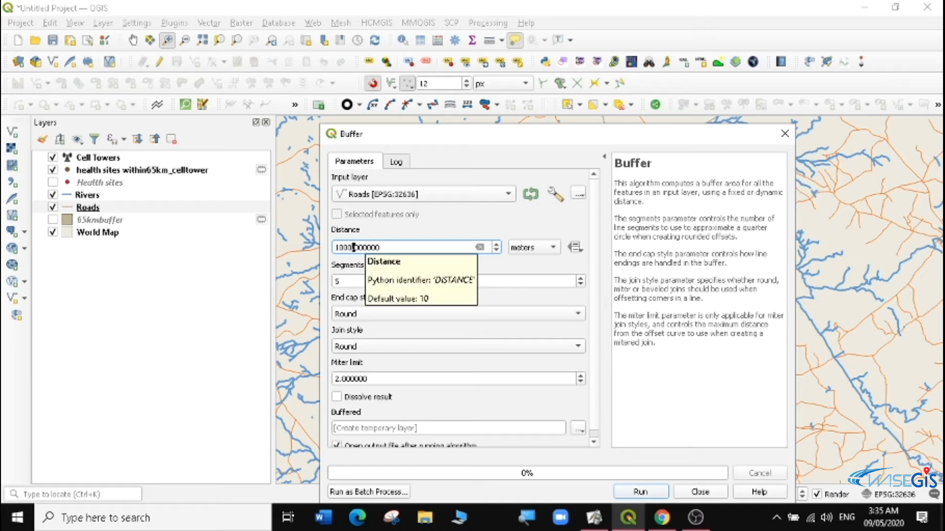
left_click_drag(341, 282, 330, 282)
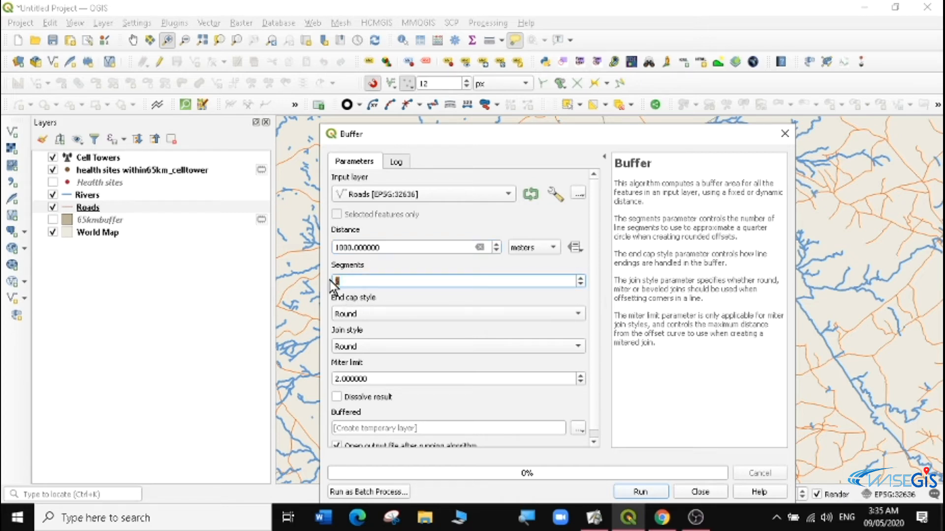
type("20")
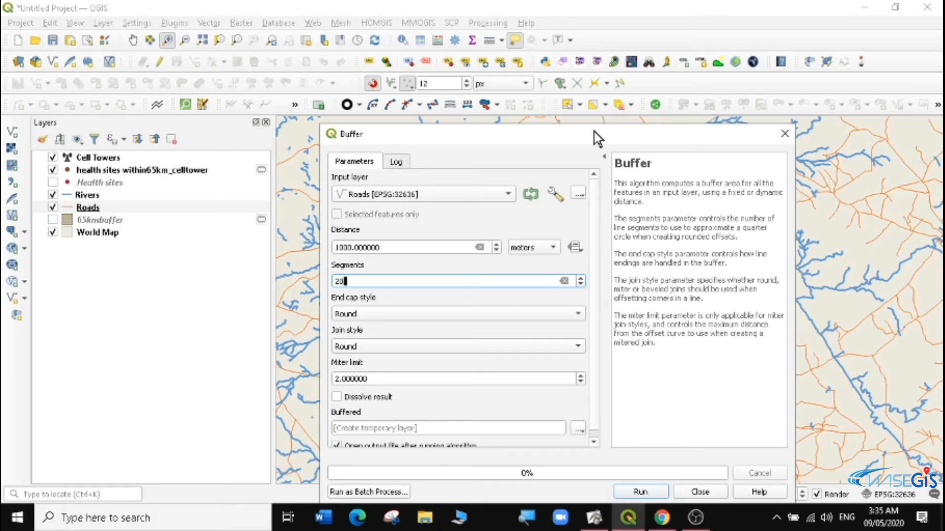
left_click_drag(594, 132, 593, 84)
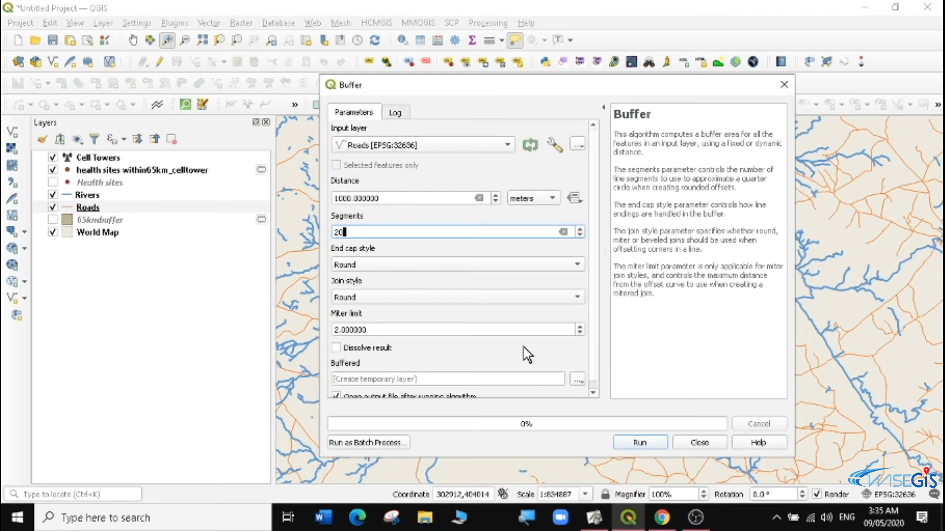
- Run the roads Buffer to a temporary layer and place the resulting layer directly below Roads
left_click(640, 444)
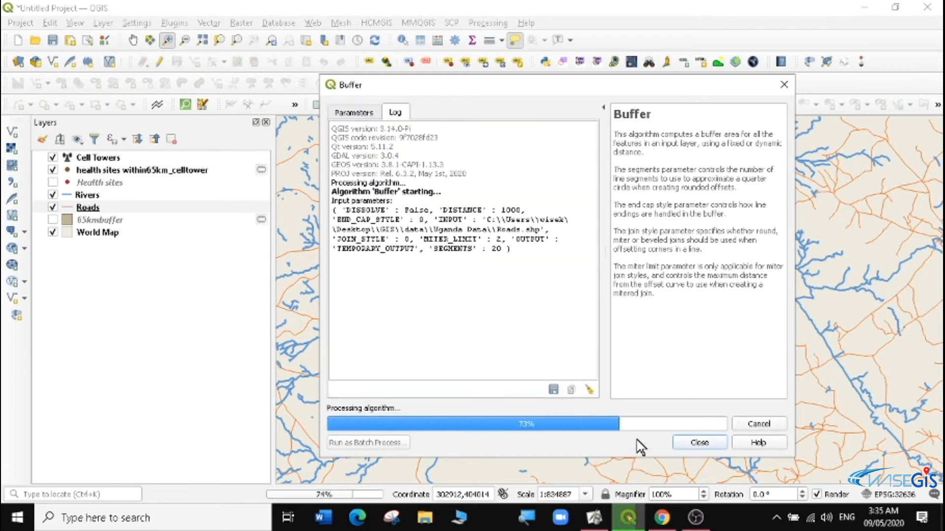
left_click(705, 443)
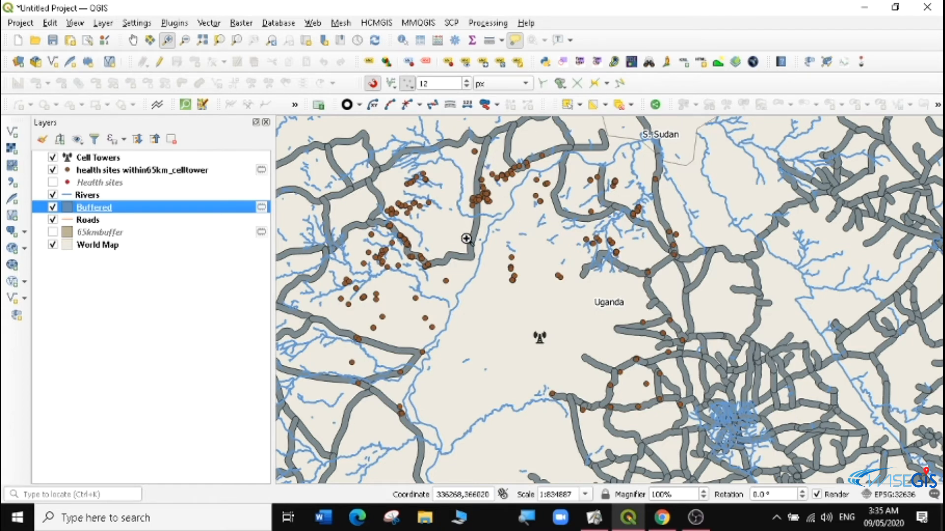
left_click_drag(96, 206, 102, 233)
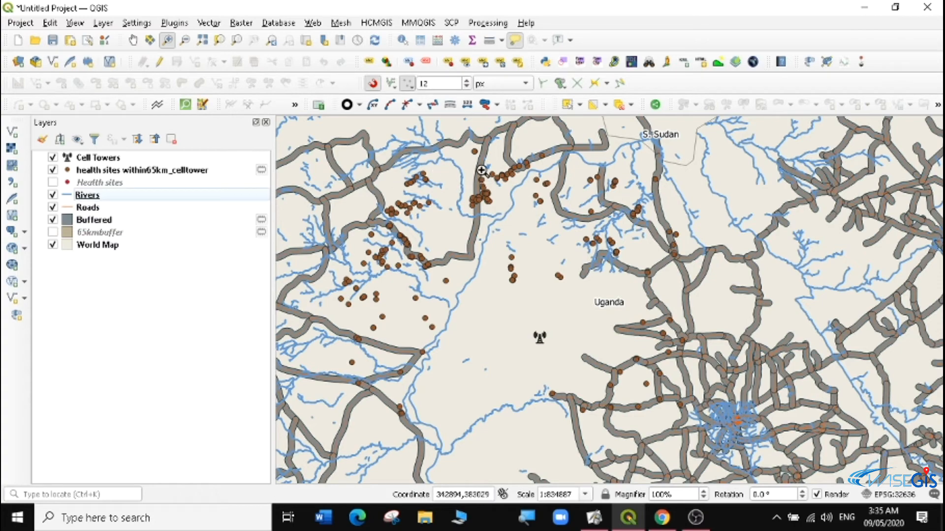
- Measure outward from the road centreline inside its buffer near the cluster of health sites northwest of the tower
left_click_drag(442, 174, 524, 234)
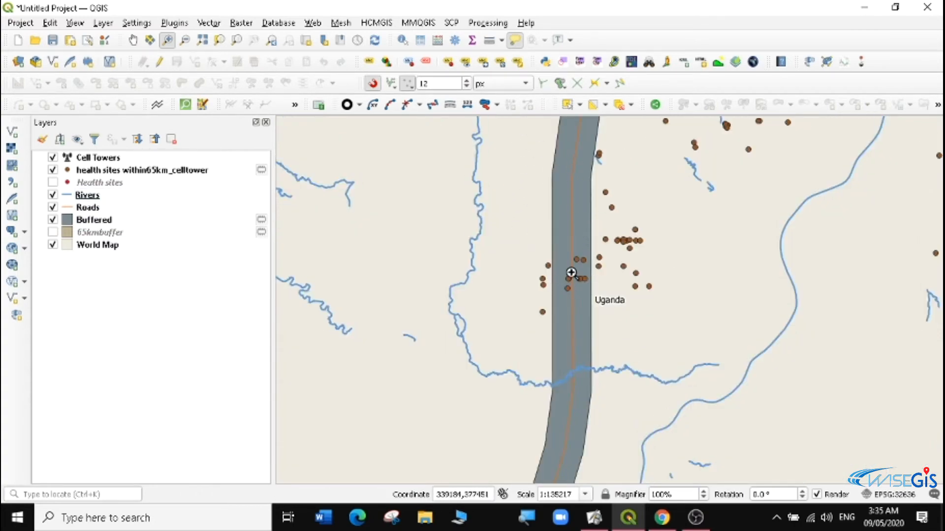
left_click(501, 42)
left_click(507, 59)
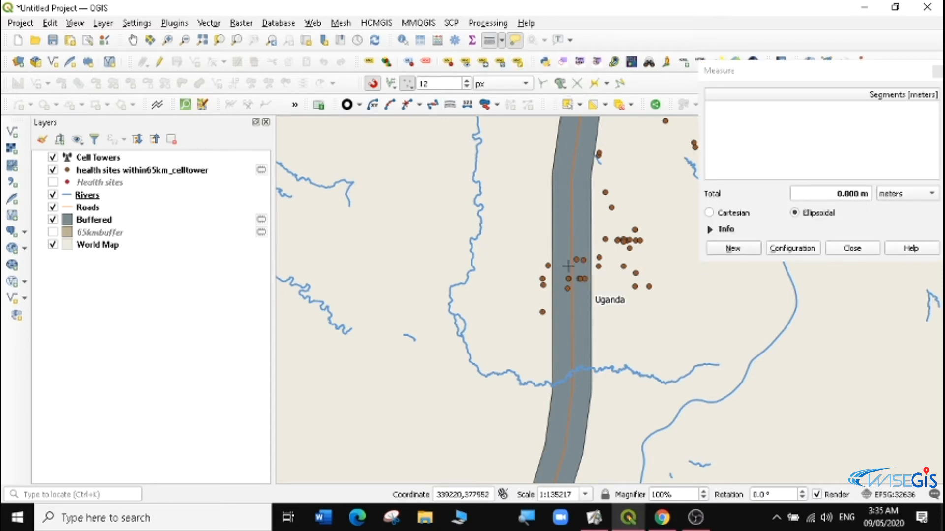
left_click(571, 214)
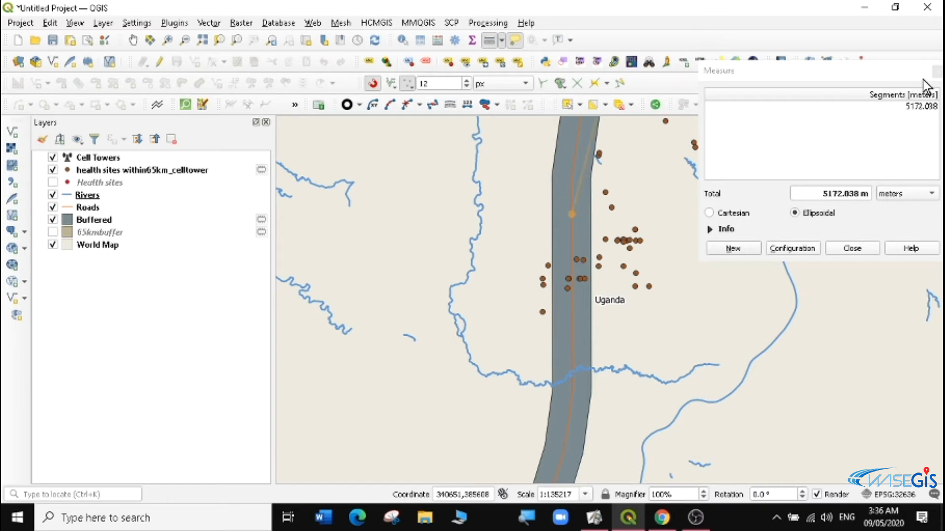
left_click(936, 71)
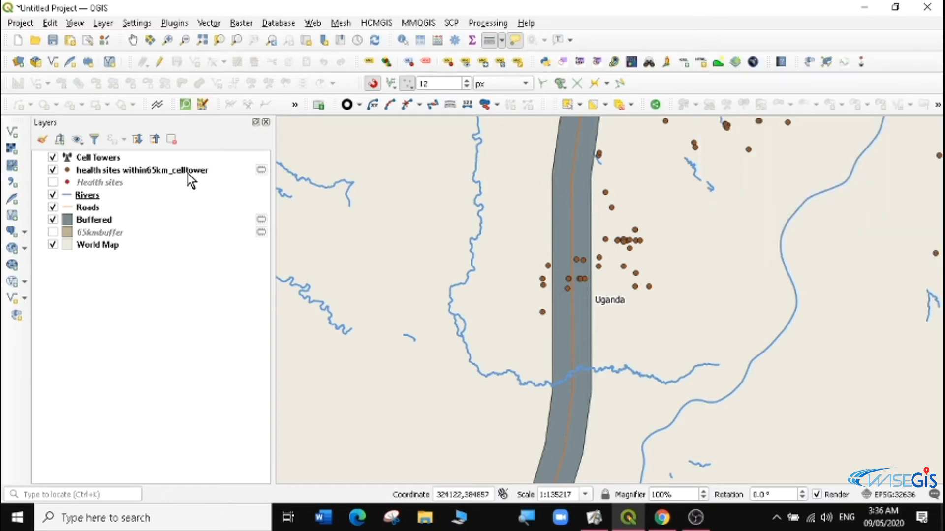
- Examine the overlapping buffer boundaries where the roads meet, north of the health site cluster
left_click(185, 40)
left_click_drag(486, 207, 685, 347)
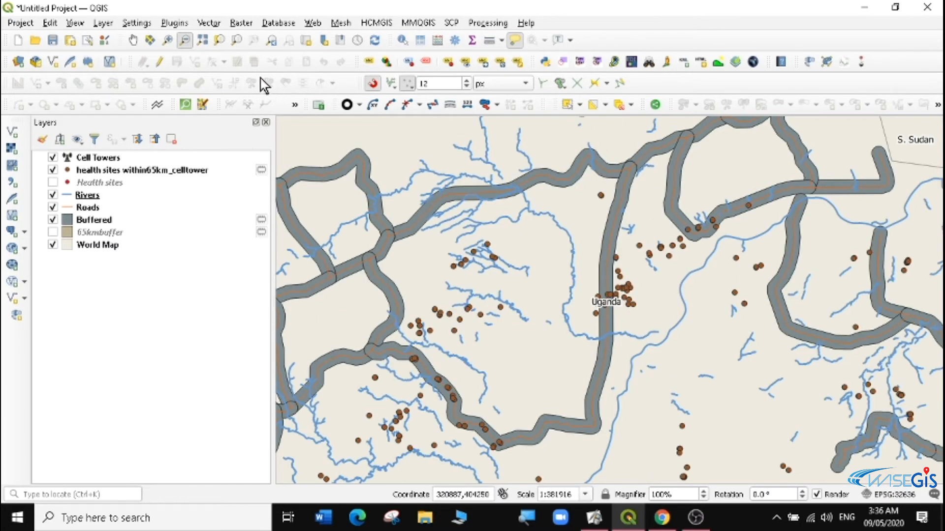
left_click(169, 40)
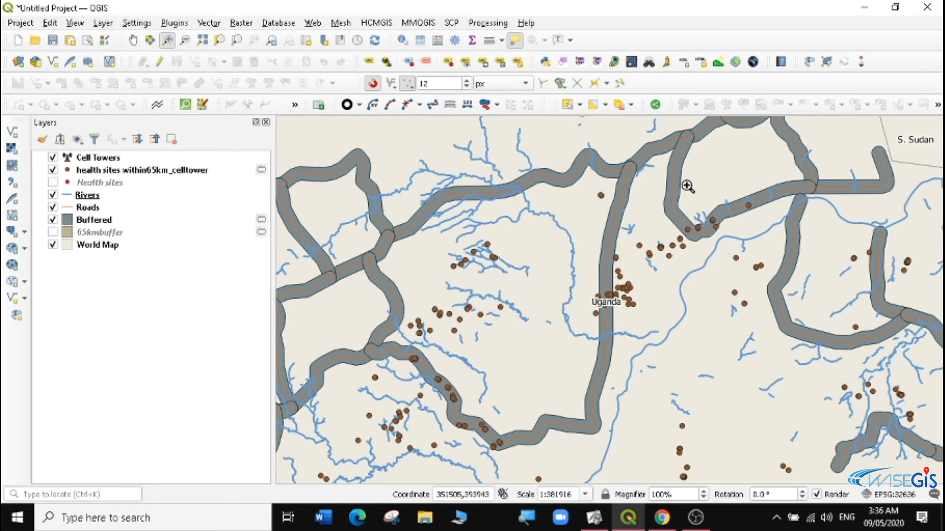
left_click_drag(591, 136, 691, 231)
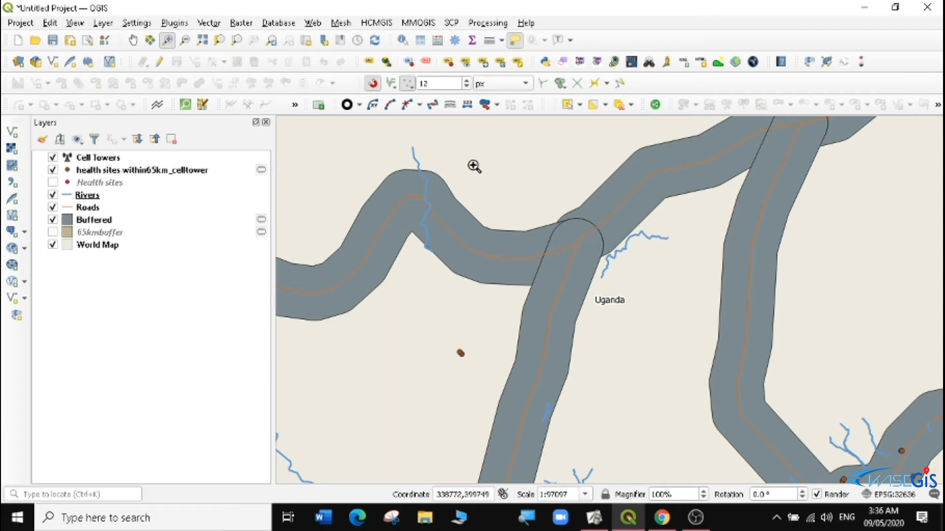
- Set up a Buffer of the Roads layer with a distance of 1000 meters, 20 segments and a dissolved result
left_click(90, 208)
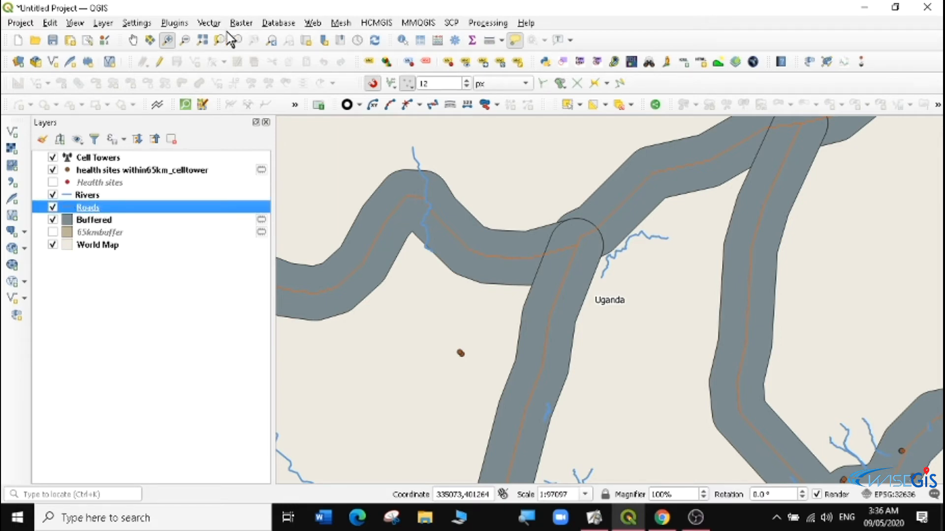
left_click(210, 23)
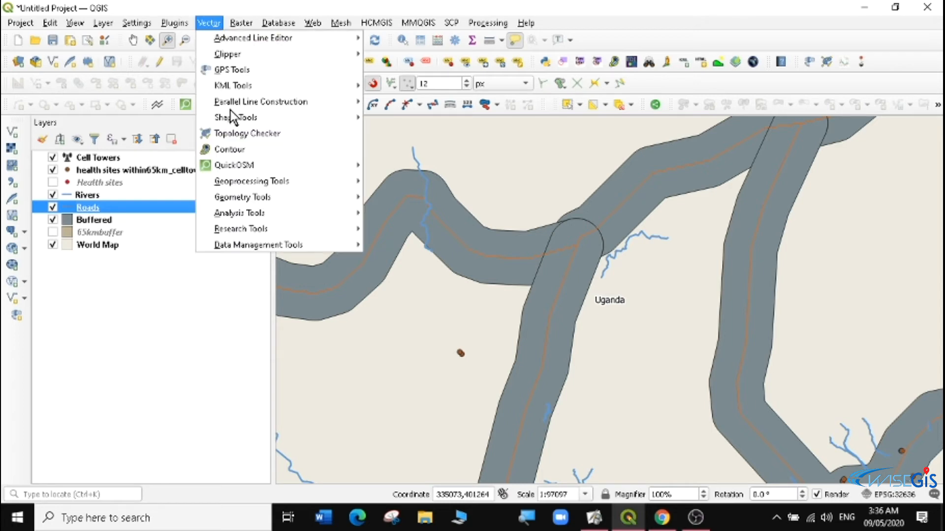
mouse_move(239, 184)
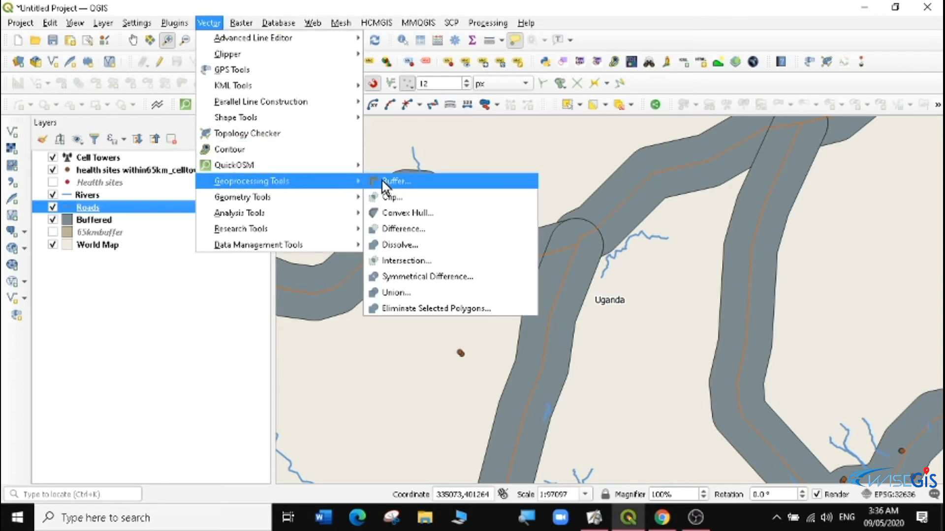
left_click(395, 184)
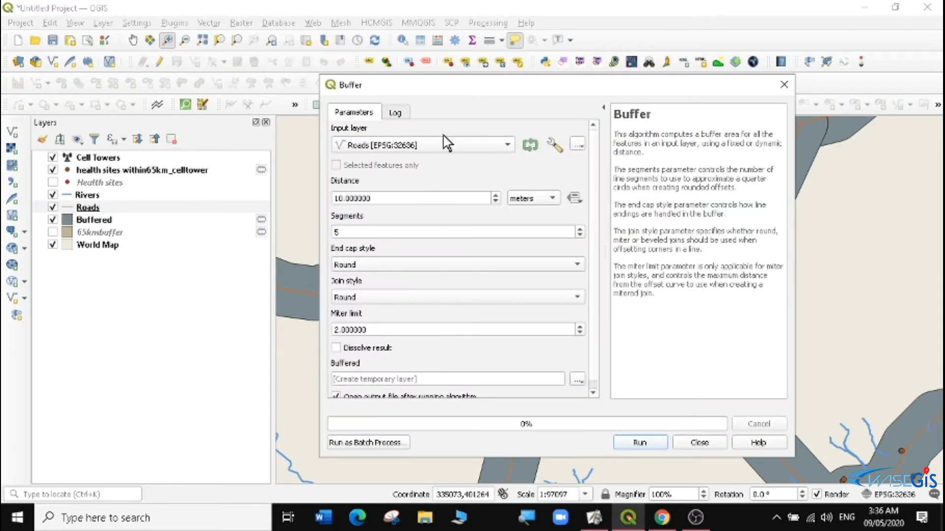
left_click(345, 198)
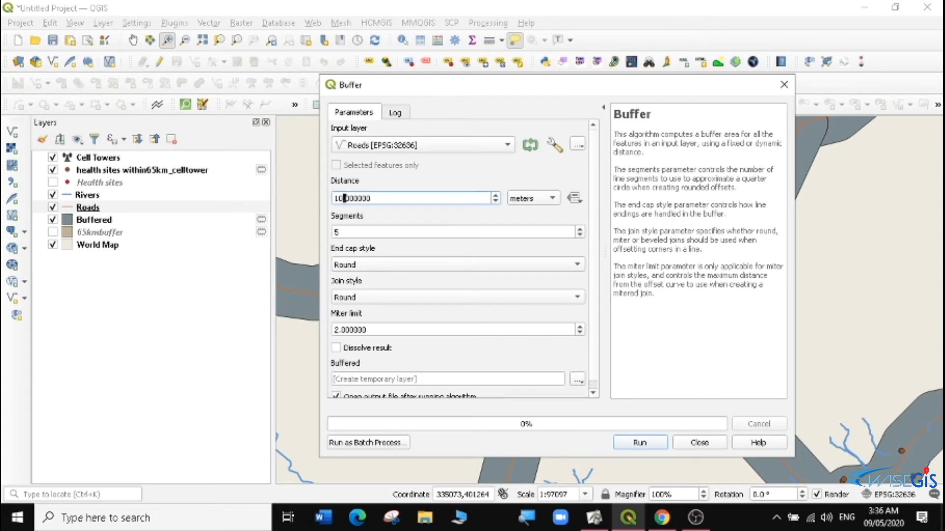
type("00")
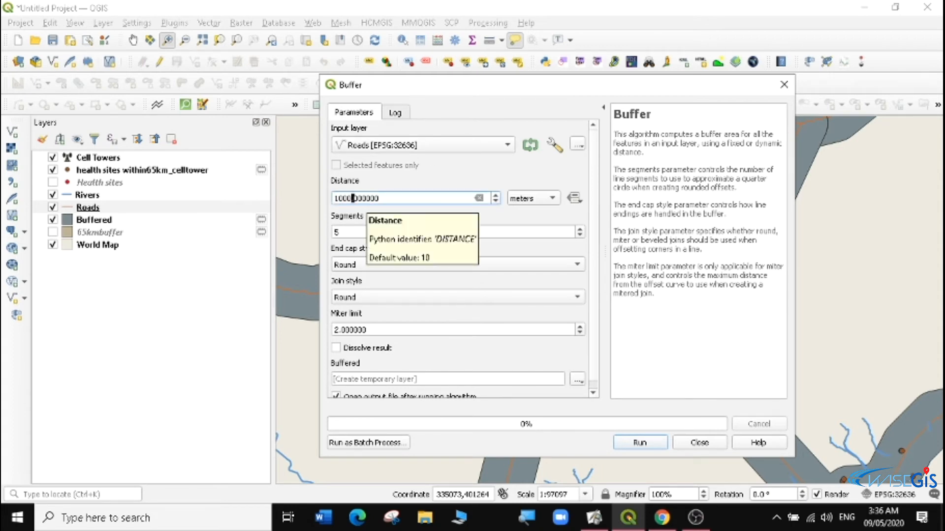
left_click(344, 232)
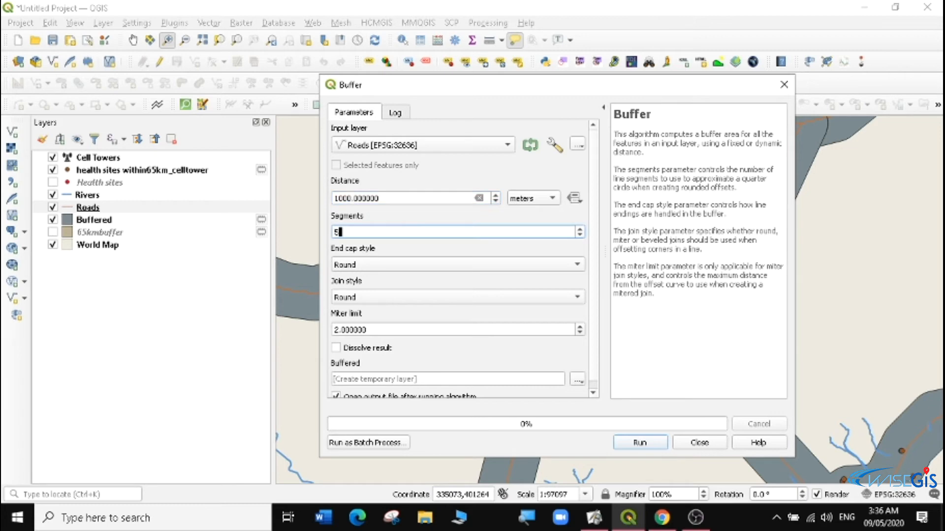
type("20")
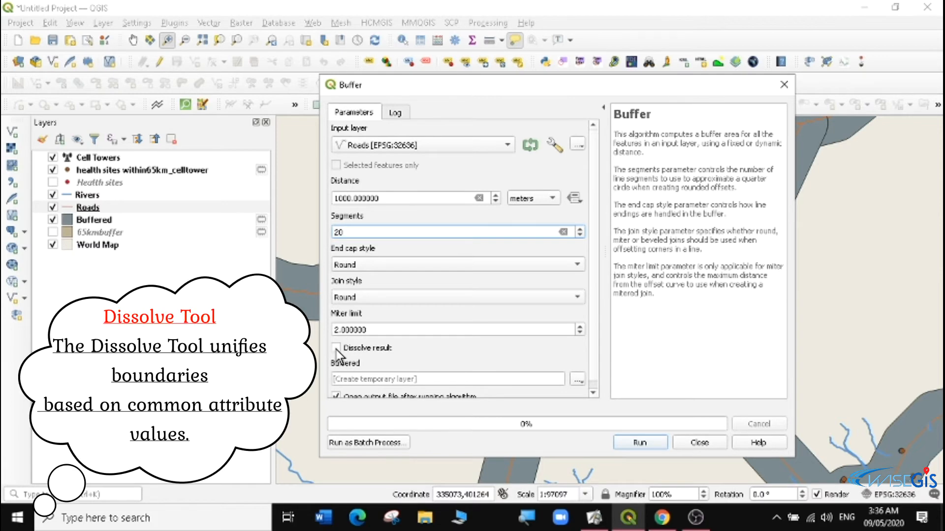
left_click(336, 348)
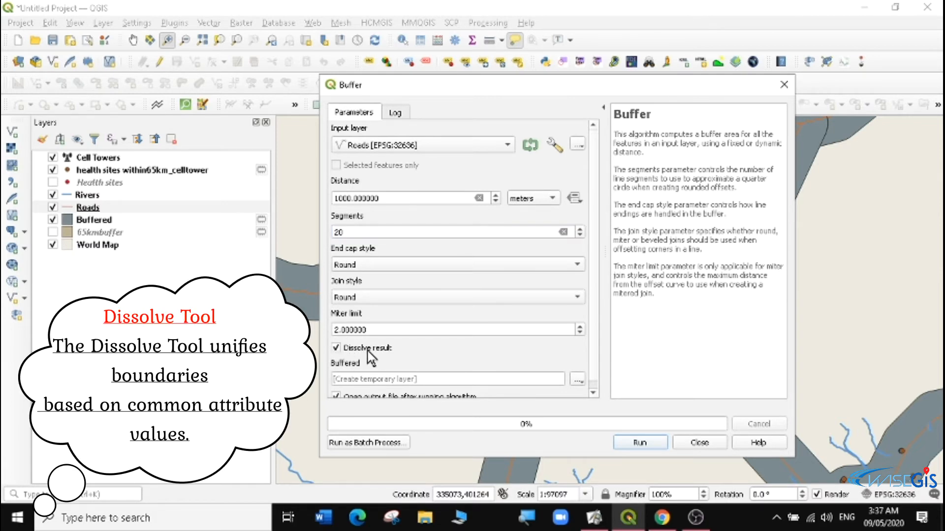
- Run the dissolved Buffer to a temporary layer and move the resulting layer directly below Roads
left_click(637, 441)
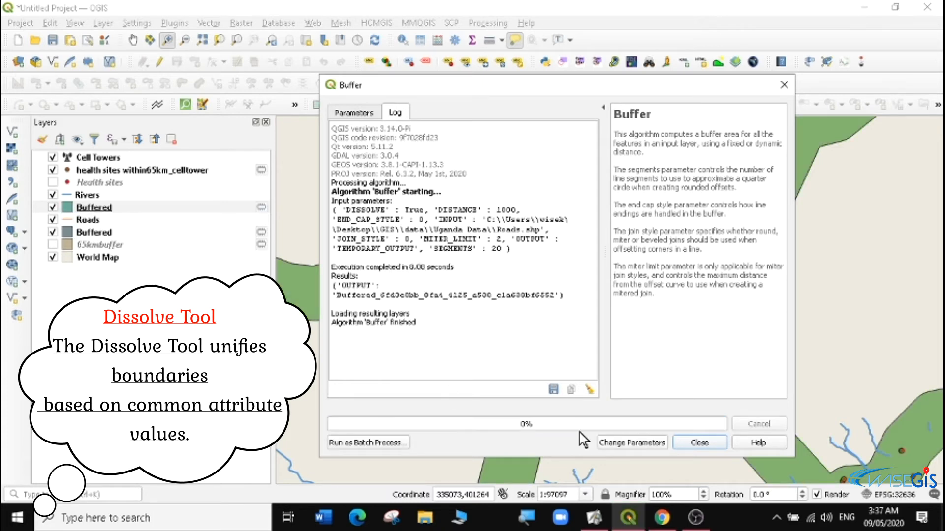
left_click(697, 441)
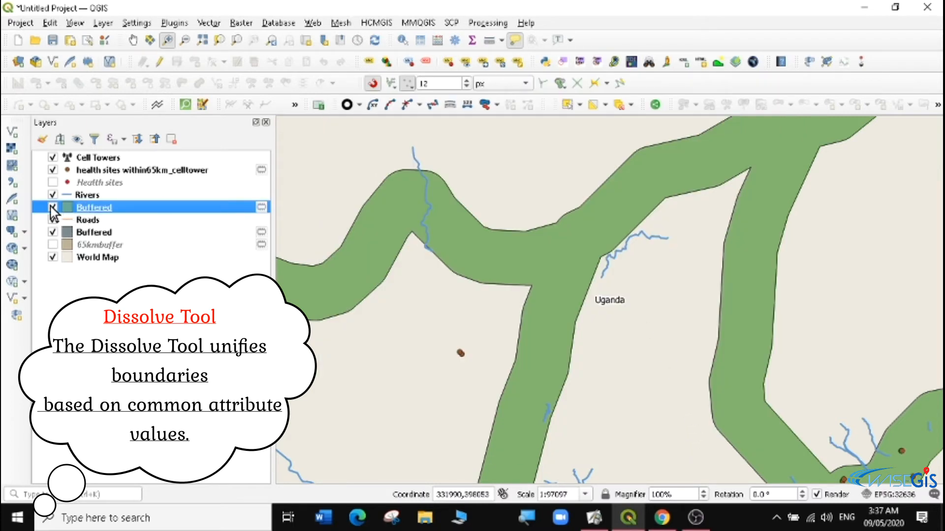
left_click_drag(79, 207, 79, 224)
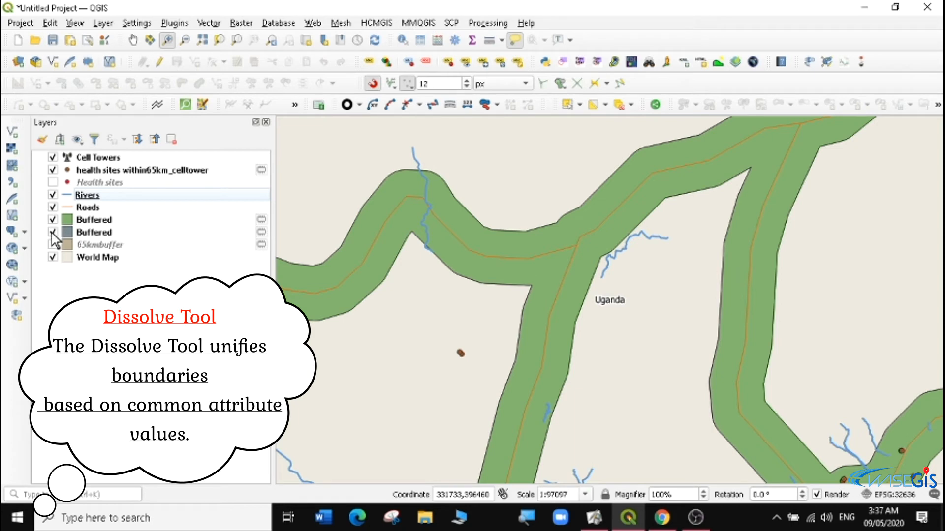
- Remove the undissolved grey Buffered layer from the project, keeping the dissolved green one shown
left_click(53, 220)
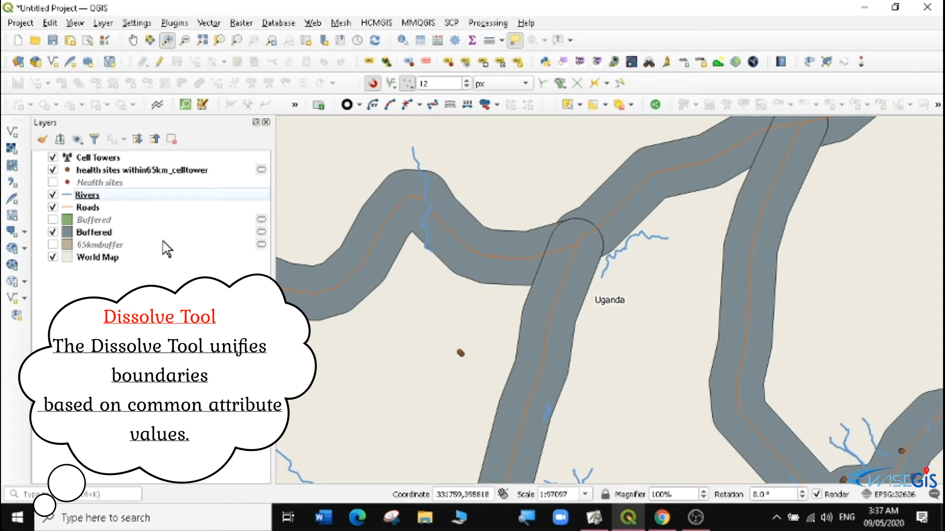
left_click(90, 234)
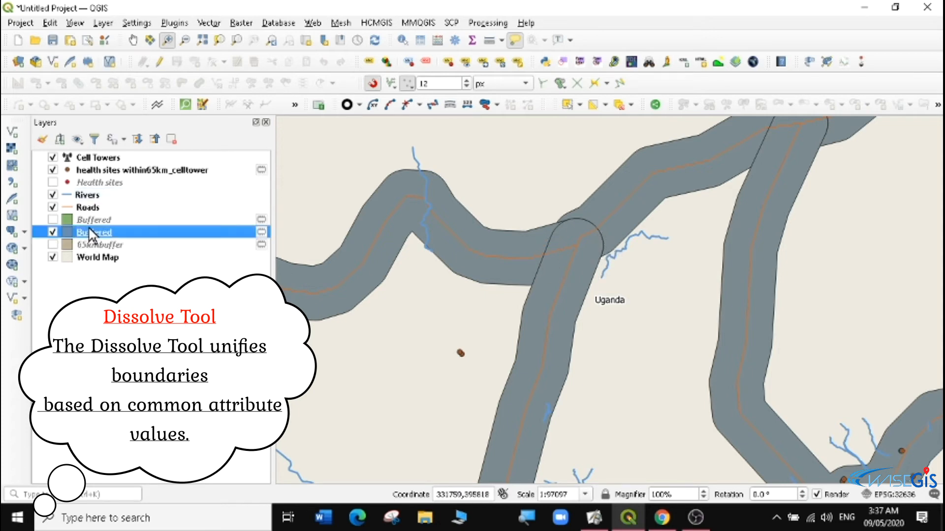
right_click(90, 234)
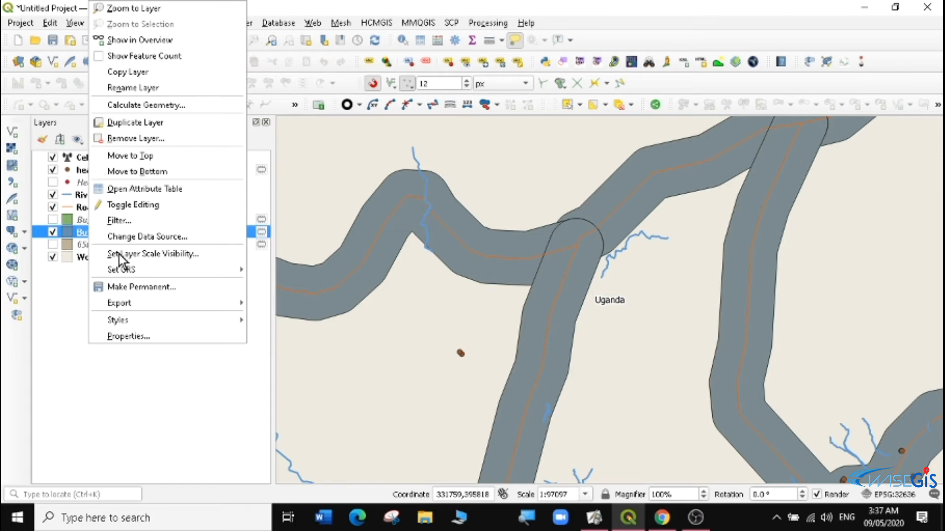
left_click(143, 138)
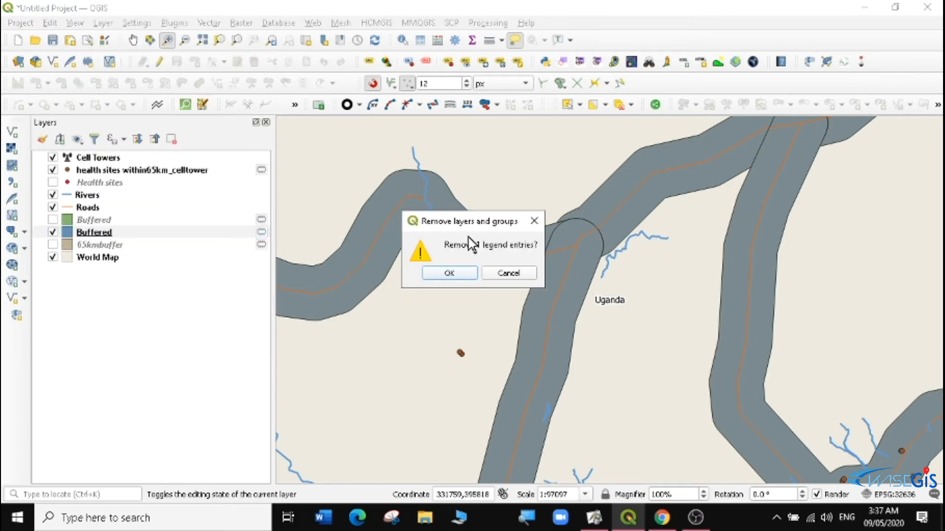
left_click(458, 273)
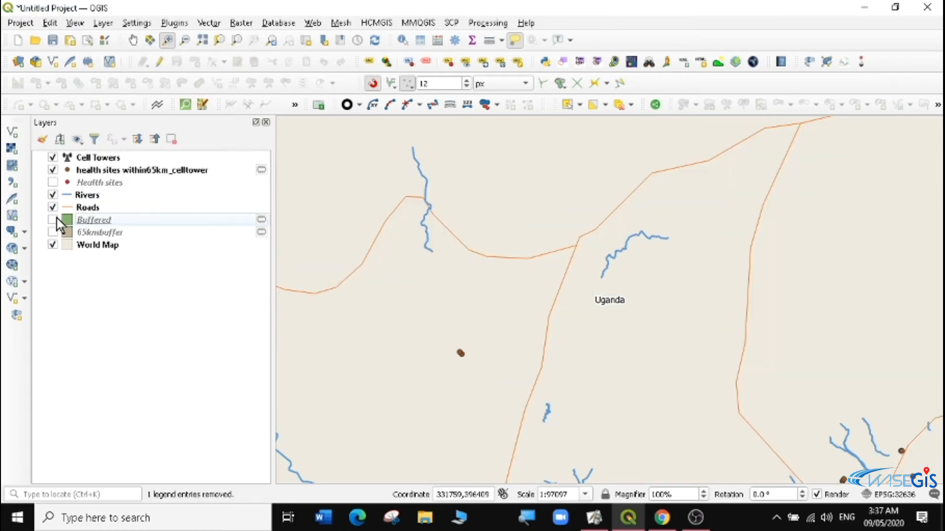
left_click(53, 220)
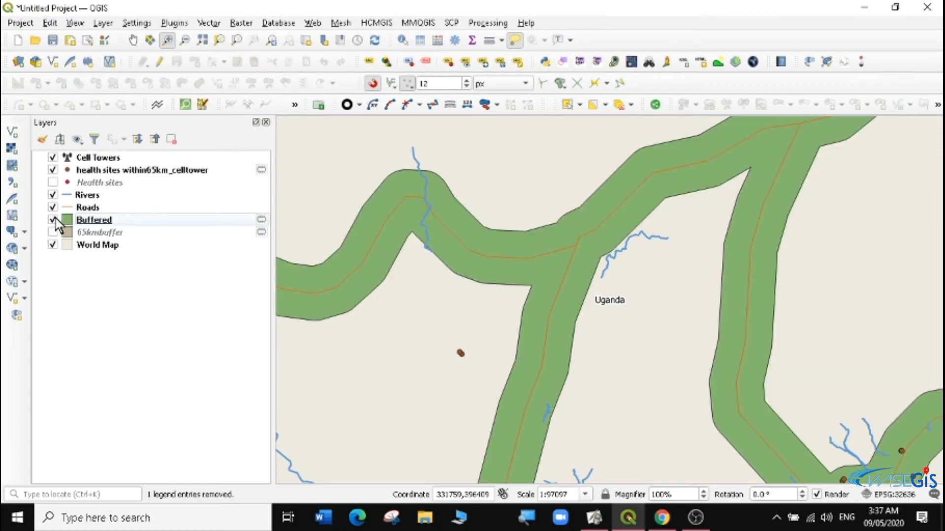
- Rename the dissolved Buffered layer as 1kmbuffer_road
right_click(100, 223)
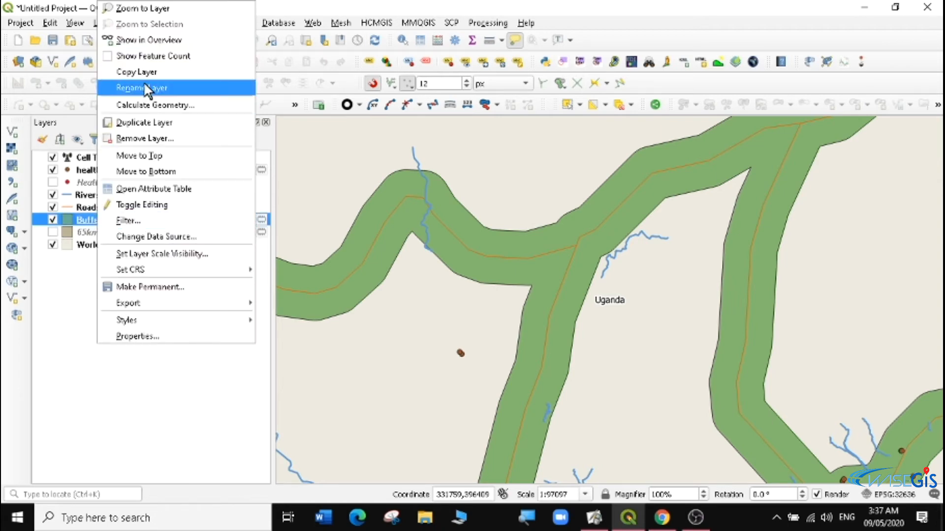
left_click(144, 86)
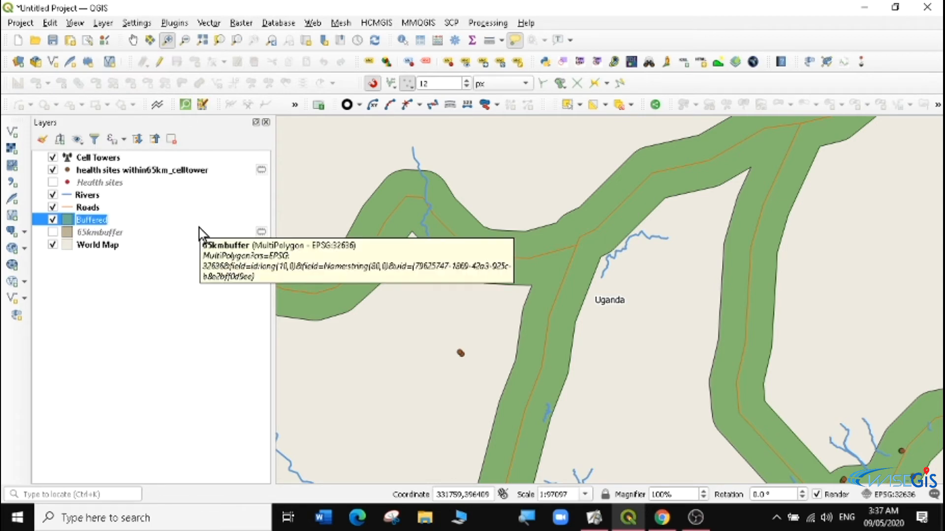
type("1kmb")
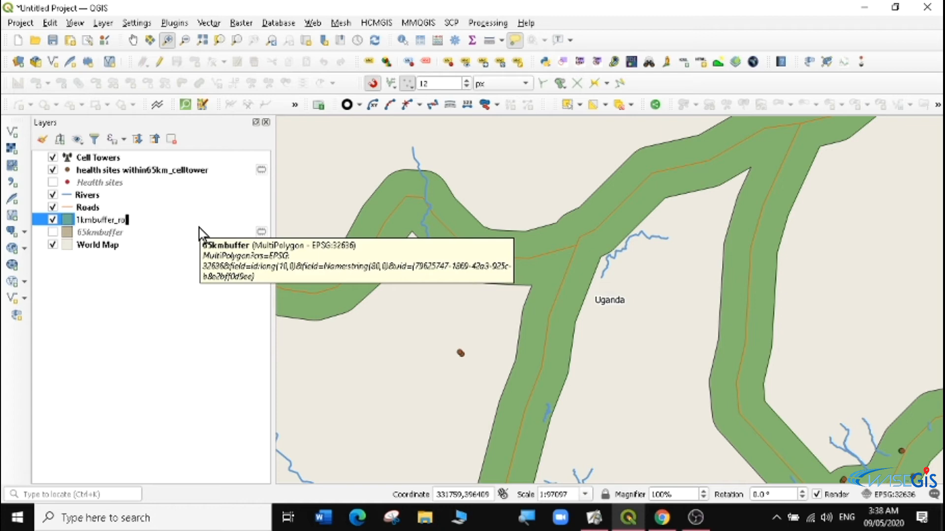
left_click(132, 322)
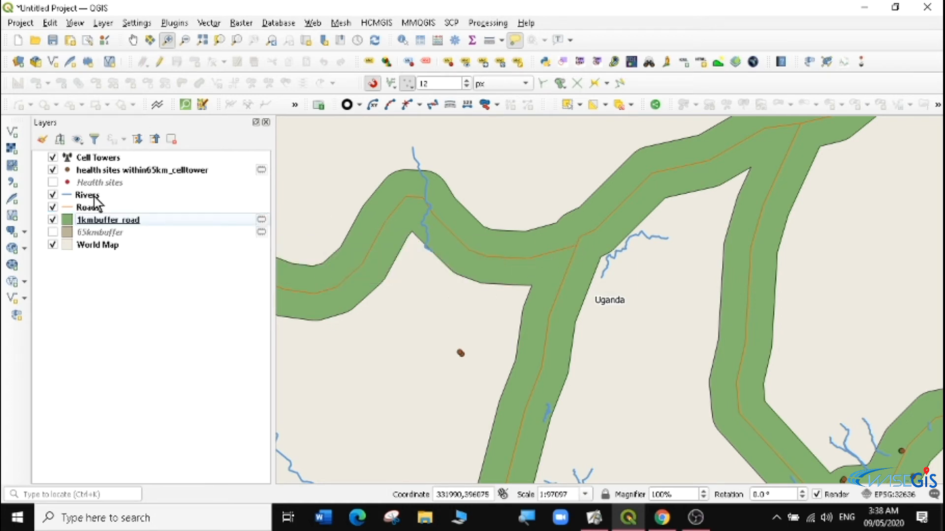
- View the full extent of 1kmbuffer_road, and examine the health sites along the road northwest of the tower
left_click(112, 170)
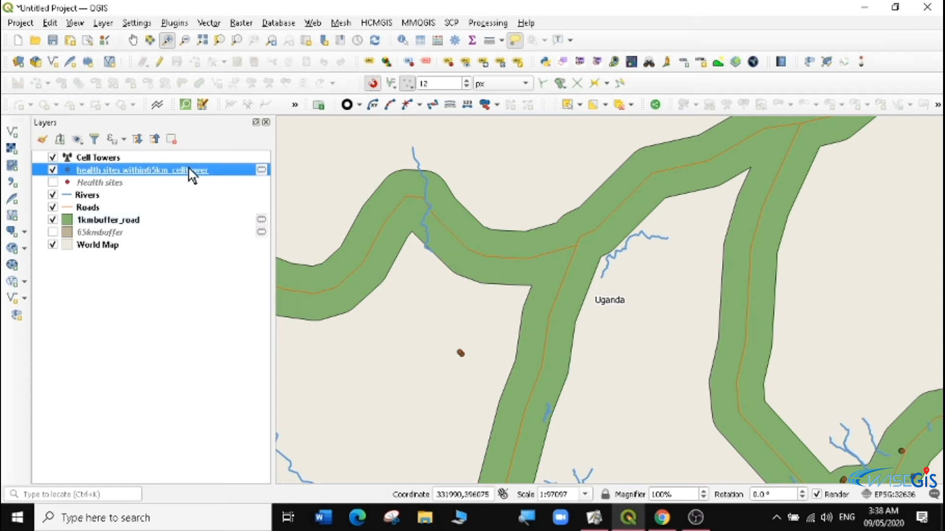
left_click(184, 40)
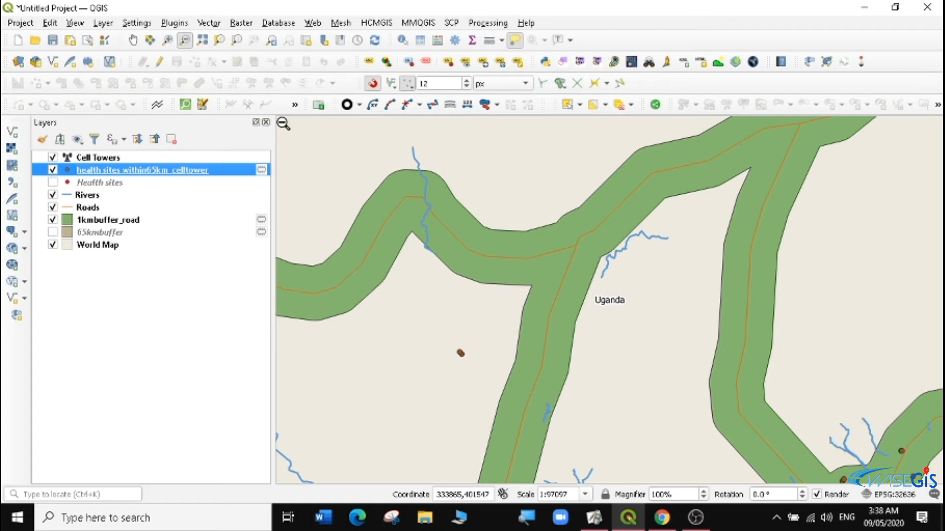
right_click(96, 223)
left_click(143, 8)
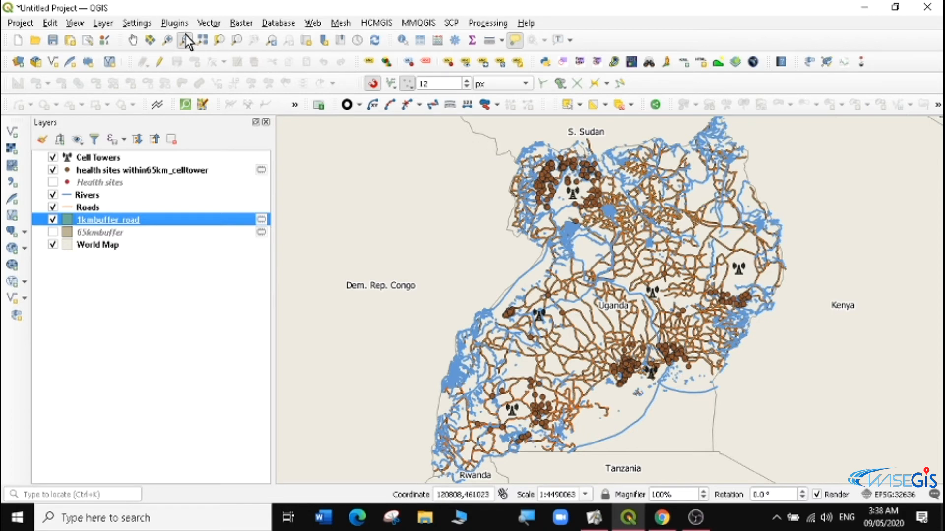
left_click(168, 40)
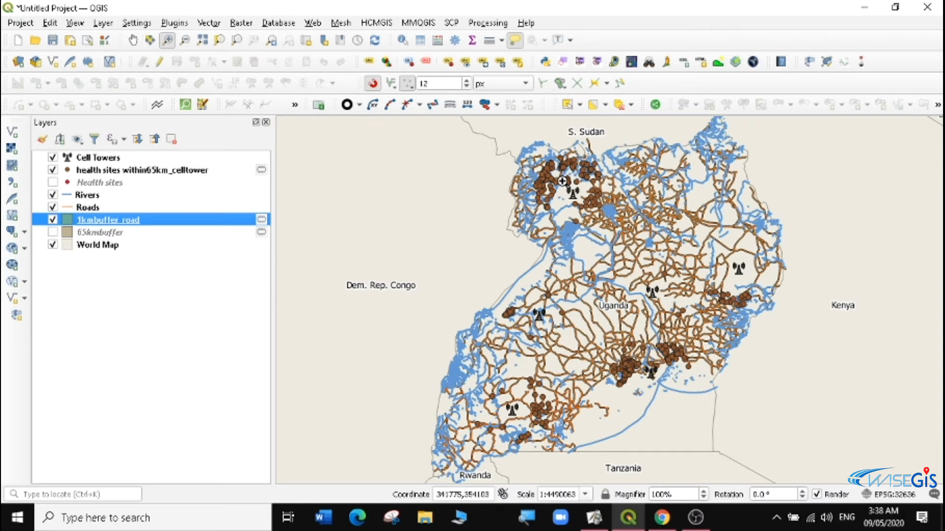
left_click_drag(533, 155, 636, 221)
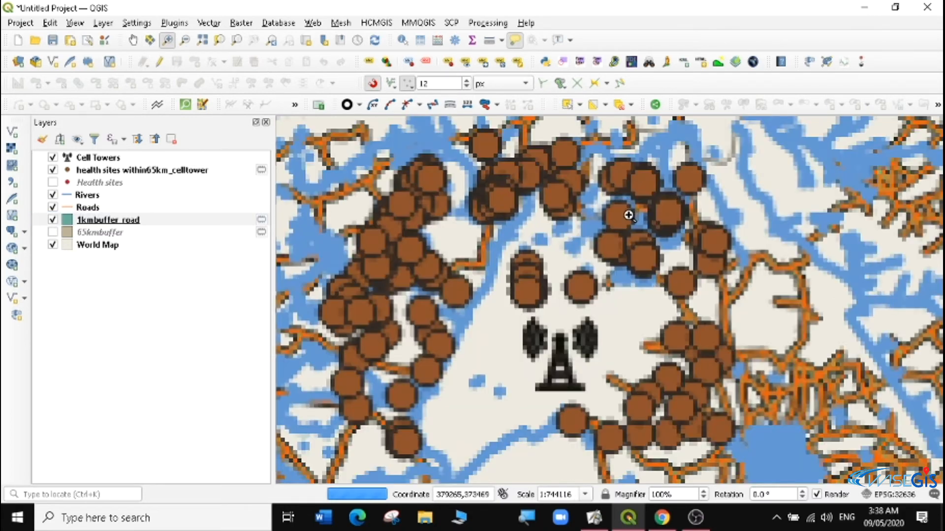
left_click_drag(456, 163, 558, 237)
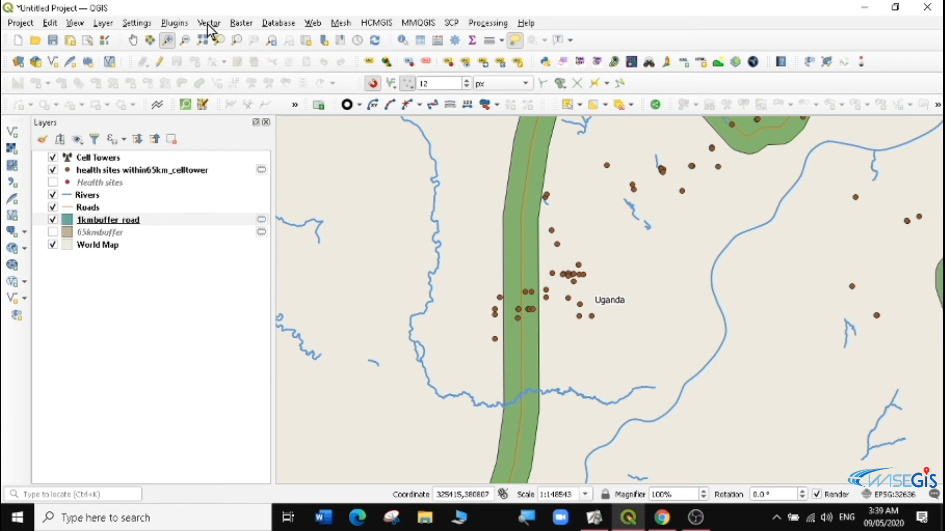
- Start a Buffer of the Rivers layer with a distance of 2000 meters
left_click(89, 195)
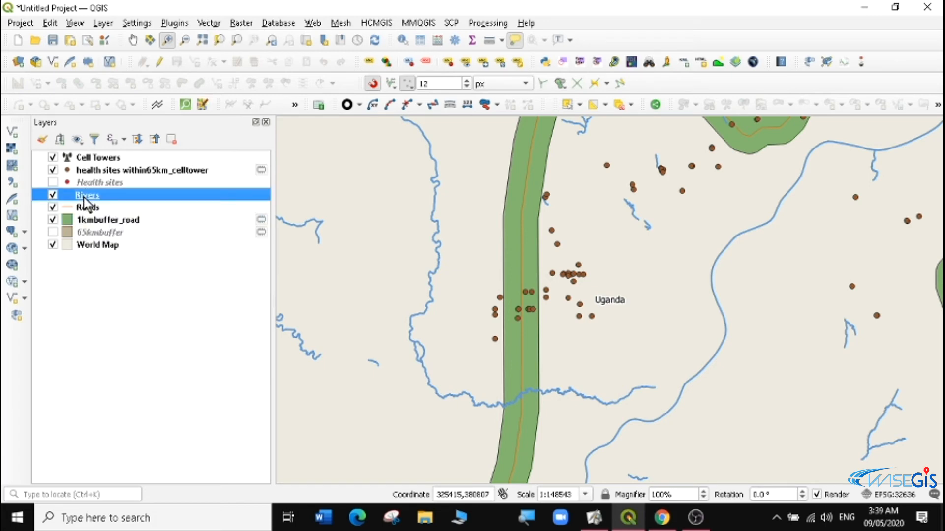
left_click(222, 23)
mouse_move(278, 197)
mouse_move(339, 181)
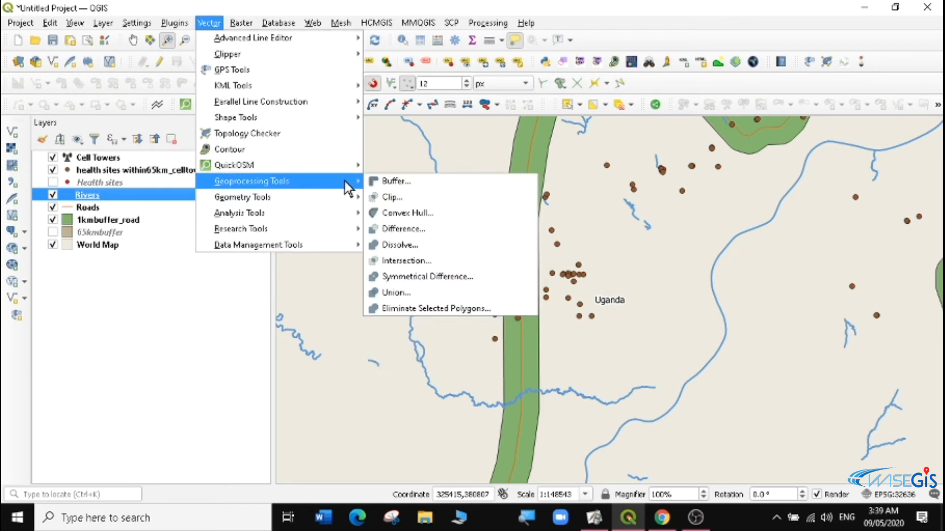
left_click(402, 181)
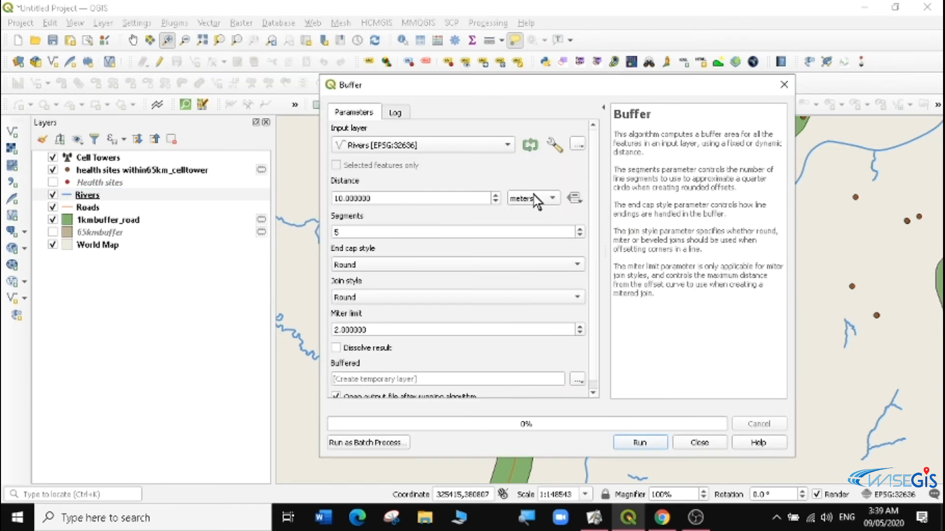
double_click(341, 198)
type("200")
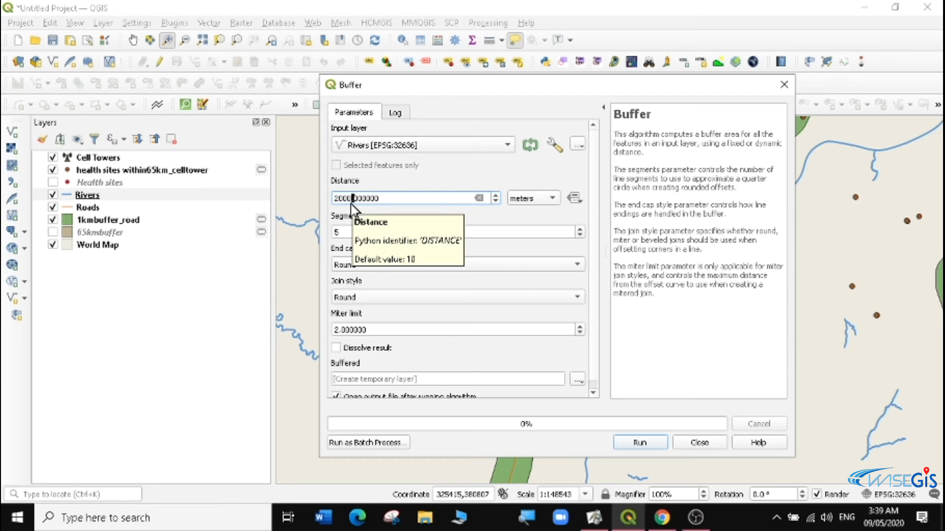
- Set 20 segments, round end caps and a dissolved result, and run the rivers Buffer to a temporary layer
left_click(345, 232)
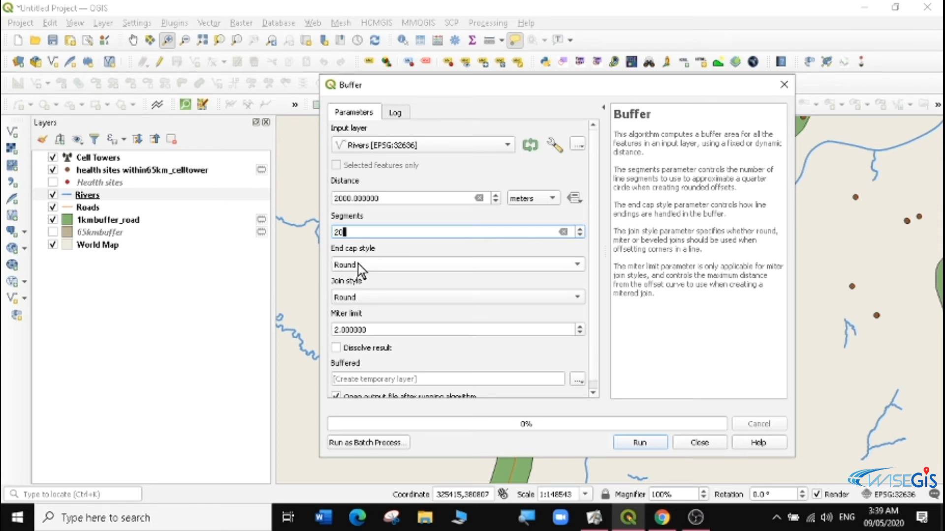
left_click(372, 271)
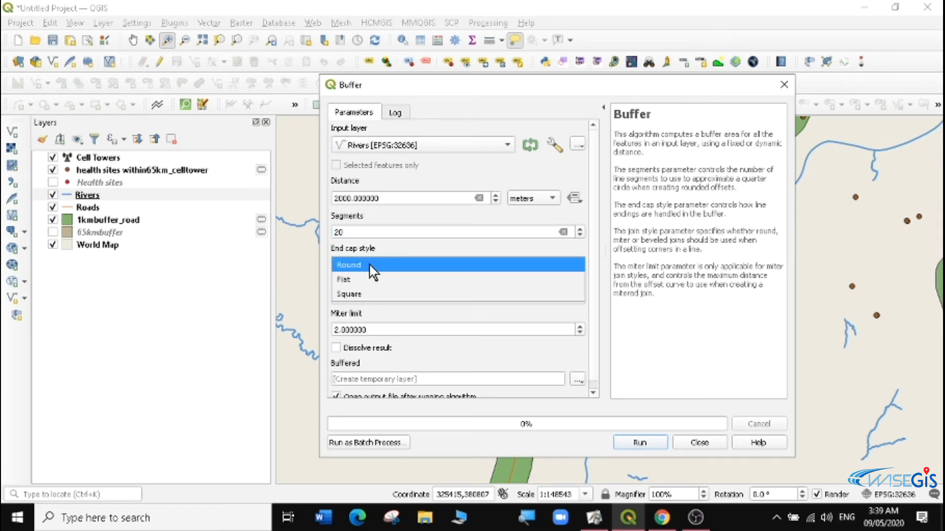
left_click(368, 265)
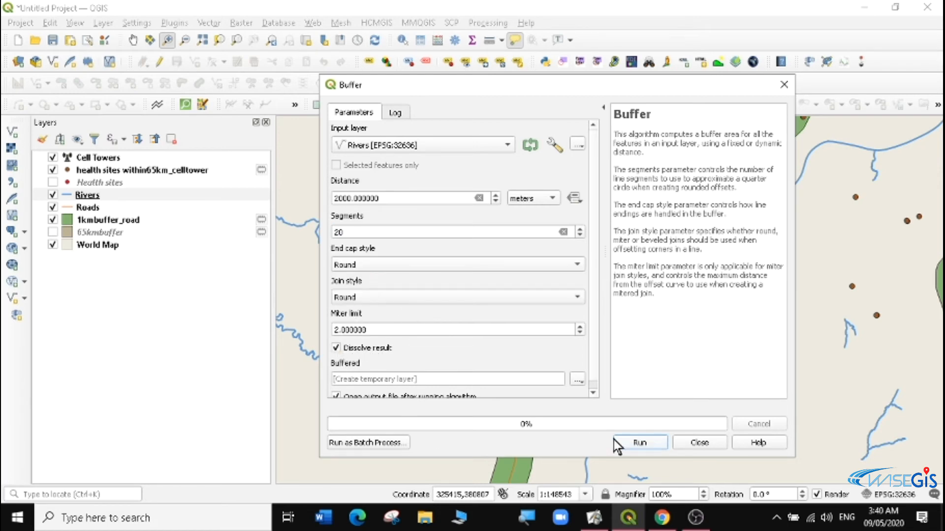
left_click(645, 442)
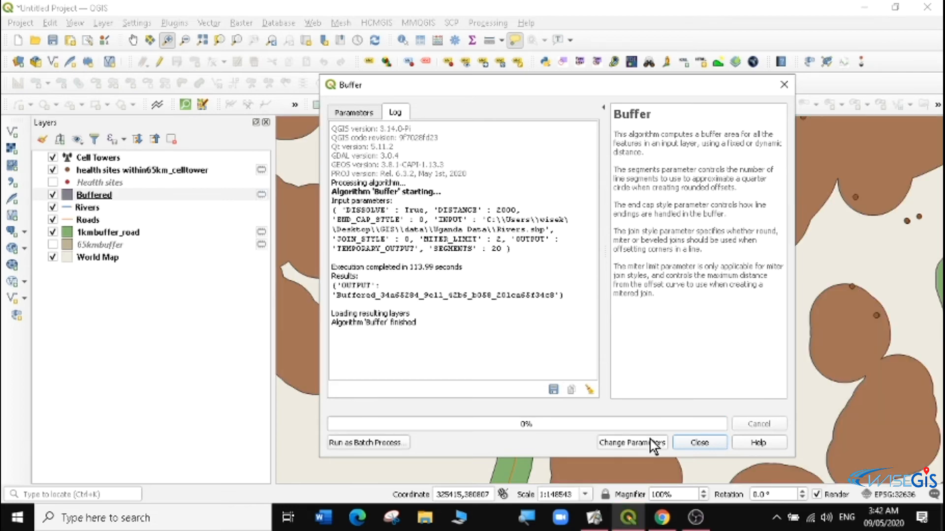
left_click(699, 443)
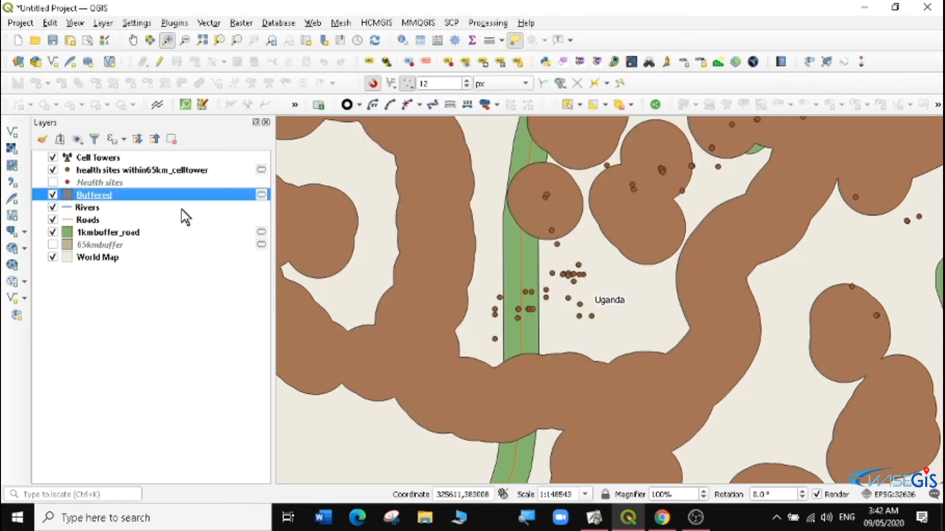
- Rename the new Buffered layer as 2kmbufferriver and move it directly below 1kmbuffer_road
right_click(112, 198)
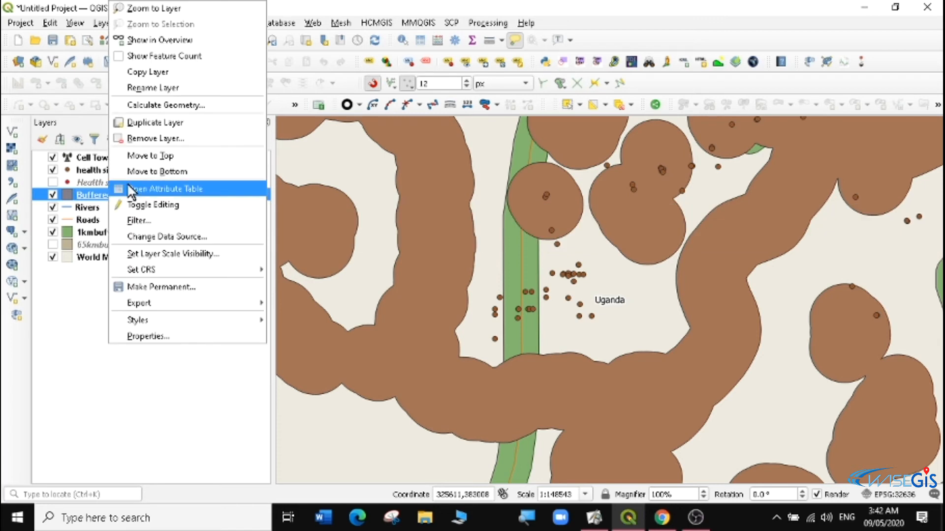
left_click(152, 88)
type("2k")
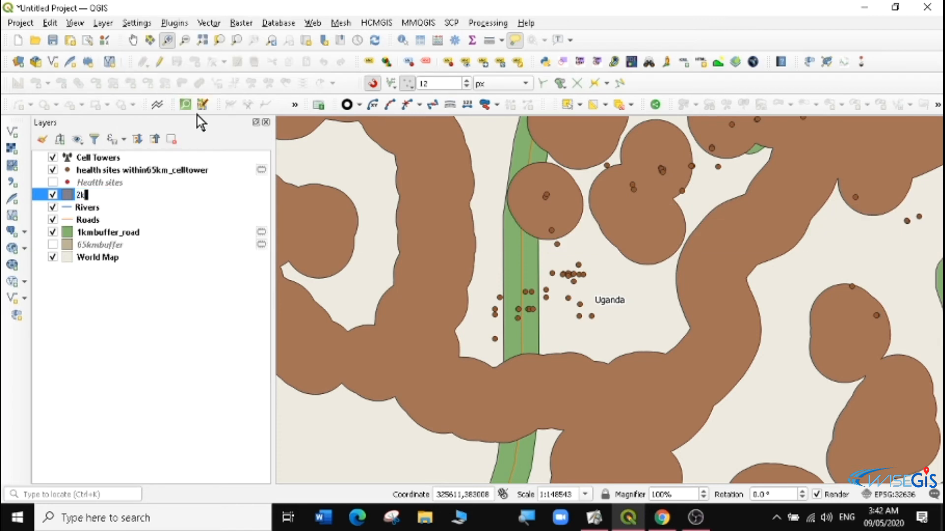
type("mbufferriver")
left_click(107, 193)
left_click_drag(106, 197, 103, 246)
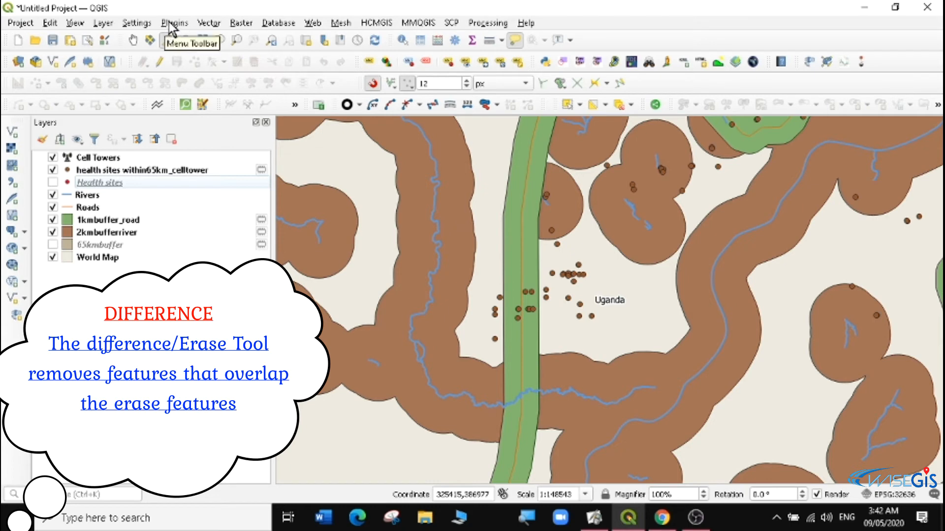
- Run Difference with 1kmbuffer_road as input and 2kmbufferriver as overlay, output to a temporary layer
left_click(208, 24)
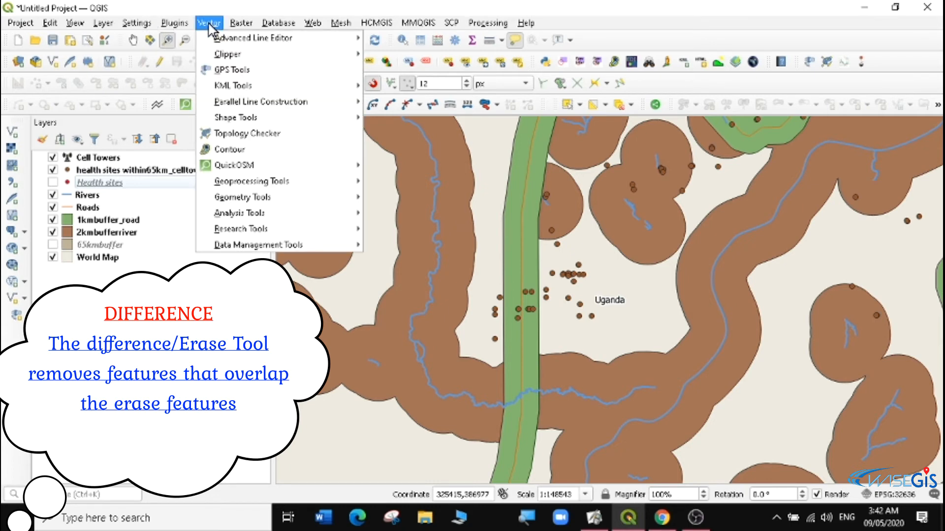
mouse_move(251, 186)
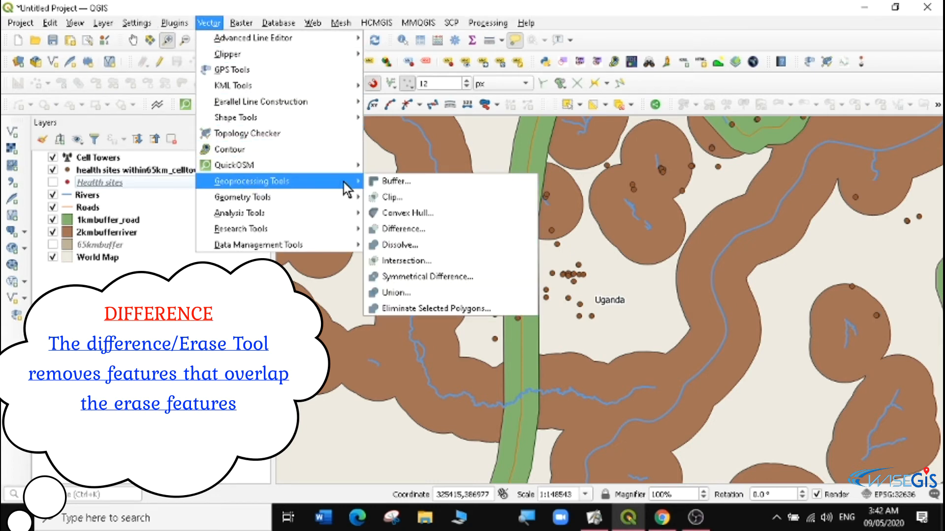
left_click(411, 227)
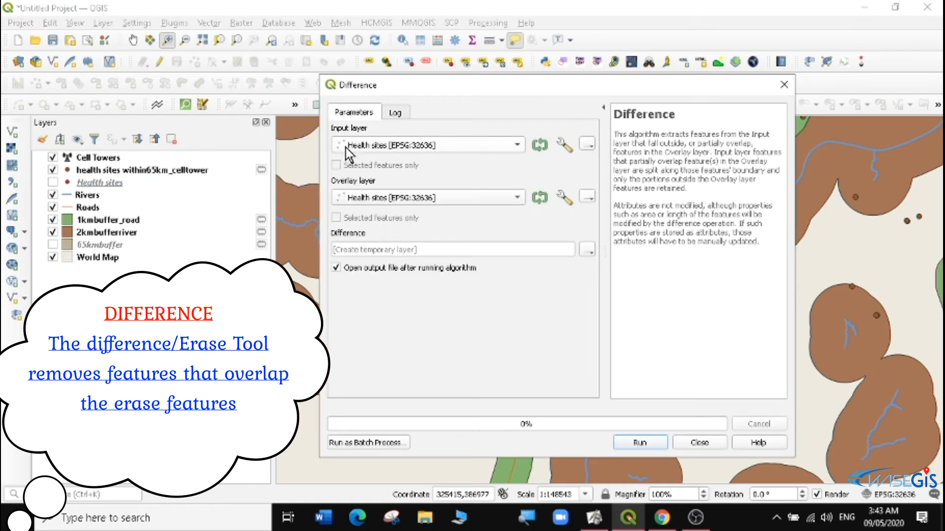
left_click(516, 144)
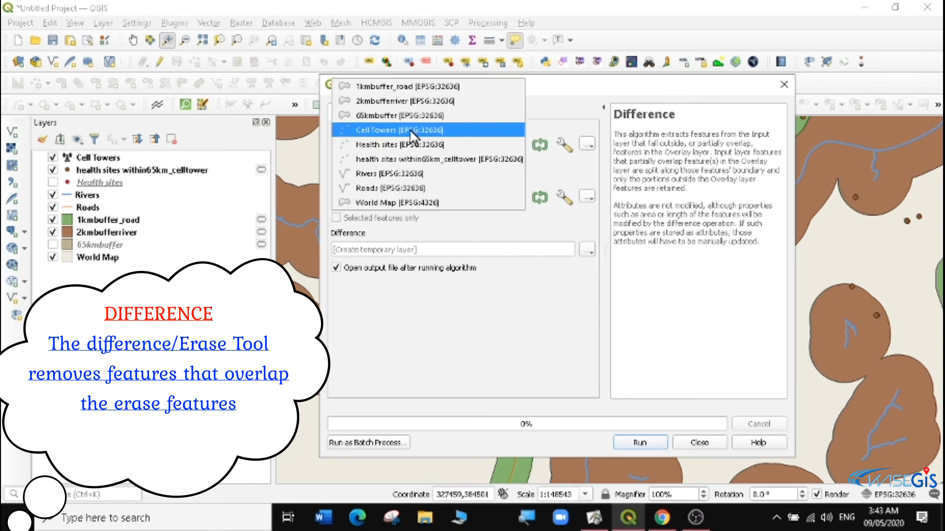
left_click(398, 89)
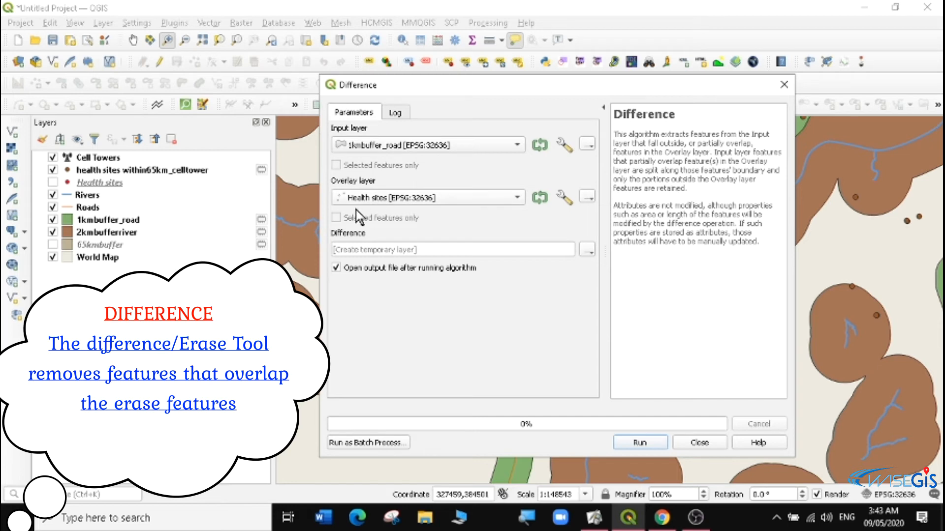
left_click(517, 198)
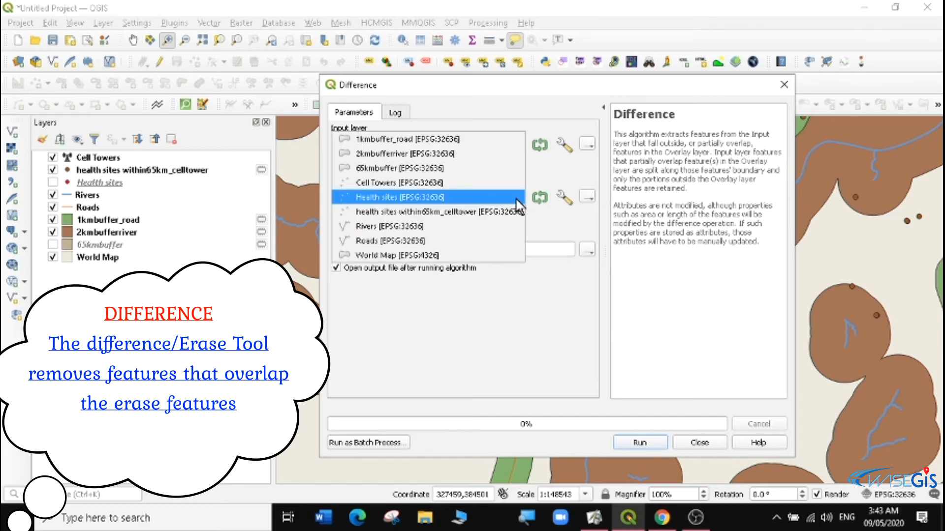
left_click(390, 155)
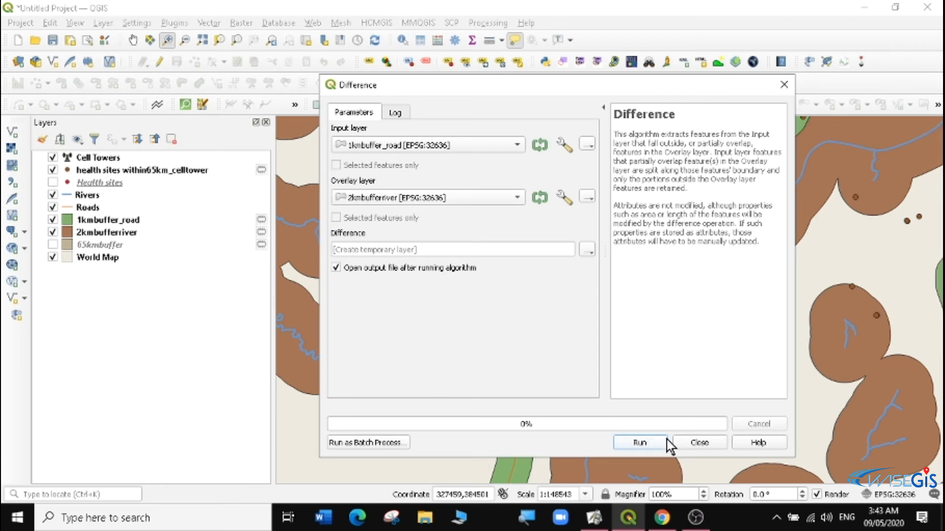
left_click(649, 442)
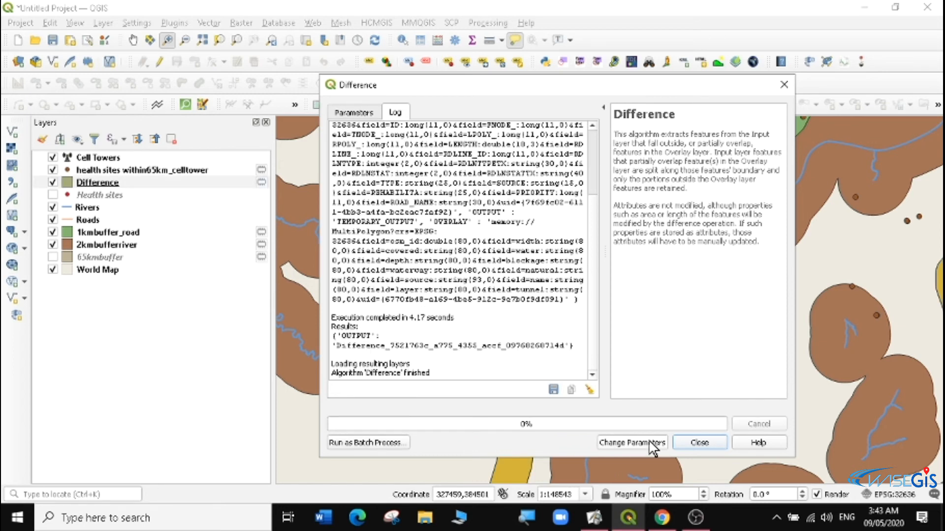
left_click(703, 444)
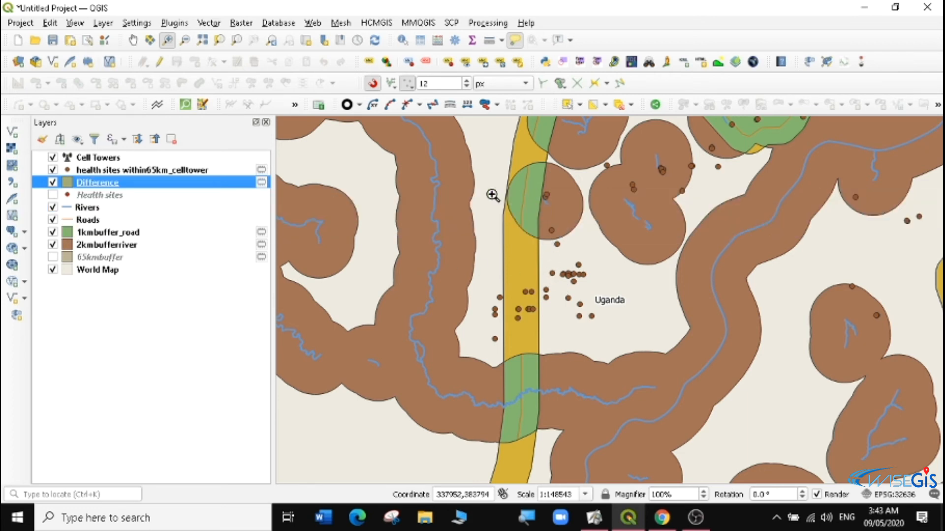
- Examine along several roads where the Difference result leaves out the parts of 1kmbuffer_road overlapped by 2kmbufferriver
left_click(134, 41)
left_click_drag(617, 265, 611, 425)
left_click_drag(579, 279, 568, 464)
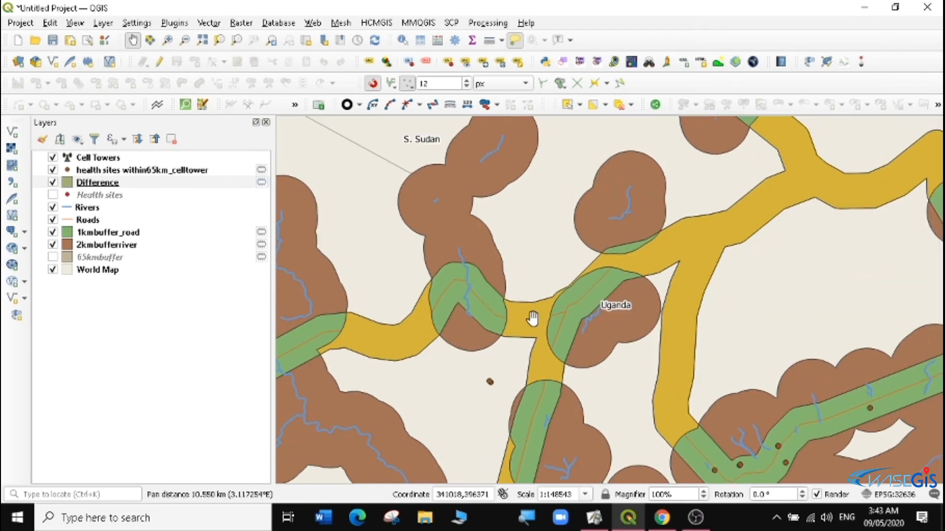
left_click_drag(530, 317, 815, 294)
left_click_drag(611, 350, 941, 239)
left_click_drag(668, 332, 876, 196)
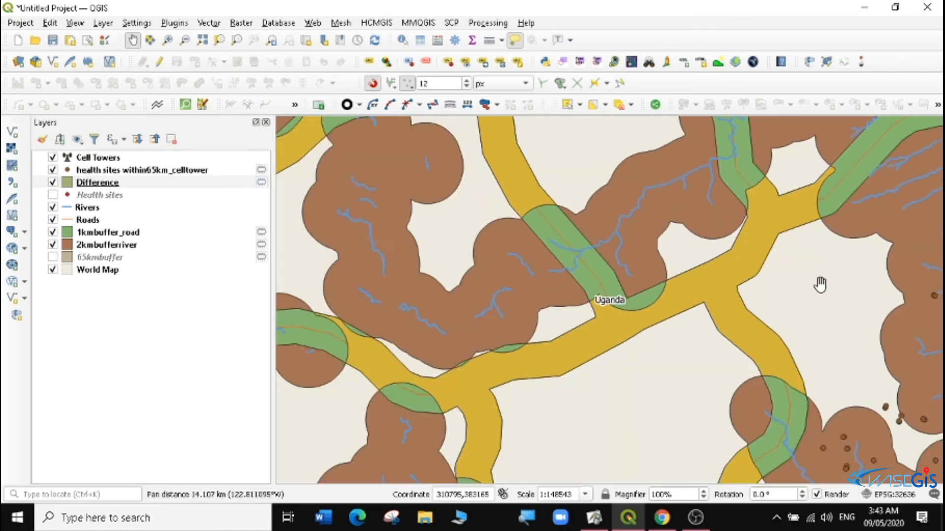
left_click_drag(801, 319, 653, 187)
left_click_drag(689, 276, 623, 127)
left_click_drag(595, 240, 747, 116)
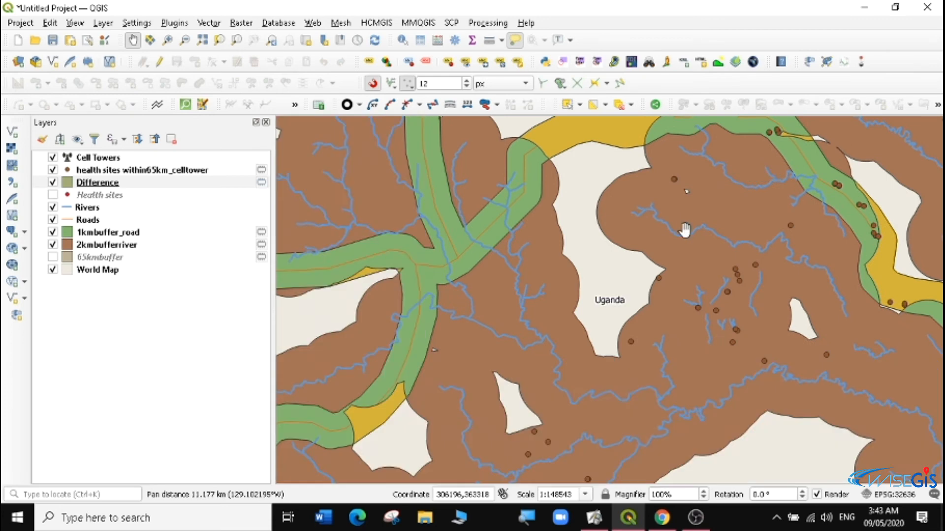
left_click_drag(729, 260, 441, 162)
left_click_drag(591, 216, 485, 329)
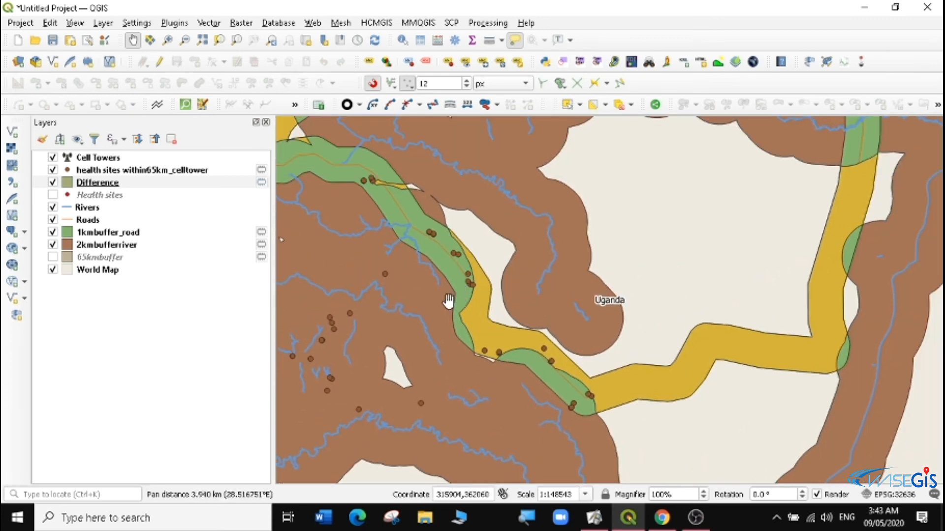
- Measure the distance across the green road buffer near the clustered health sites, and close the measurement
left_click(169, 40)
left_click_drag(374, 215, 648, 364)
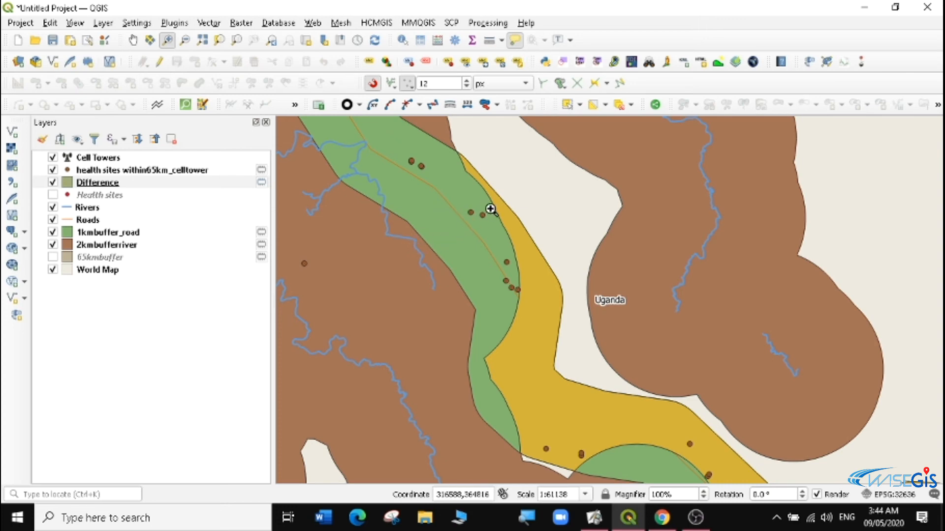
left_click(489, 41)
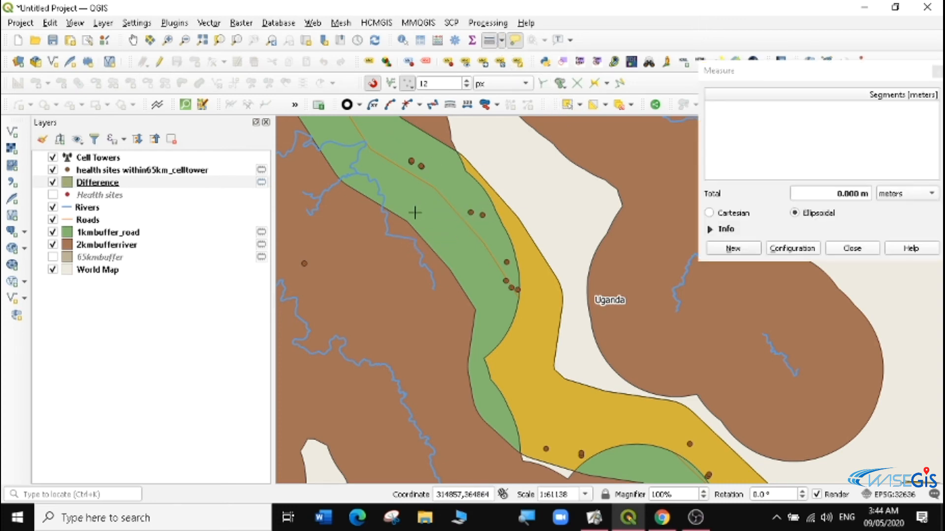
left_click(381, 196)
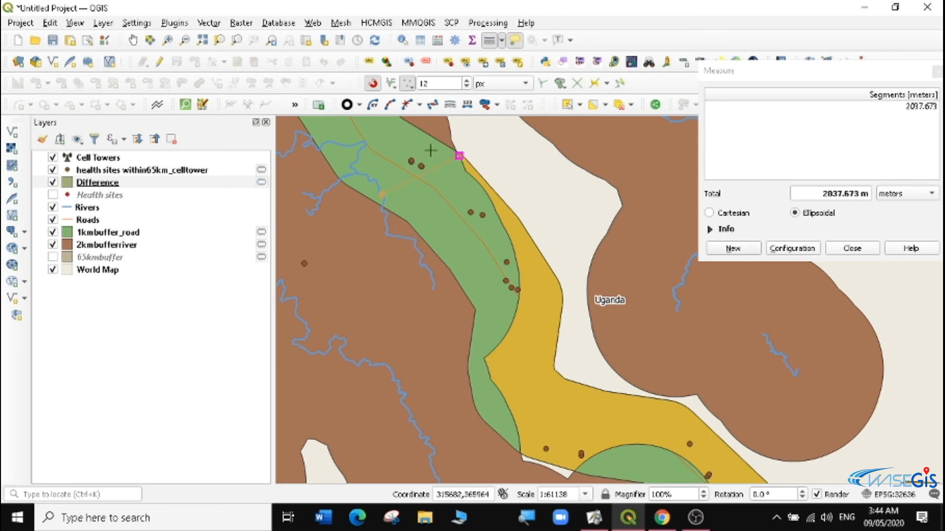
left_click(937, 73)
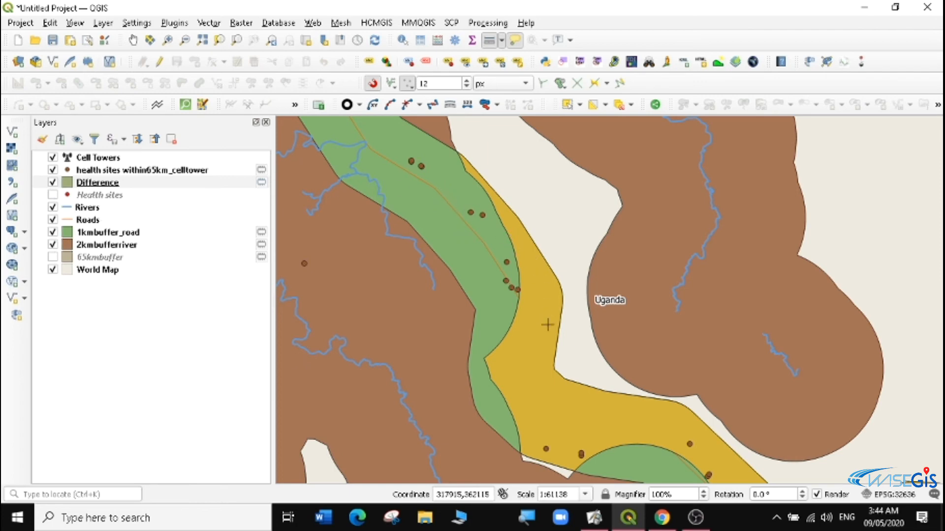
- Hide the 1kmbuffer_road and 2kmbufferriver layers, keeping the Difference layer shown
left_click(53, 232)
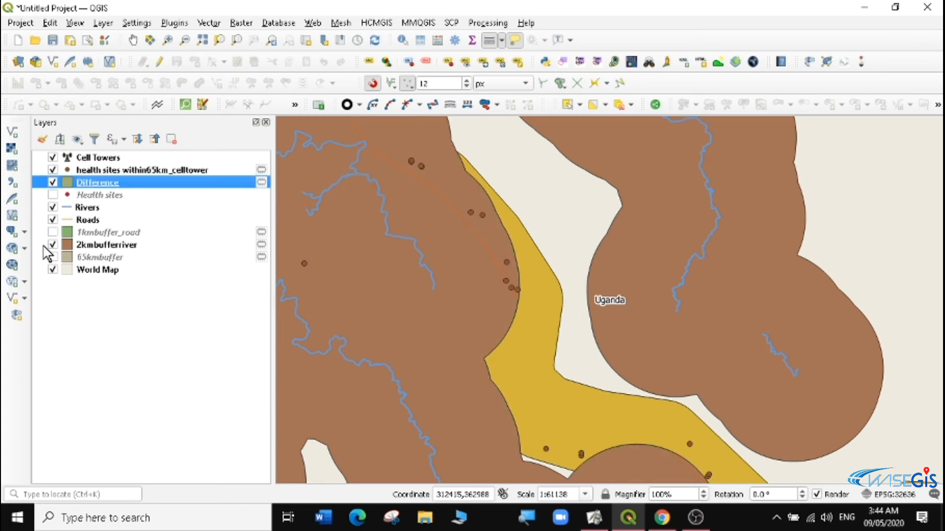
left_click(52, 245)
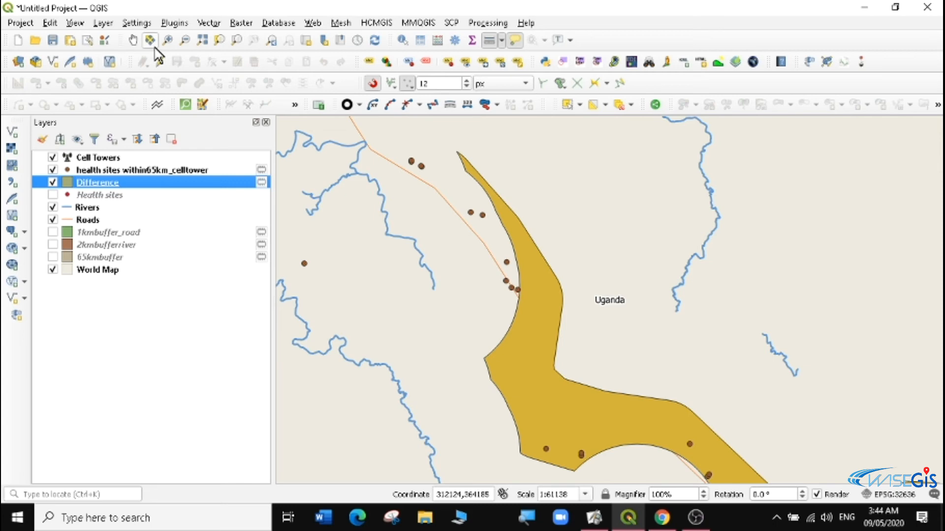
- Examine the Difference polygons and nearby health sites along the roads, and view the full extent of the Difference layer
left_click(133, 40)
left_click_drag(599, 340, 451, 203)
left_click_drag(628, 354, 482, 319)
left_click_drag(606, 248, 774, 328)
left_click_drag(385, 301, 605, 320)
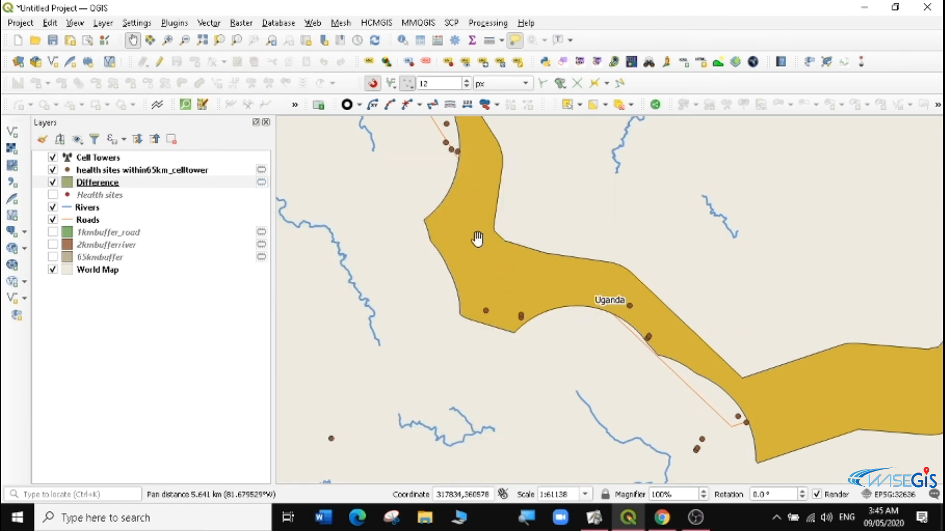
left_click_drag(461, 332, 343, 312)
left_click_drag(673, 383, 471, 259)
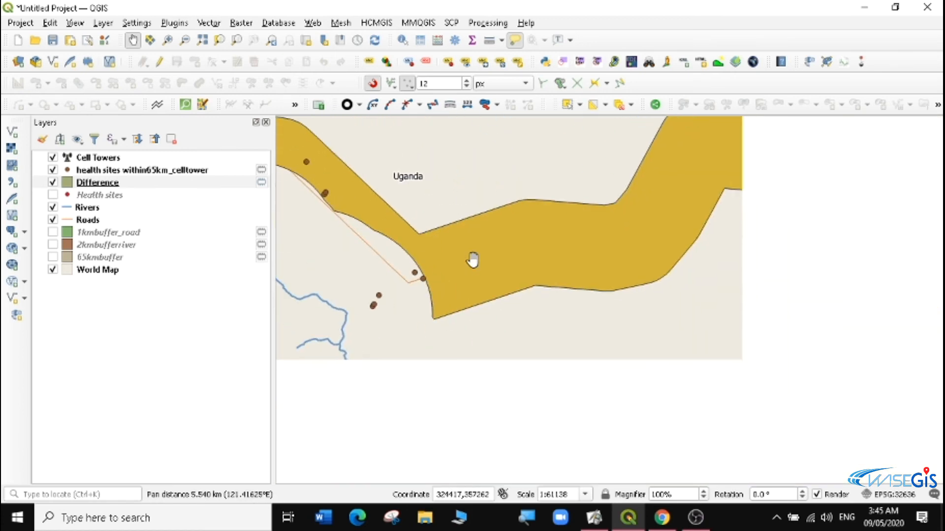
left_click_drag(601, 289, 468, 347)
left_click_drag(653, 245, 374, 278)
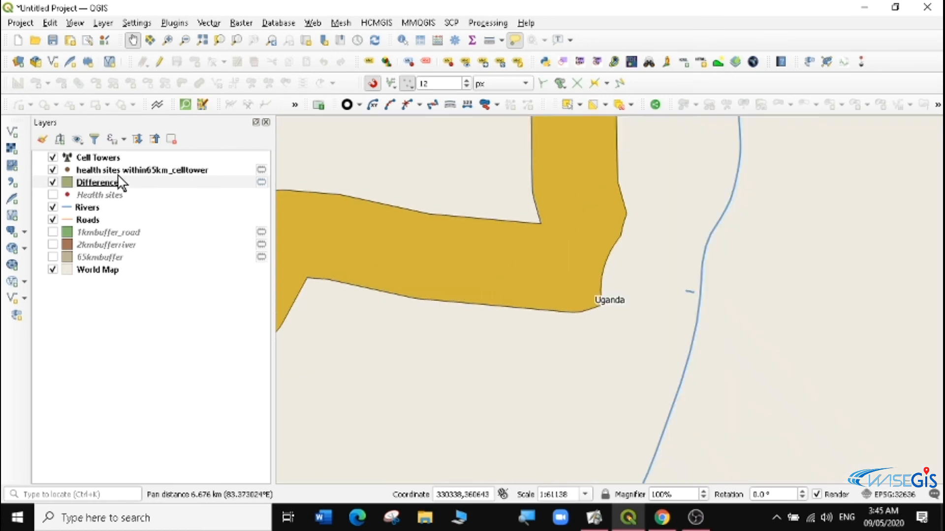
right_click(97, 182)
left_click(121, 187)
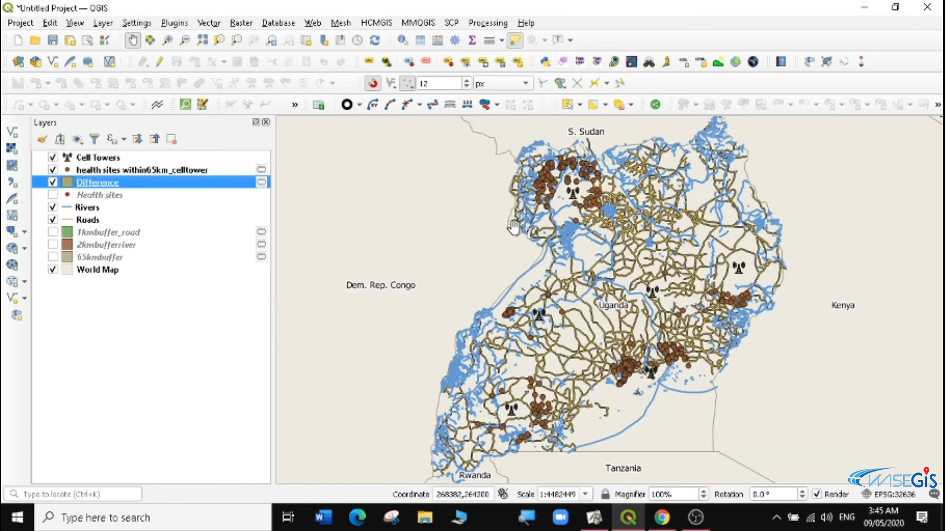
- Rename the Difference layer to "Difference 1km road and 2km away from river"
left_click(167, 40)
left_click_drag(598, 338, 670, 407)
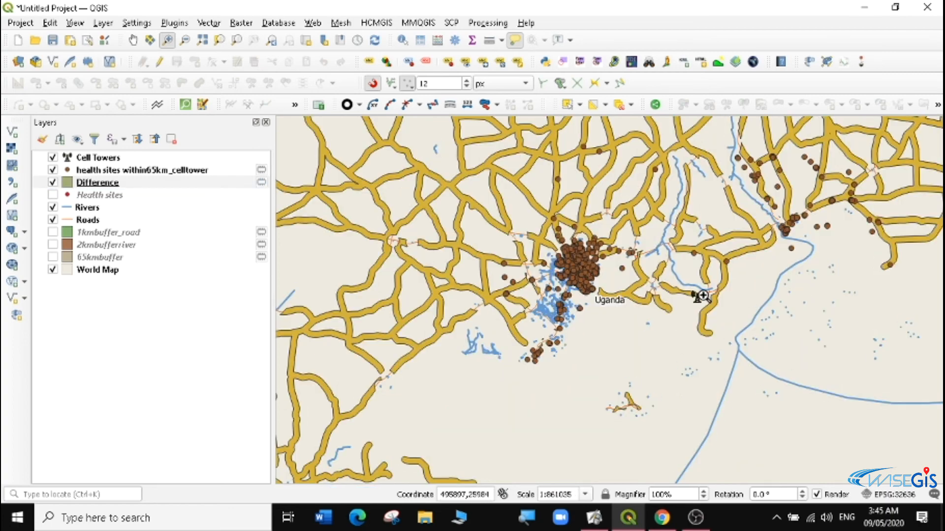
left_click_drag(529, 213, 656, 324)
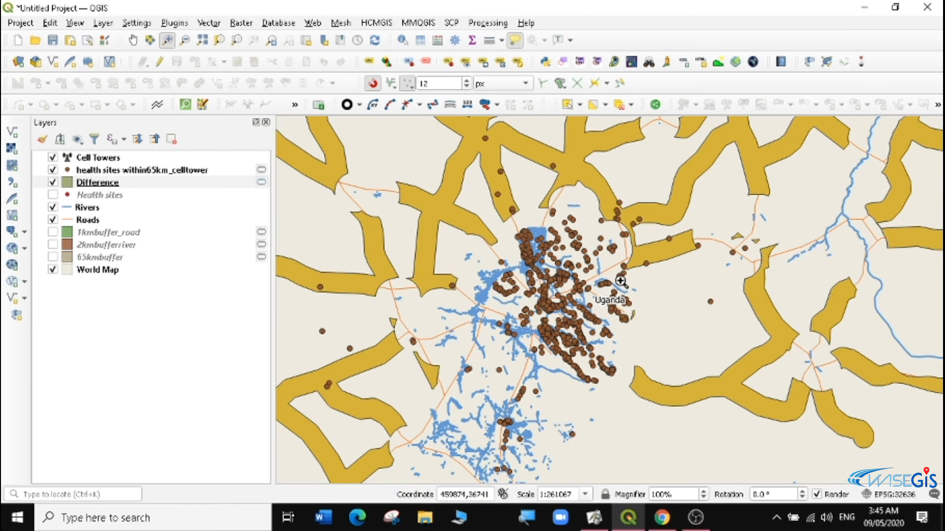
left_click_drag(480, 207, 669, 368)
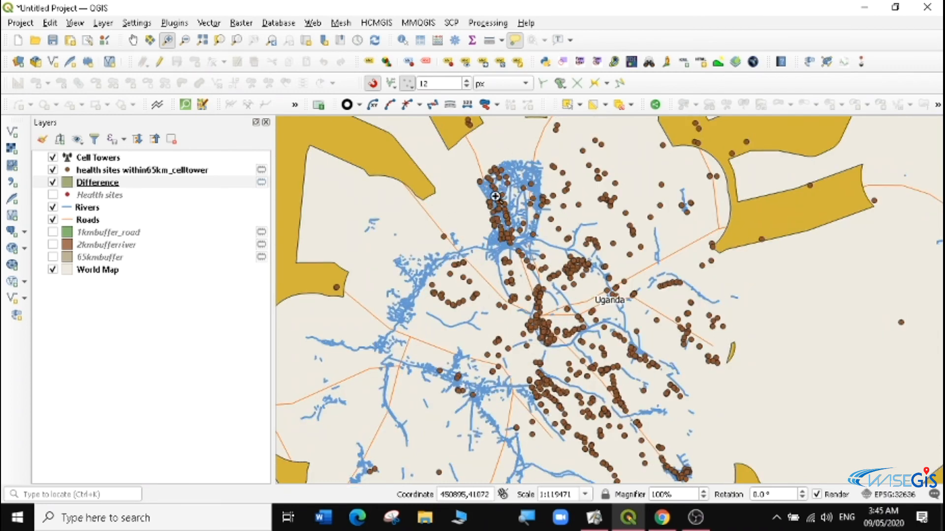
left_click(108, 183)
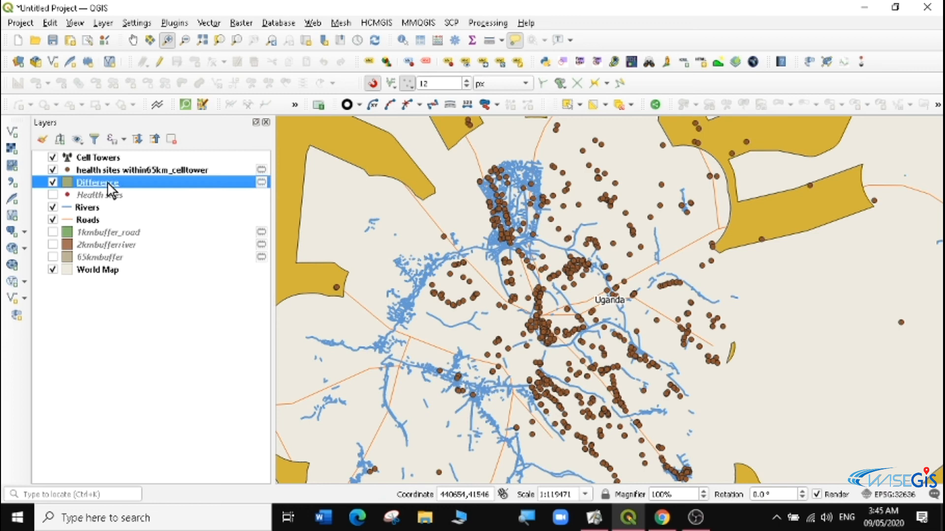
right_click(116, 181)
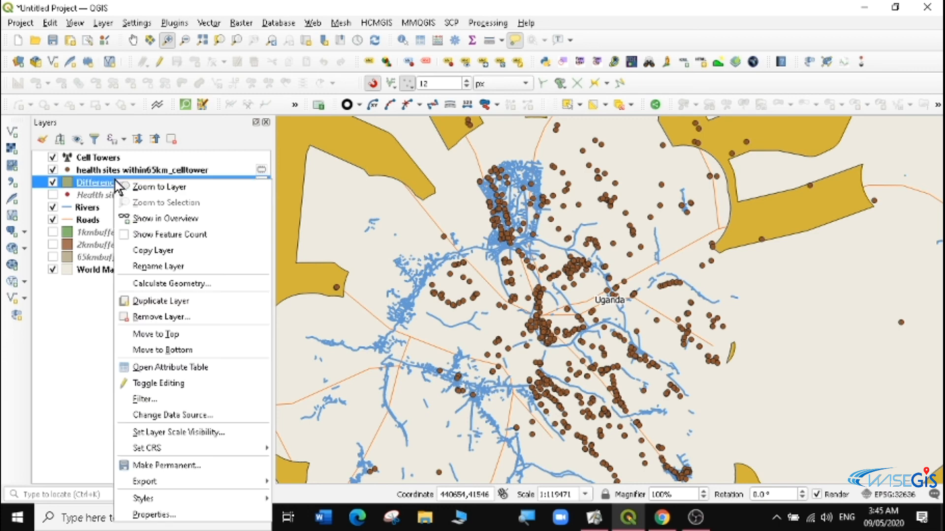
left_click(162, 267)
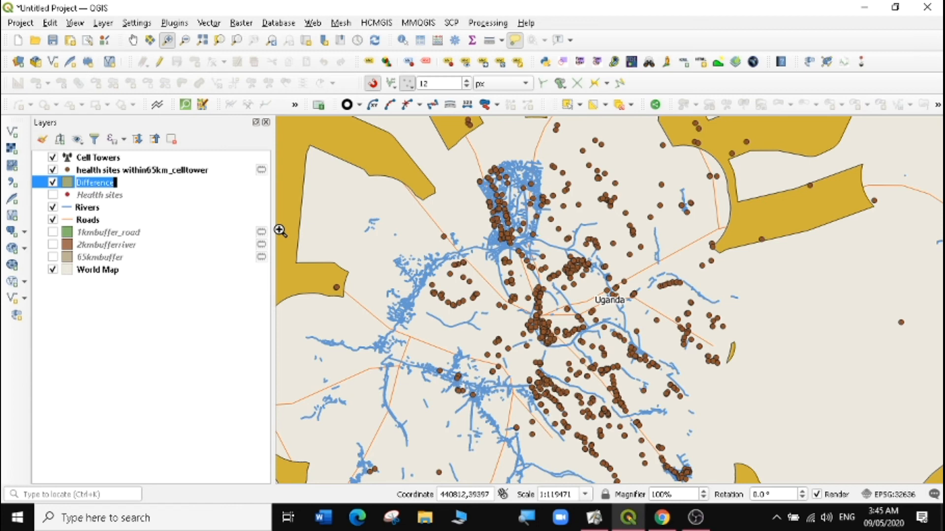
key("End")
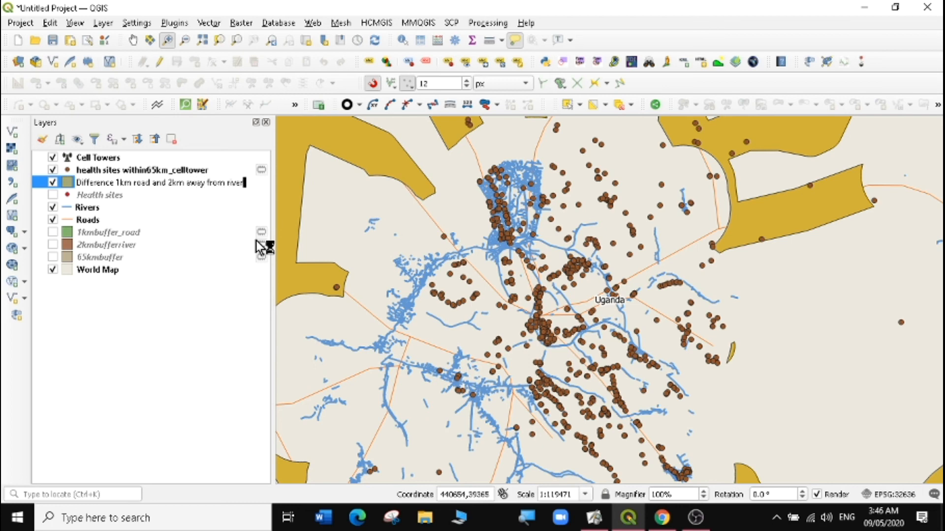
left_click(207, 232)
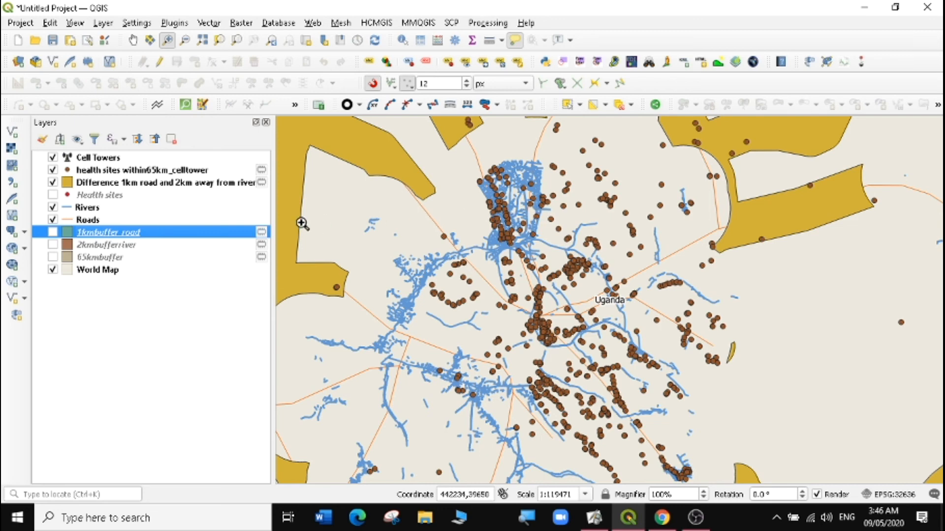
left_click(118, 172)
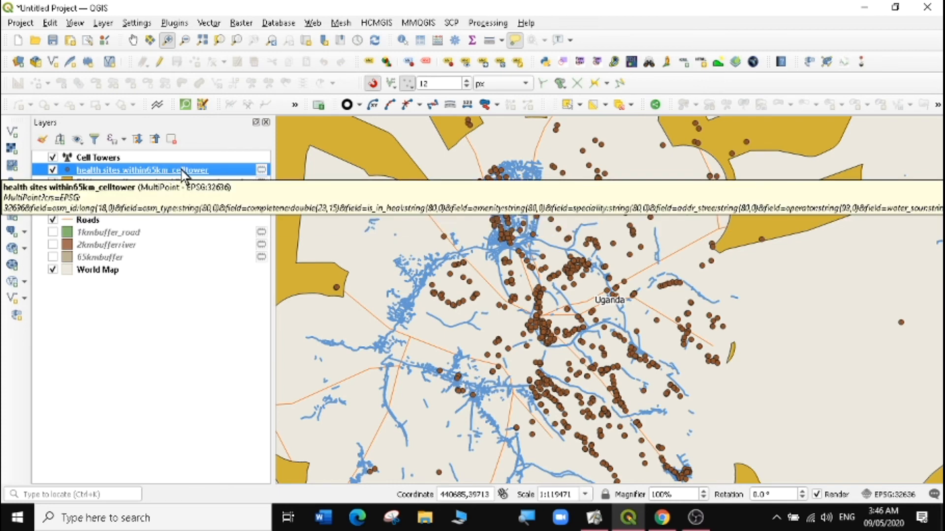
left_click(198, 344)
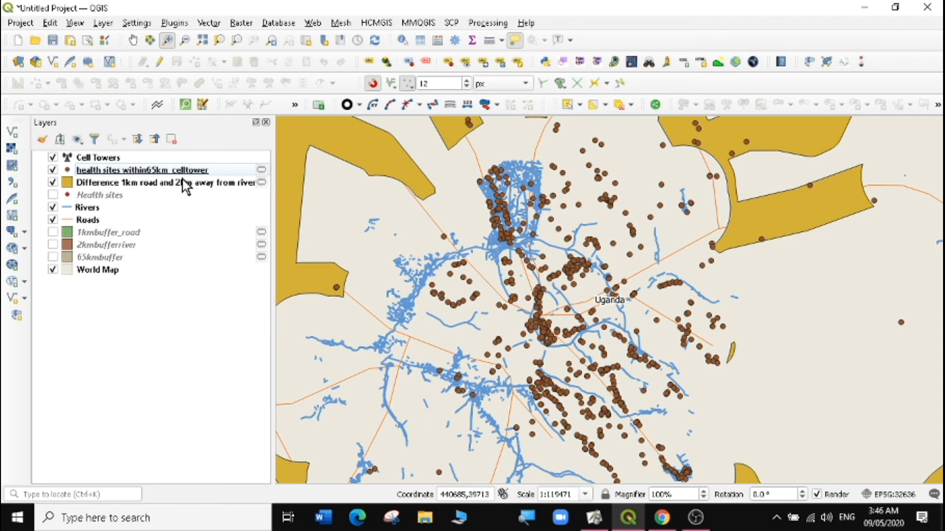
left_click(162, 172)
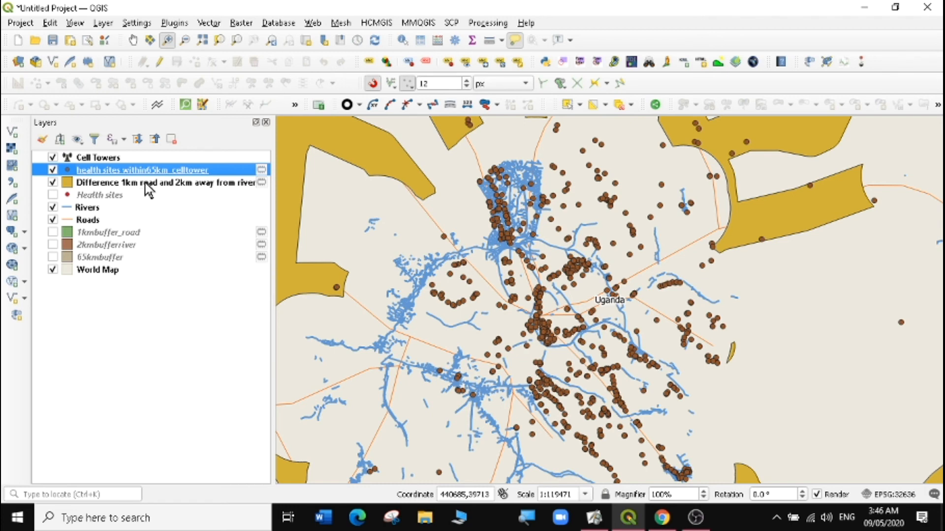
left_click(146, 183)
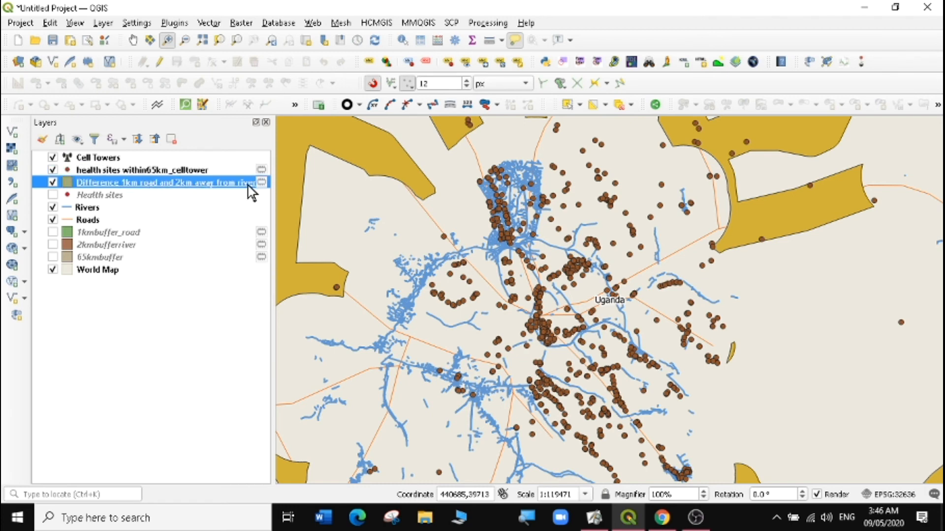
- Select by location, as a new selection, the health sites within65km_celltower features that are within the Difference 1km road and 2km away from river layer
left_click(156, 171)
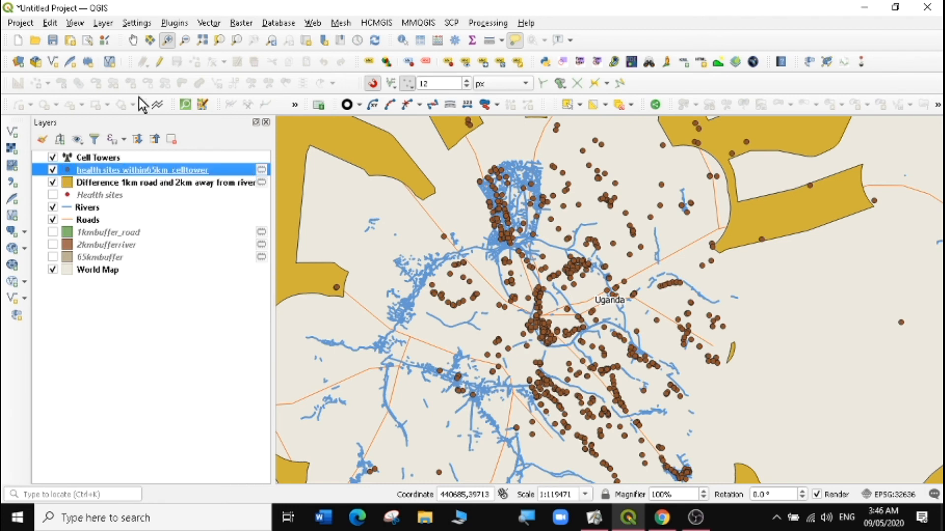
left_click(207, 23)
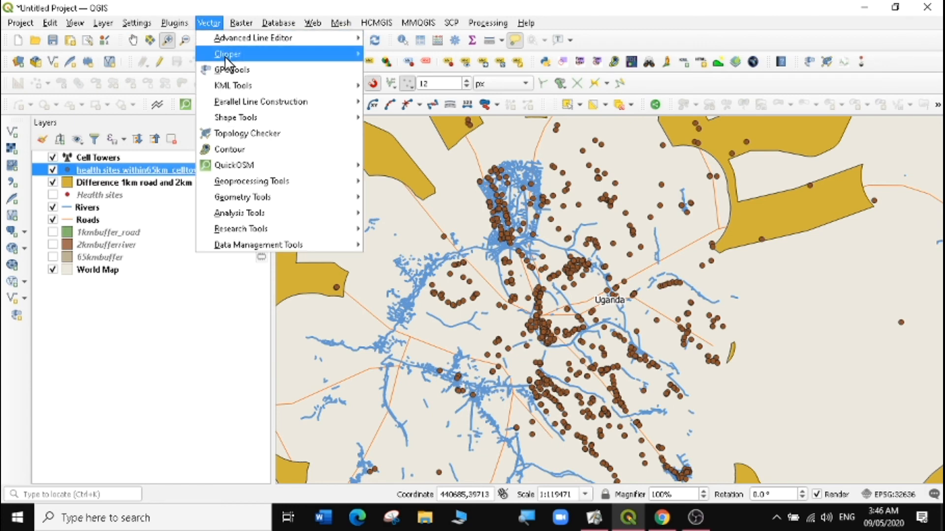
mouse_move(245, 232)
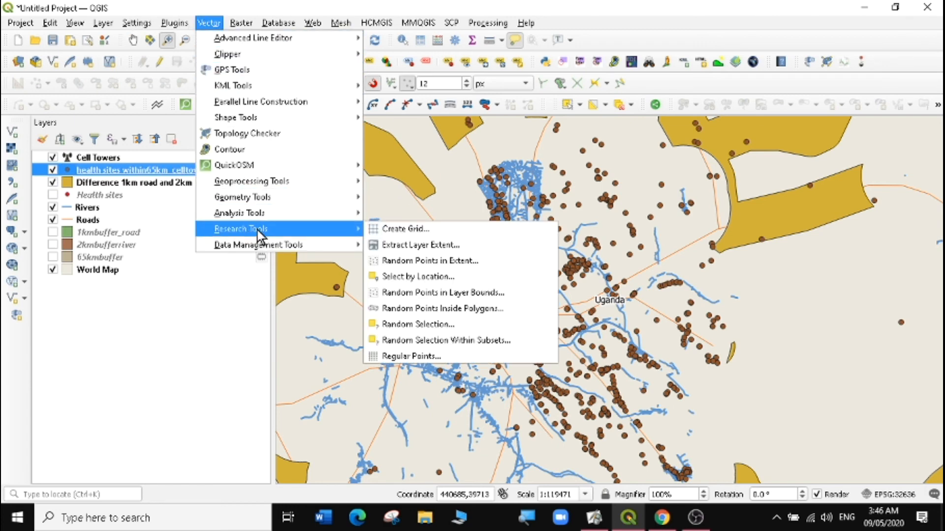
left_click(418, 276)
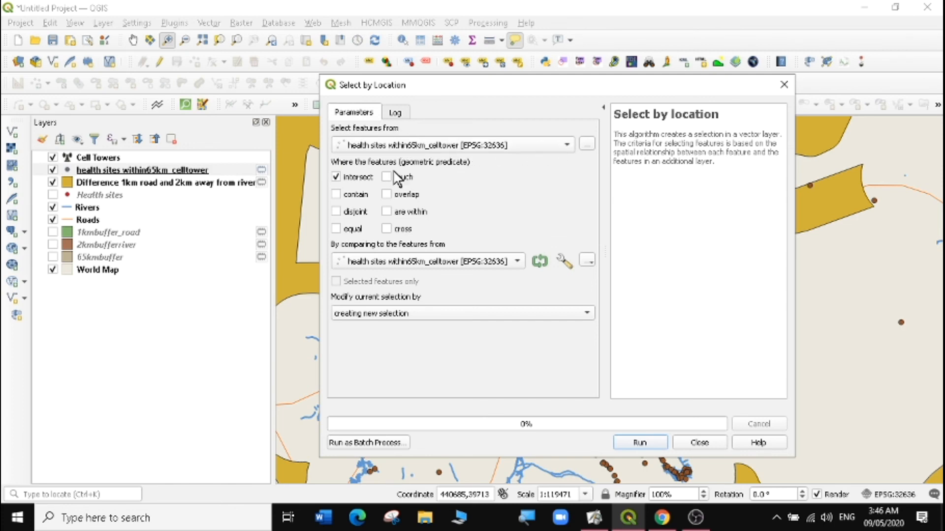
left_click(386, 212)
left_click(346, 181)
left_click(426, 256)
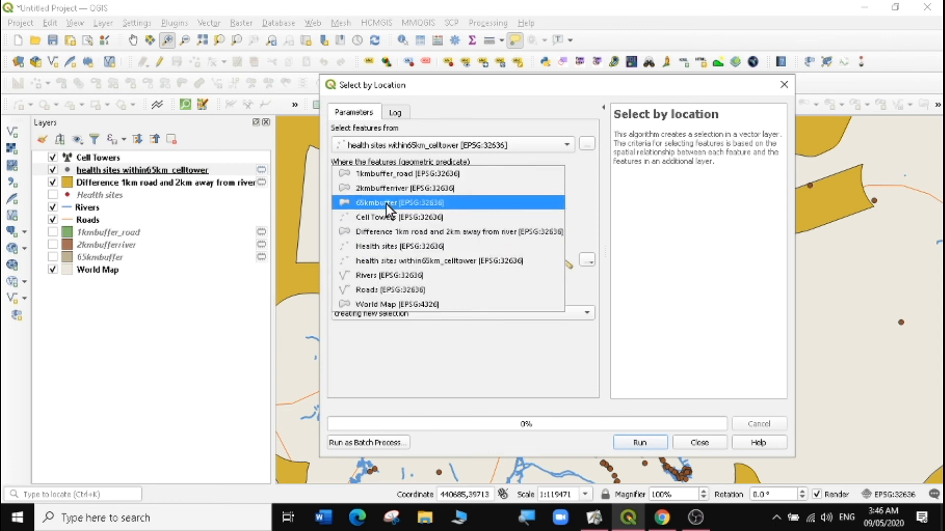
left_click(391, 231)
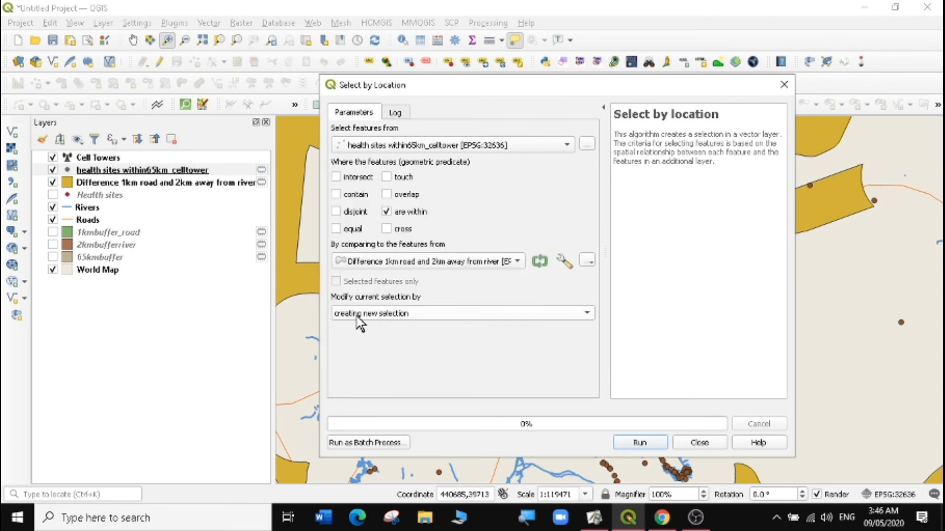
left_click(650, 441)
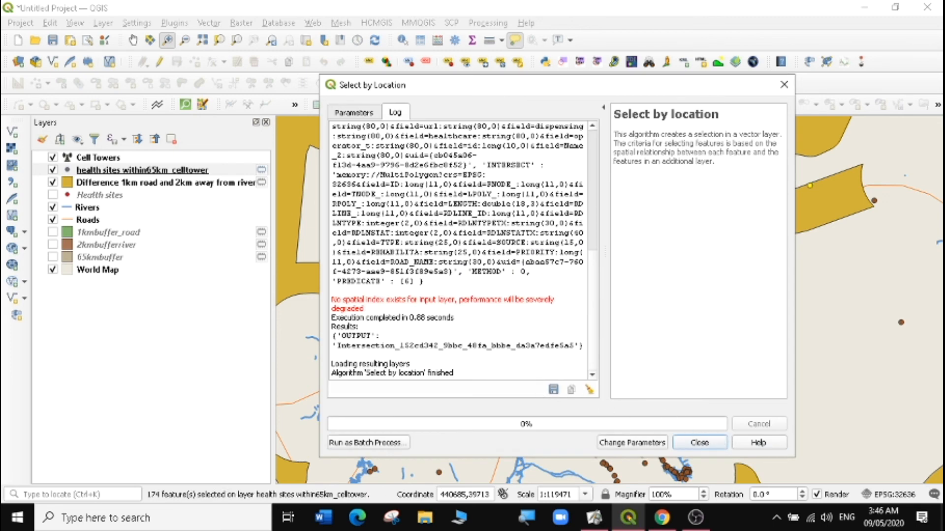
left_click(709, 439)
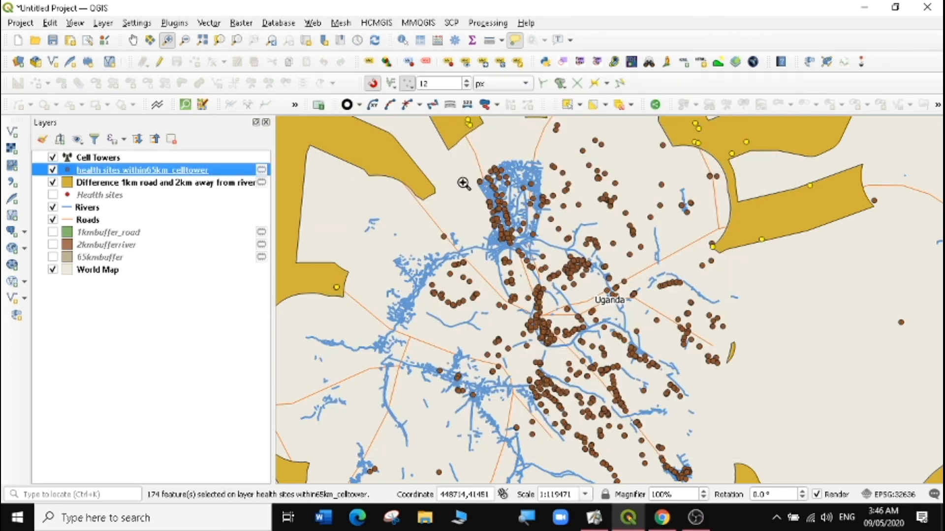
- Examine where the selected health sites lie along the Difference road polygons across Uganda
left_click(185, 39)
left_click(431, 176)
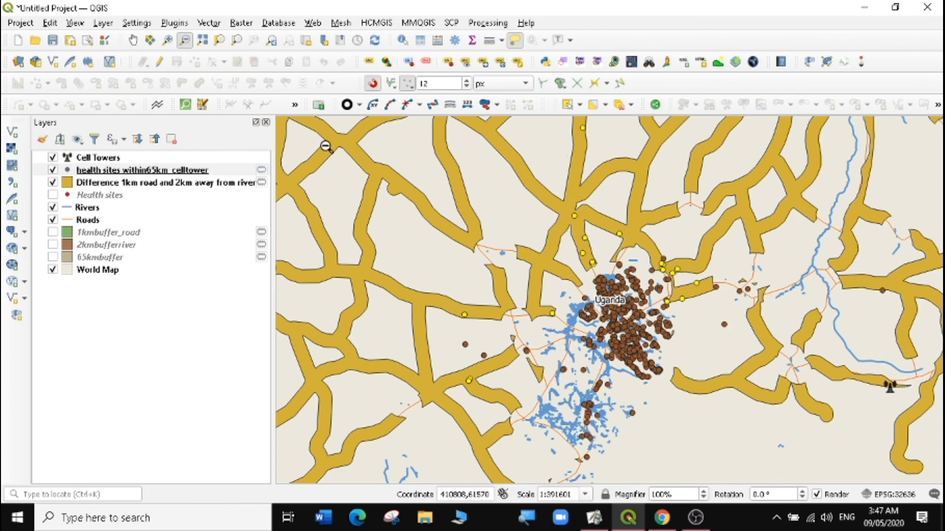
left_click(132, 40)
left_click_drag(728, 212, 547, 310)
left_click_drag(574, 274, 418, 403)
left_click_drag(699, 356, 601, 253)
left_click_drag(636, 299, 404, 219)
left_click_drag(471, 213, 356, 310)
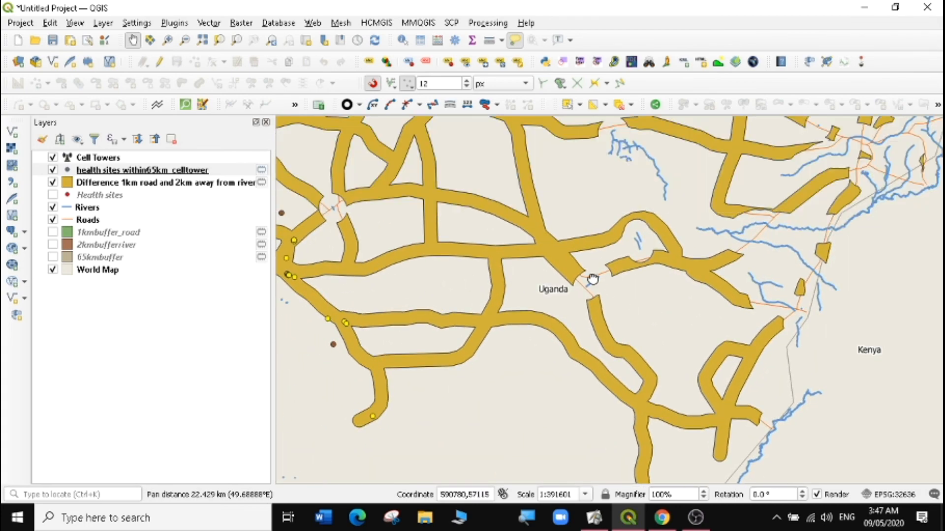
left_click_drag(593, 278, 389, 291)
left_click_drag(528, 207, 540, 334)
left_click_drag(432, 285, 828, 290)
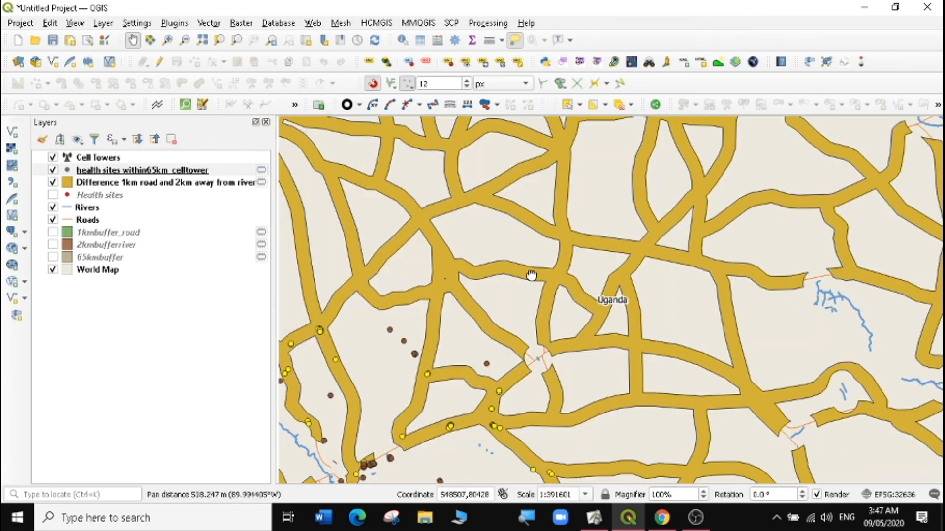
left_click_drag(527, 276, 739, 296)
left_click_drag(427, 321, 600, 228)
left_click_drag(595, 178, 589, 315)
left_click_drag(611, 271, 561, 394)
left_click_drag(604, 302, 692, 229)
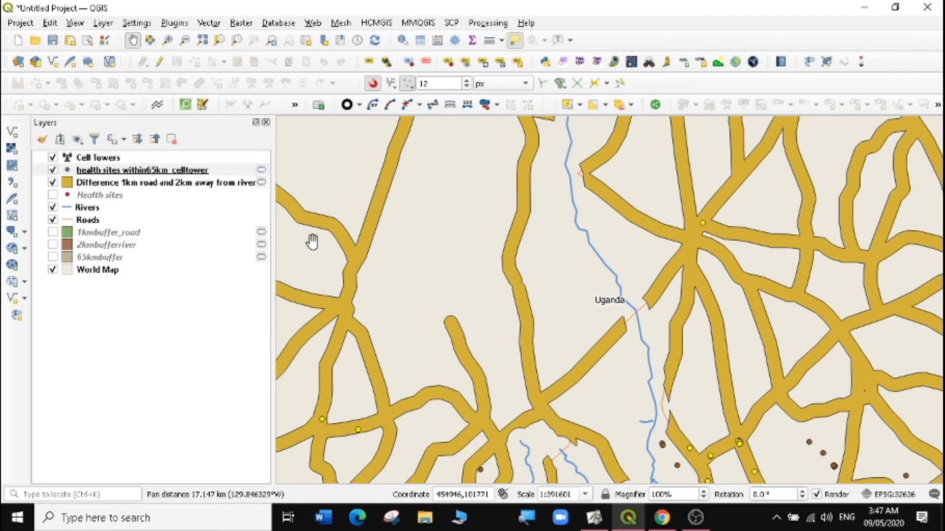
- Set up a shapefile export of health sites within65km_celltower to the Uganda Data folder, named "healthsites_65kmCT_Within1kmROAD_2KMaway from river"
left_click(125, 170)
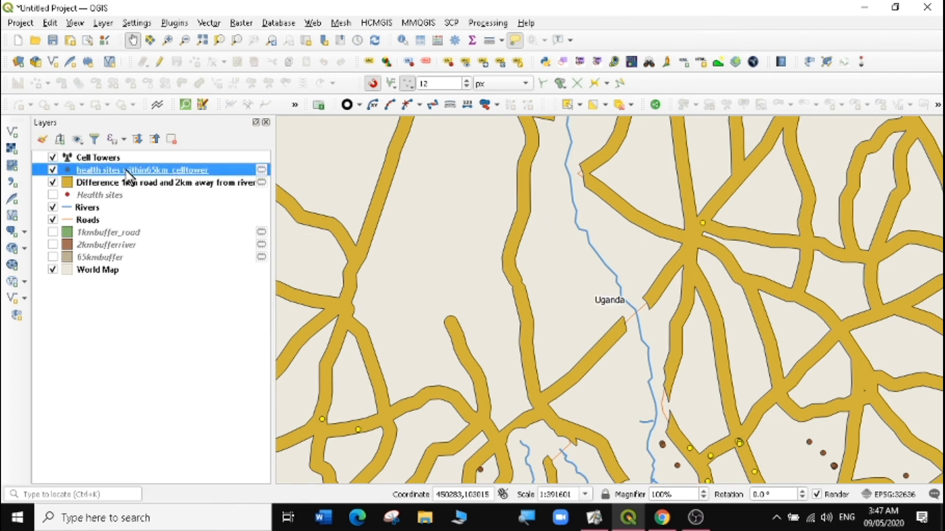
right_click(125, 171)
mouse_move(175, 468)
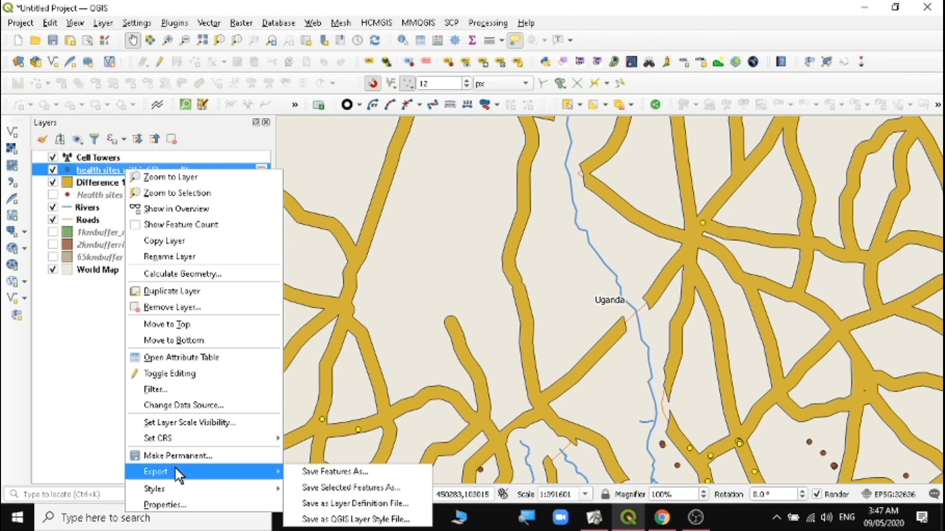
left_click(333, 471)
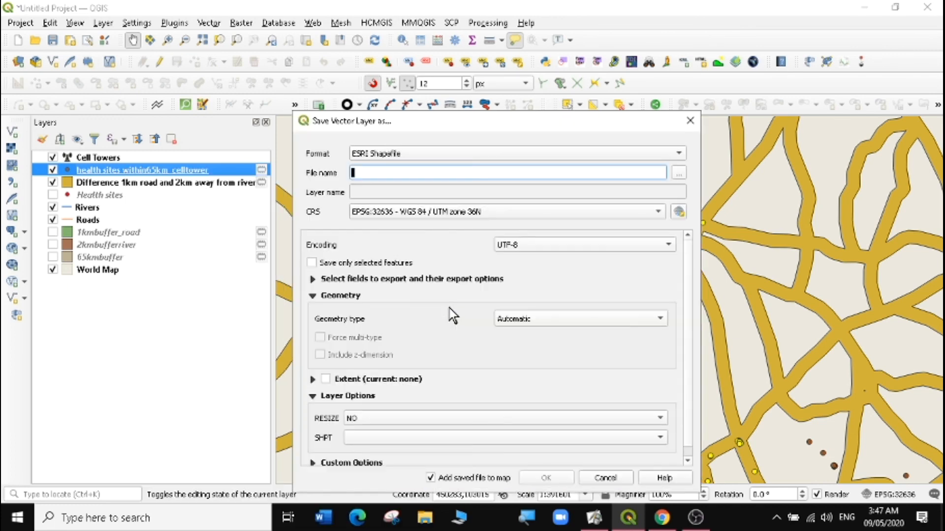
left_click(680, 175)
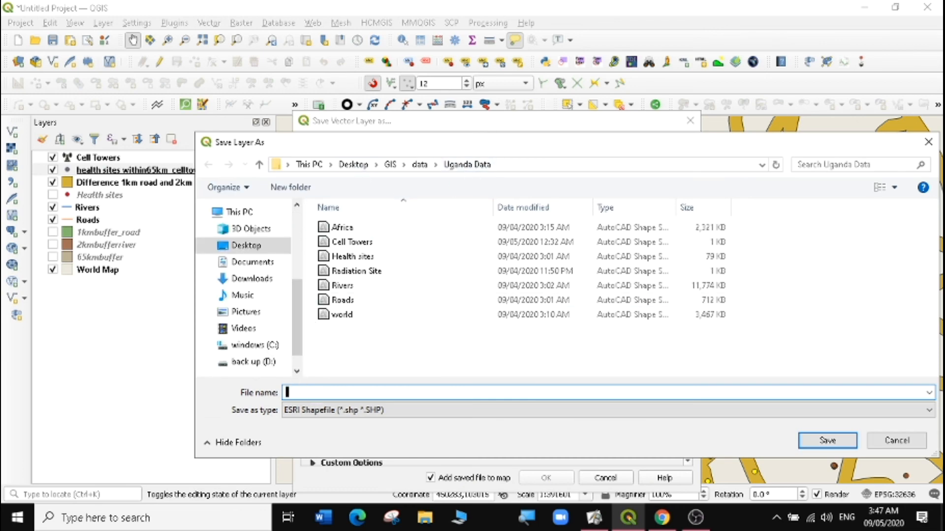
type("health s")
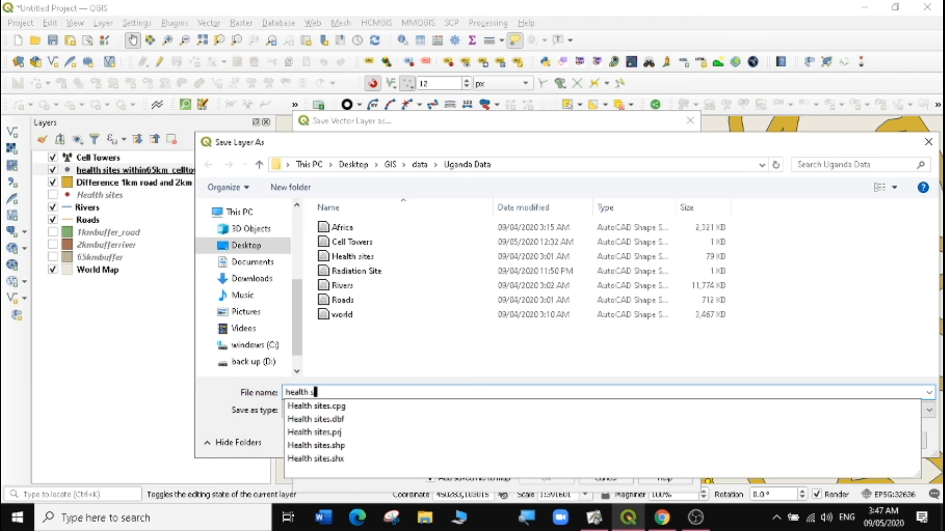
key("BackSpace")
type("sites")
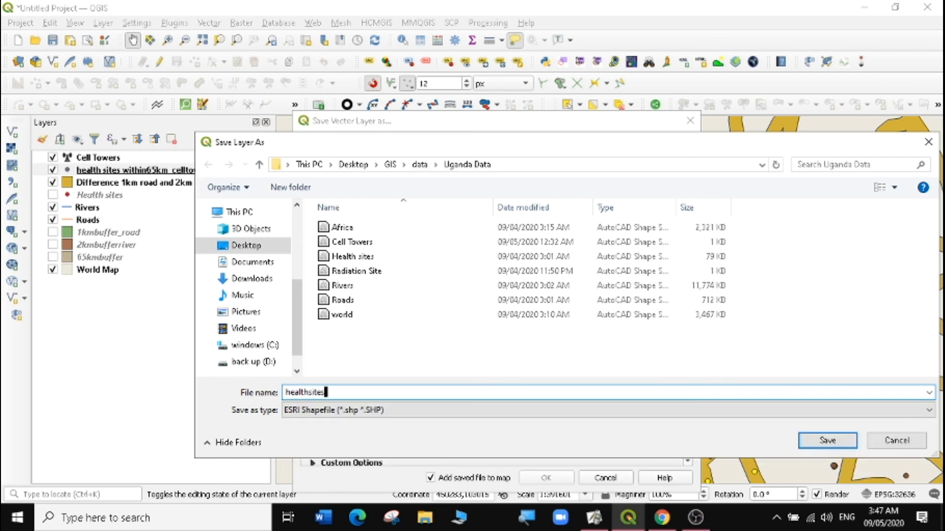
type("_")
type("65")
type("km")
type("CT")
type("_")
type("1KM")
key("BackSpace")
key("BackSpace")
key("BackSpace")
type("Withi")
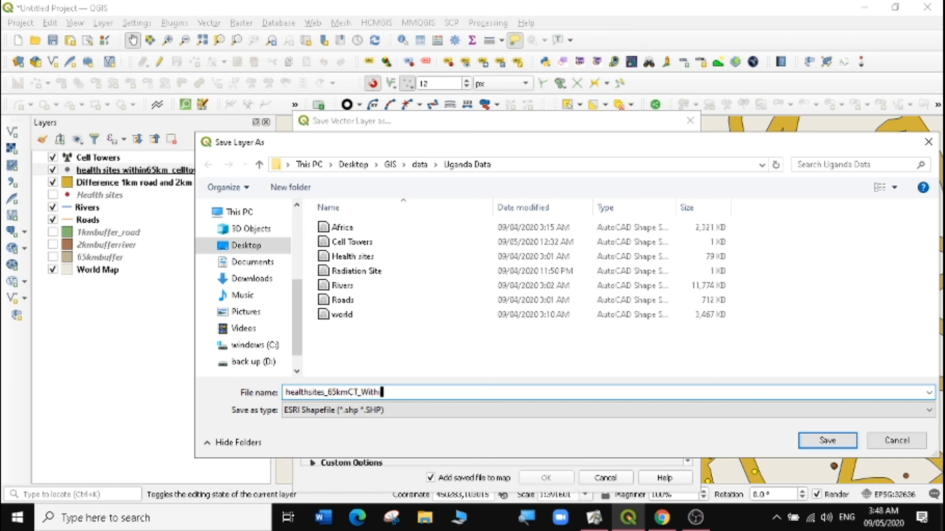
type("n1kmROAD_2KM")
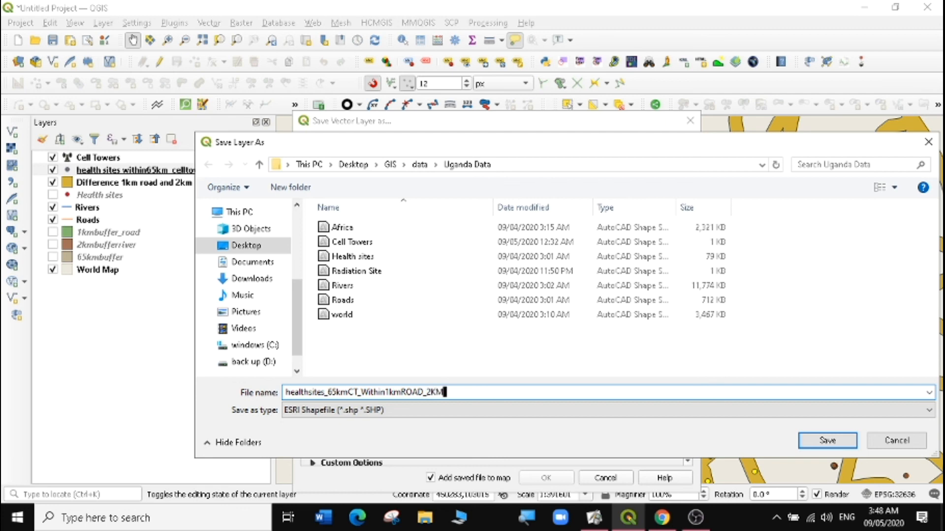
type("away from river")
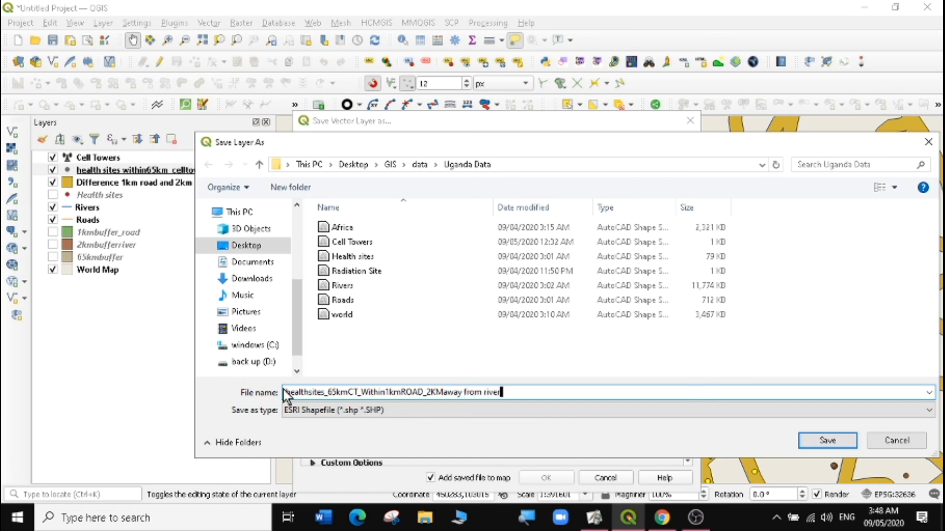
left_click(826, 441)
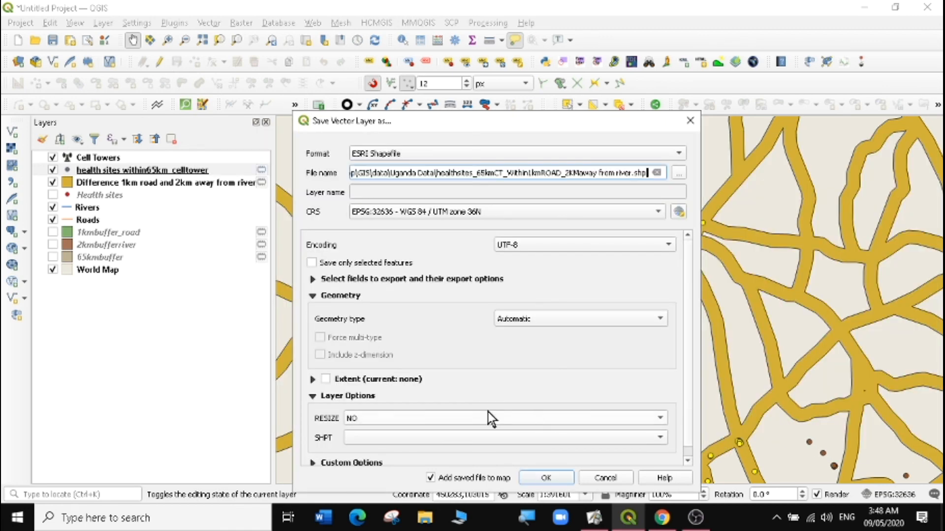
- Export only the selected features to the shapefile and zoom to the newly added layer
left_click(326, 262)
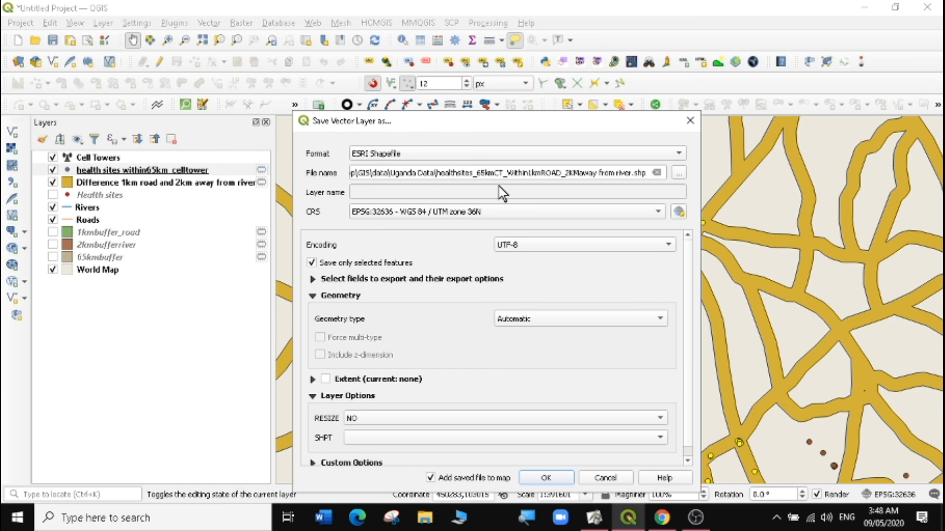
left_click(548, 478)
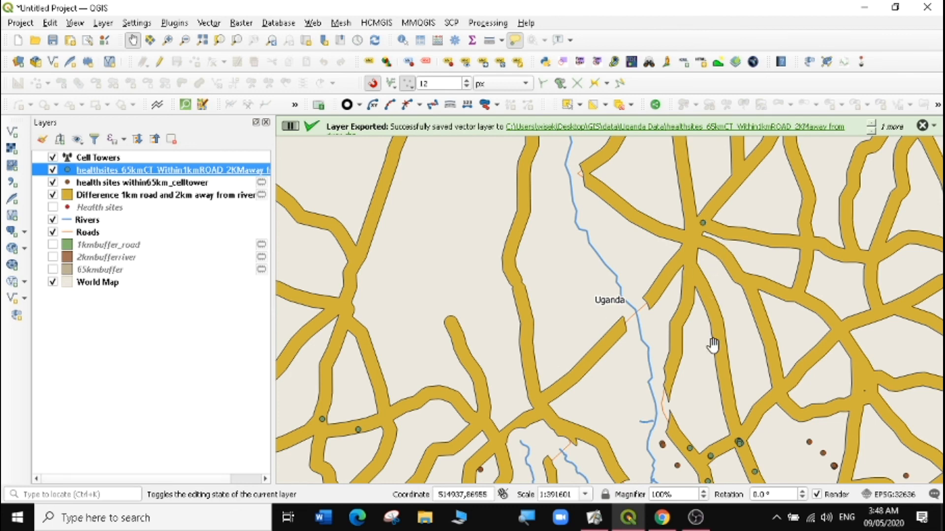
right_click(149, 169)
left_click(183, 175)
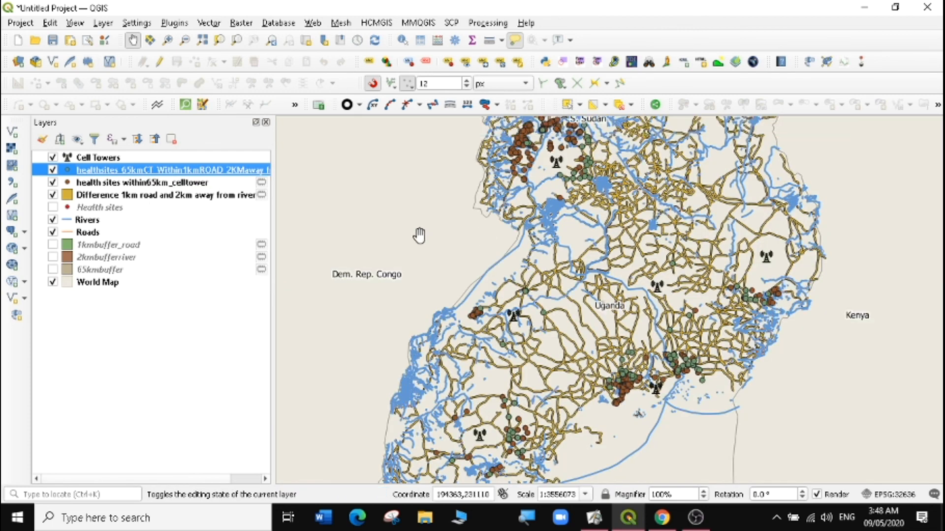
- Check the records in the exported health sites layer's attribute table, and close the table
right_click(176, 164)
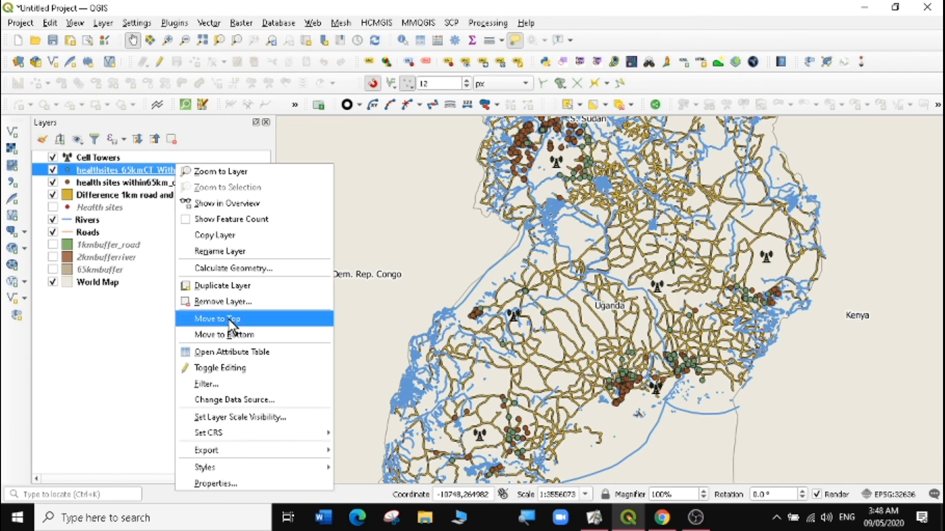
left_click(231, 350)
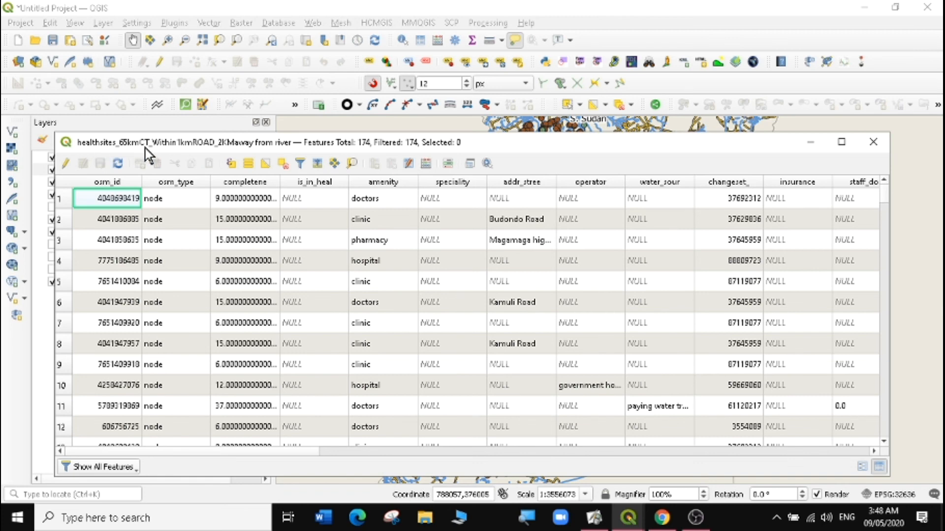
left_click(870, 144)
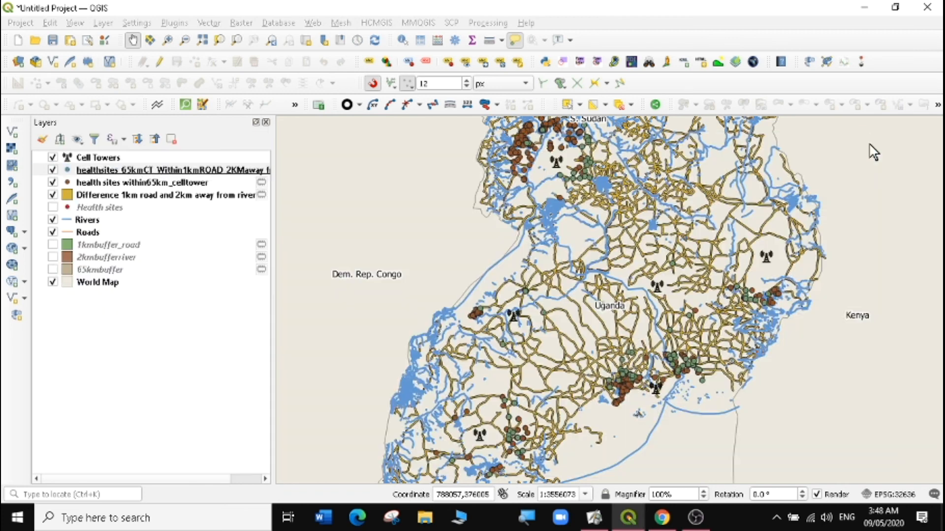